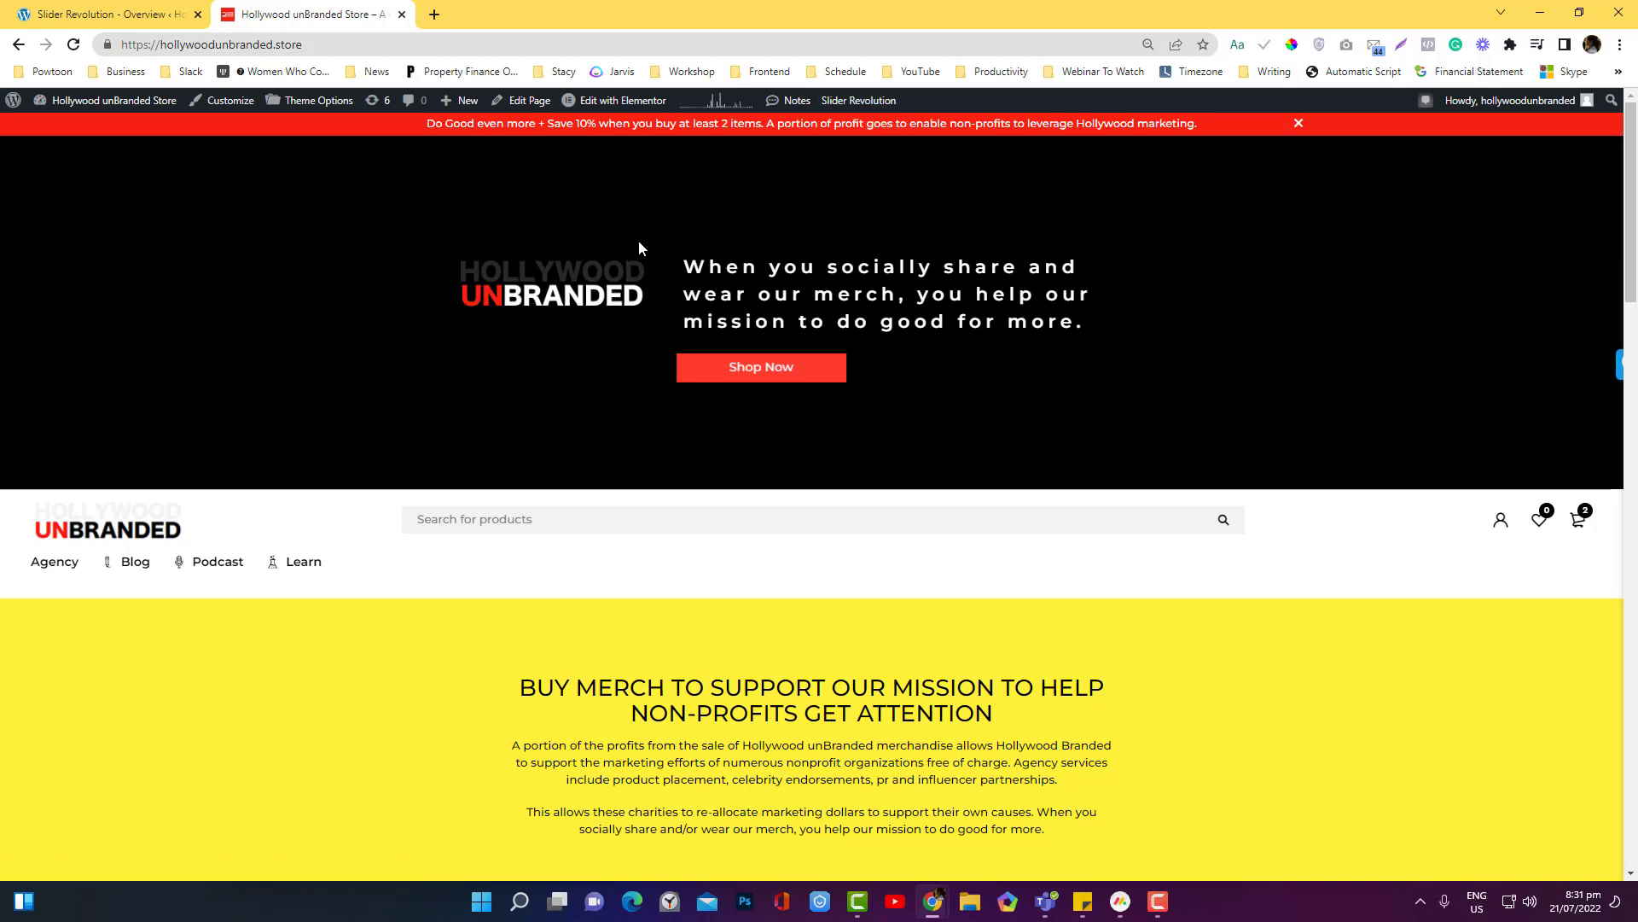
Open the Hollywood unBranded Store's WordPress Dashboard in a new browser tab from the storefront.
mouse_move(858, 110)
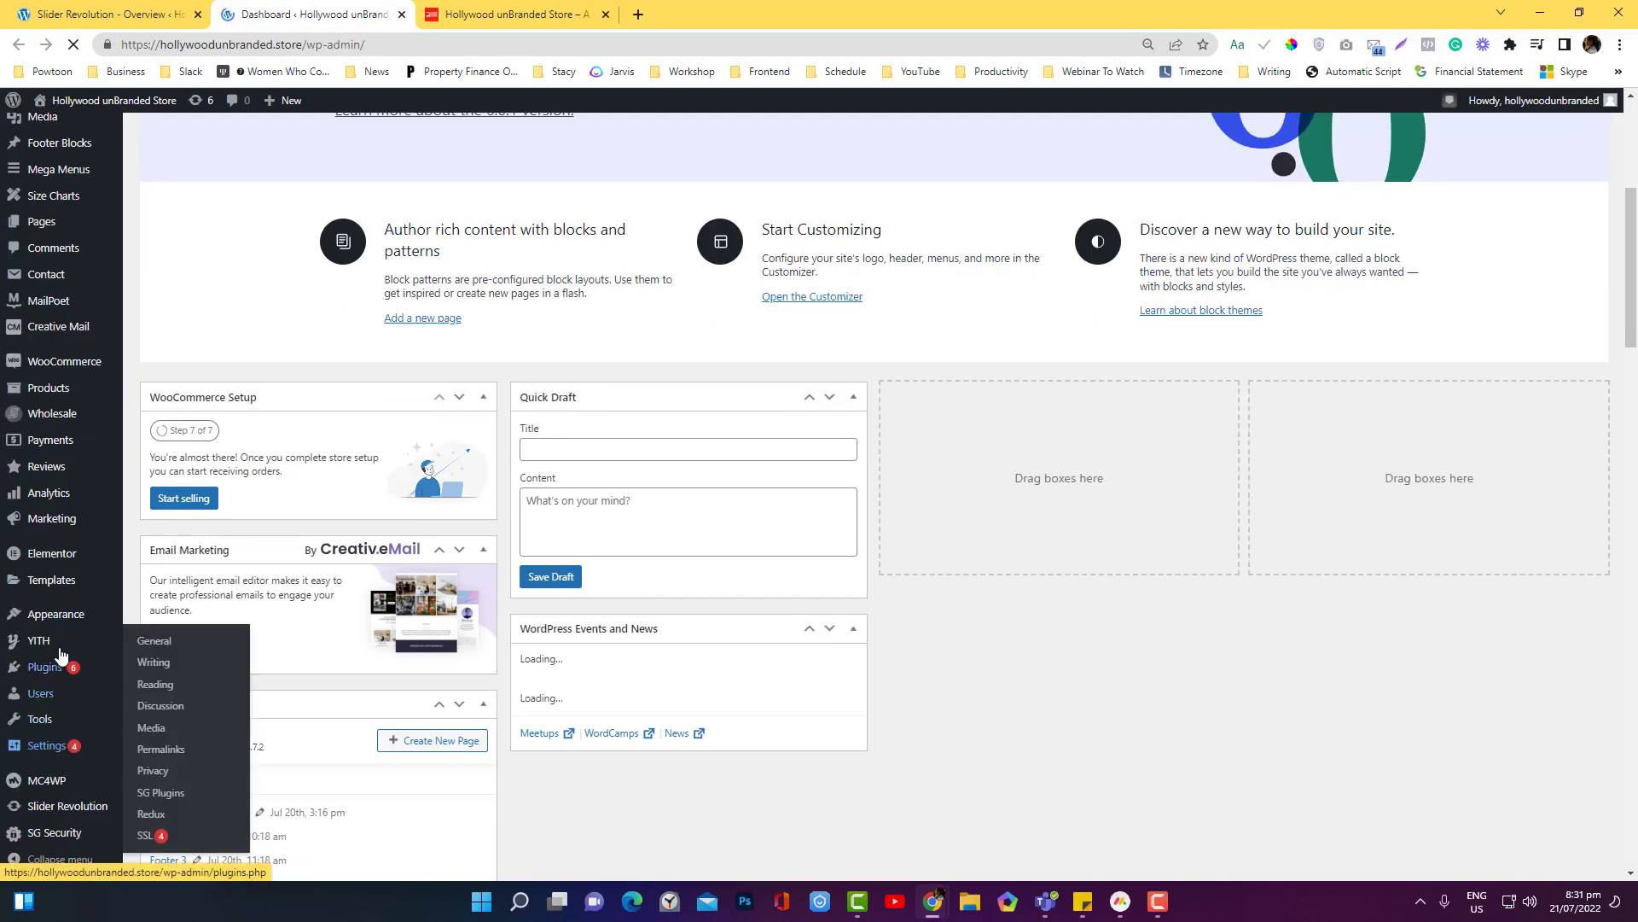
Go to the Slider Revolution overview and open the Home 4 slider in the slide editor.
mouse_move(69, 806)
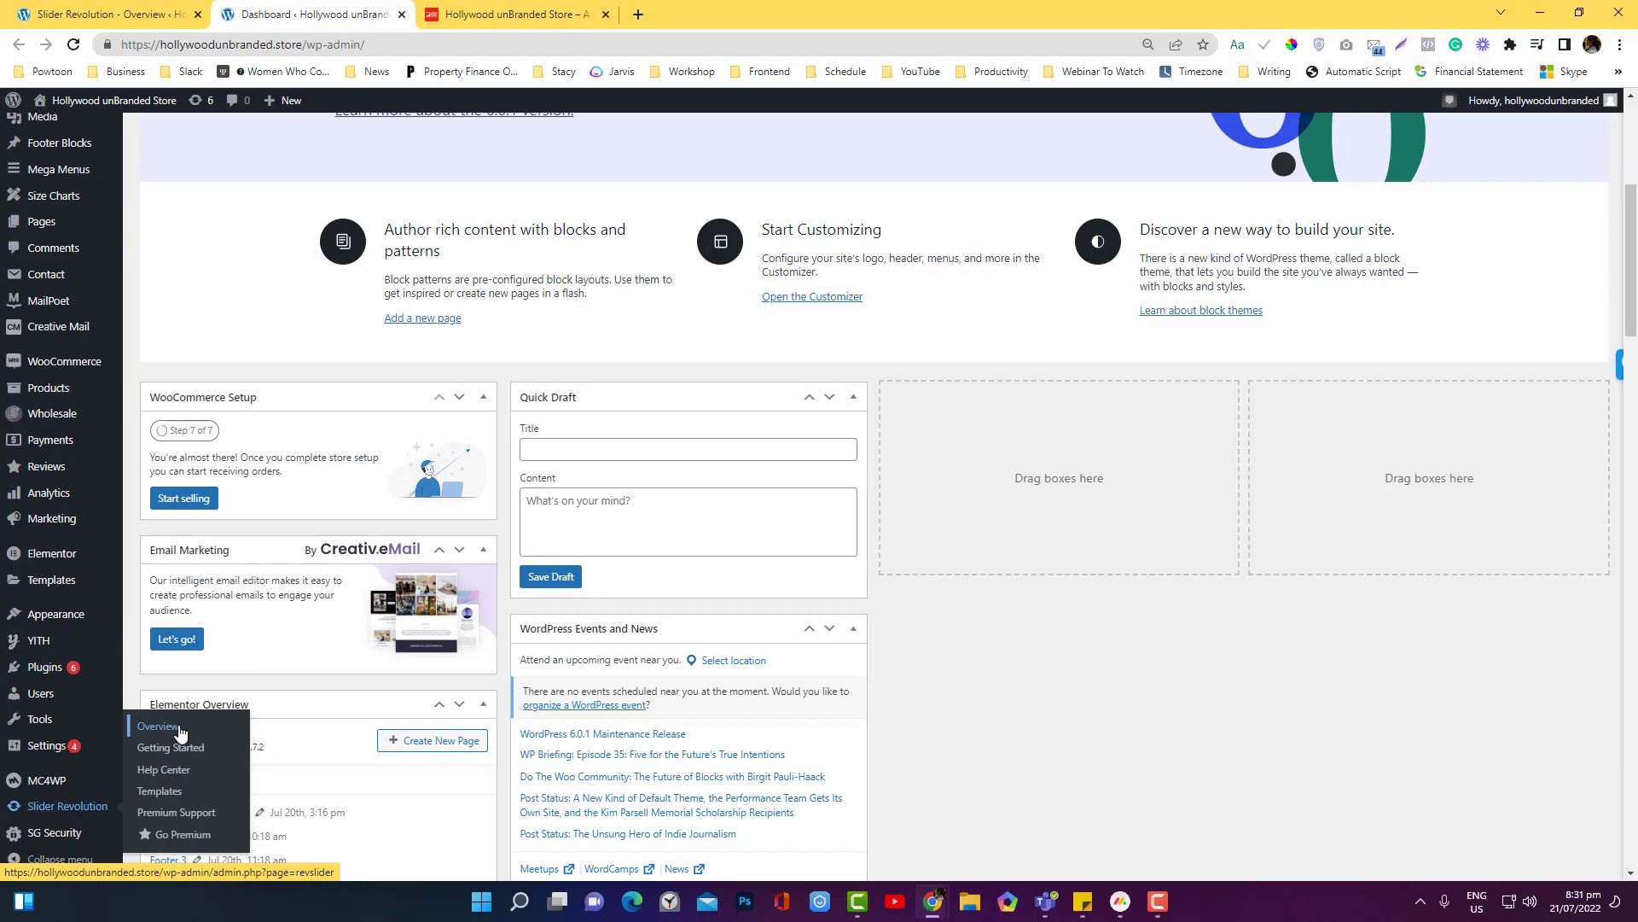
click(512, 15)
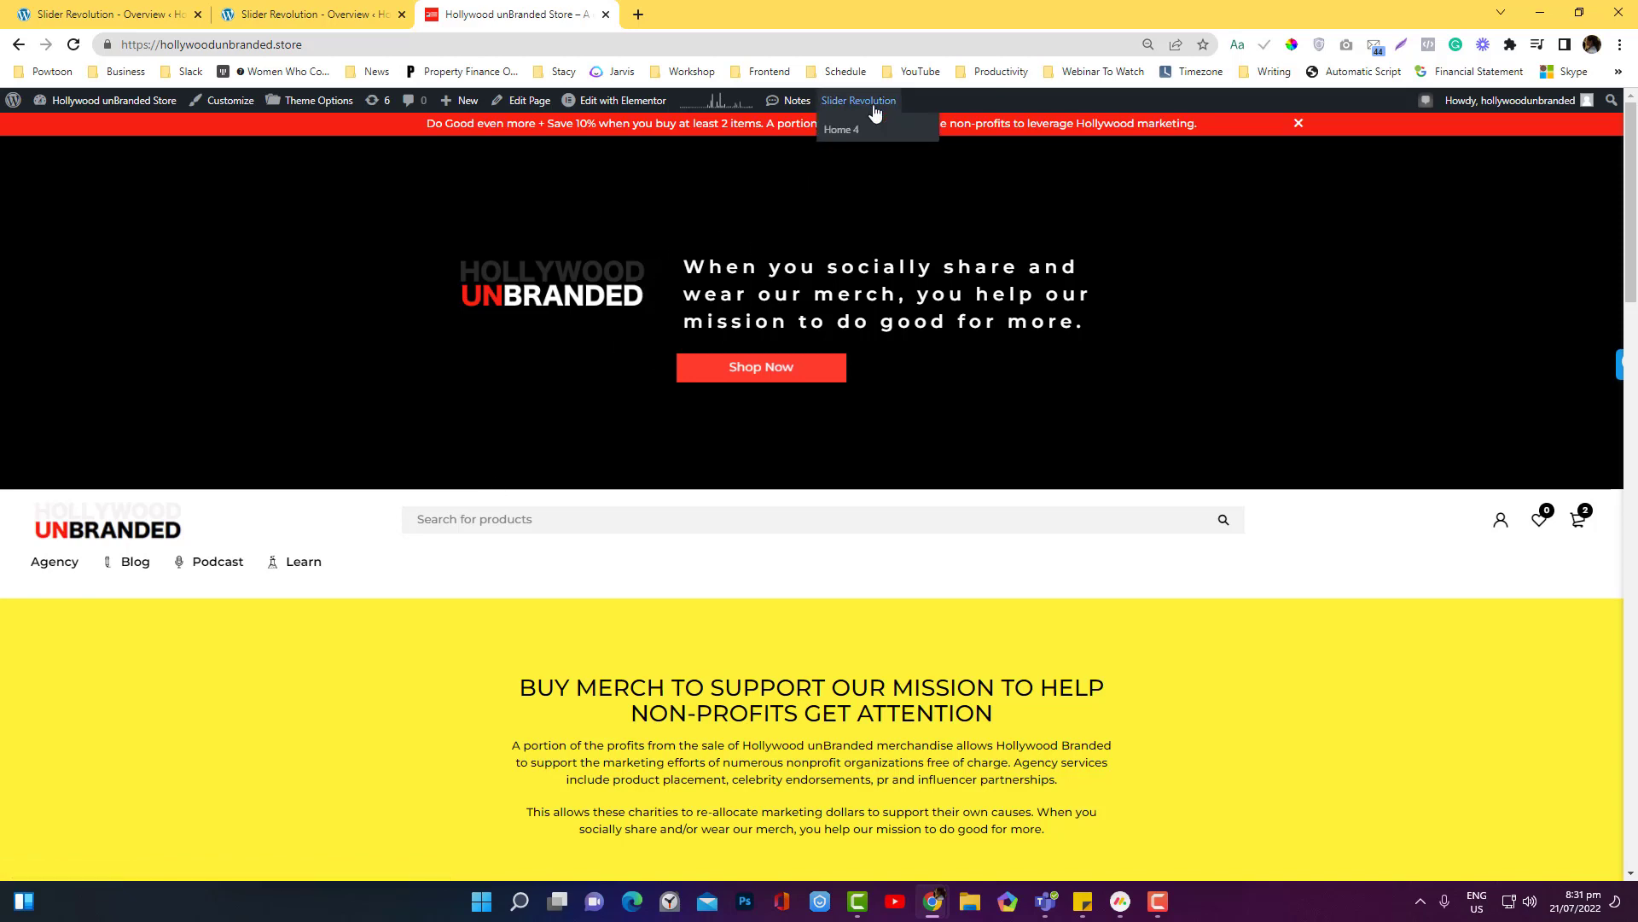
click(853, 130)
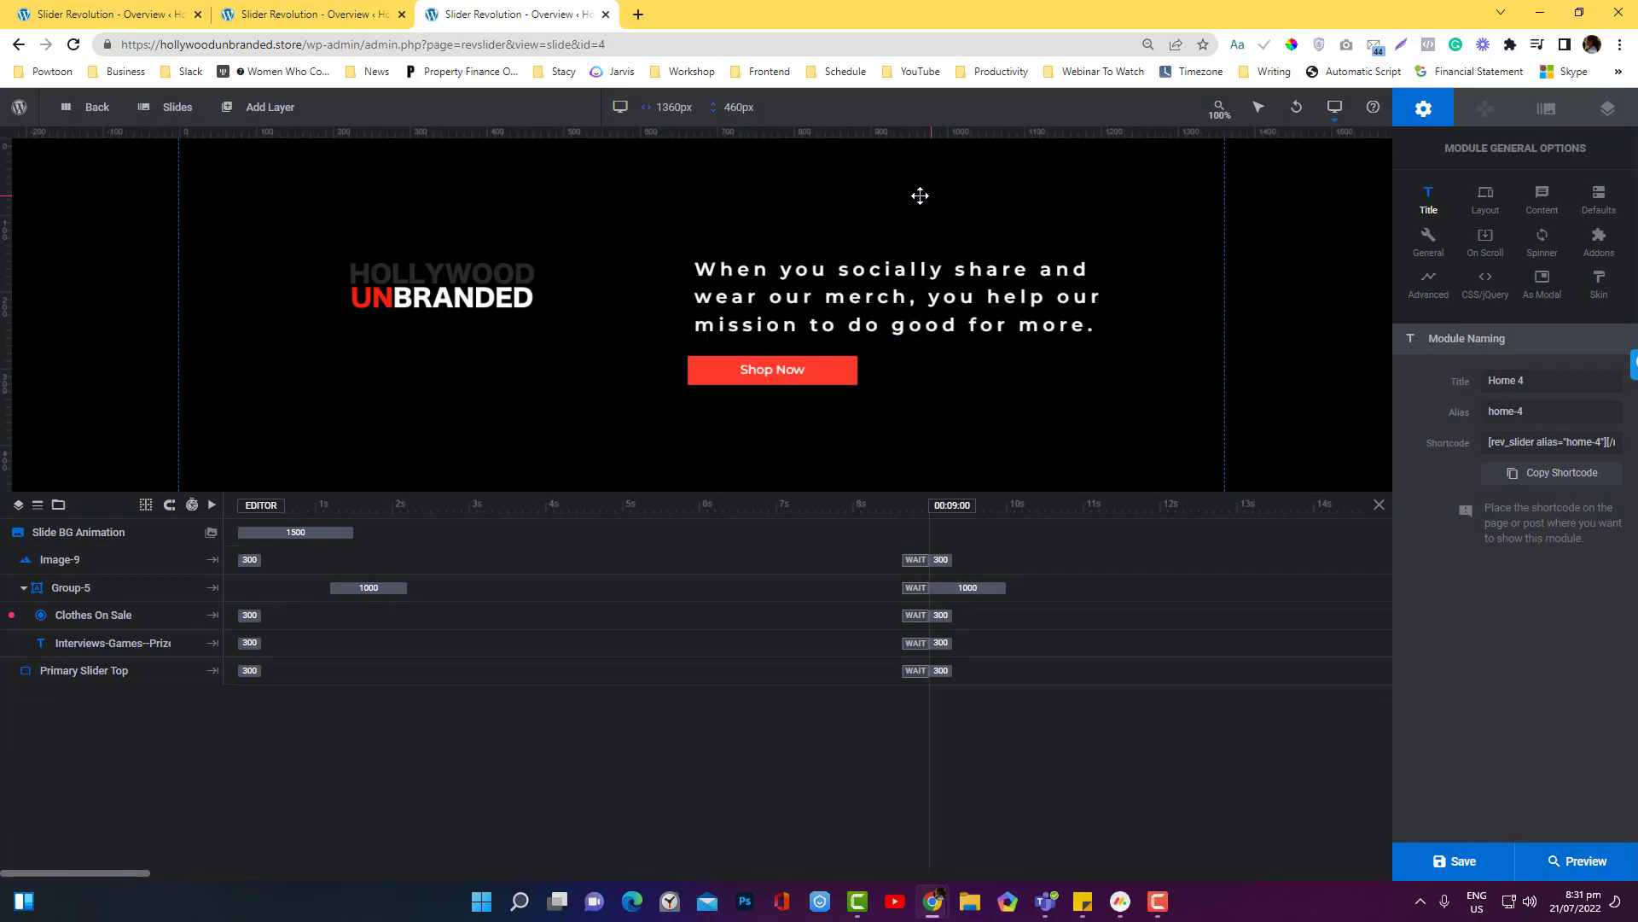
Show the module Layout settings down to the Layer Area Size breakpoint widths and heights.
mouse_move(1336, 111)
click(1489, 209)
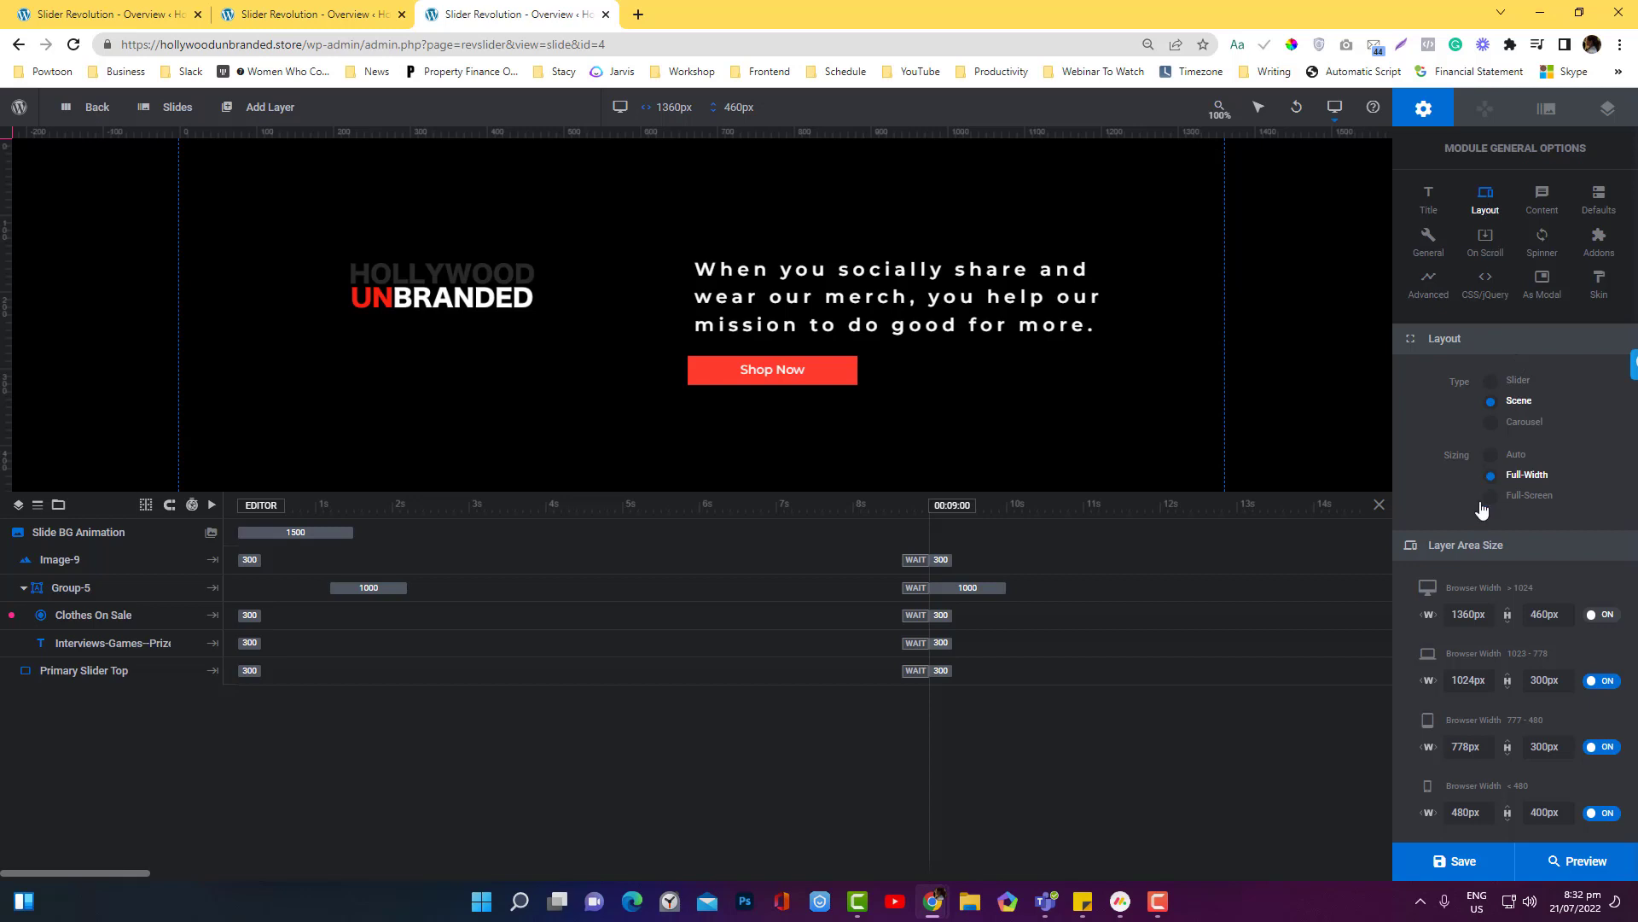
scroll(1469, 546, down, 5)
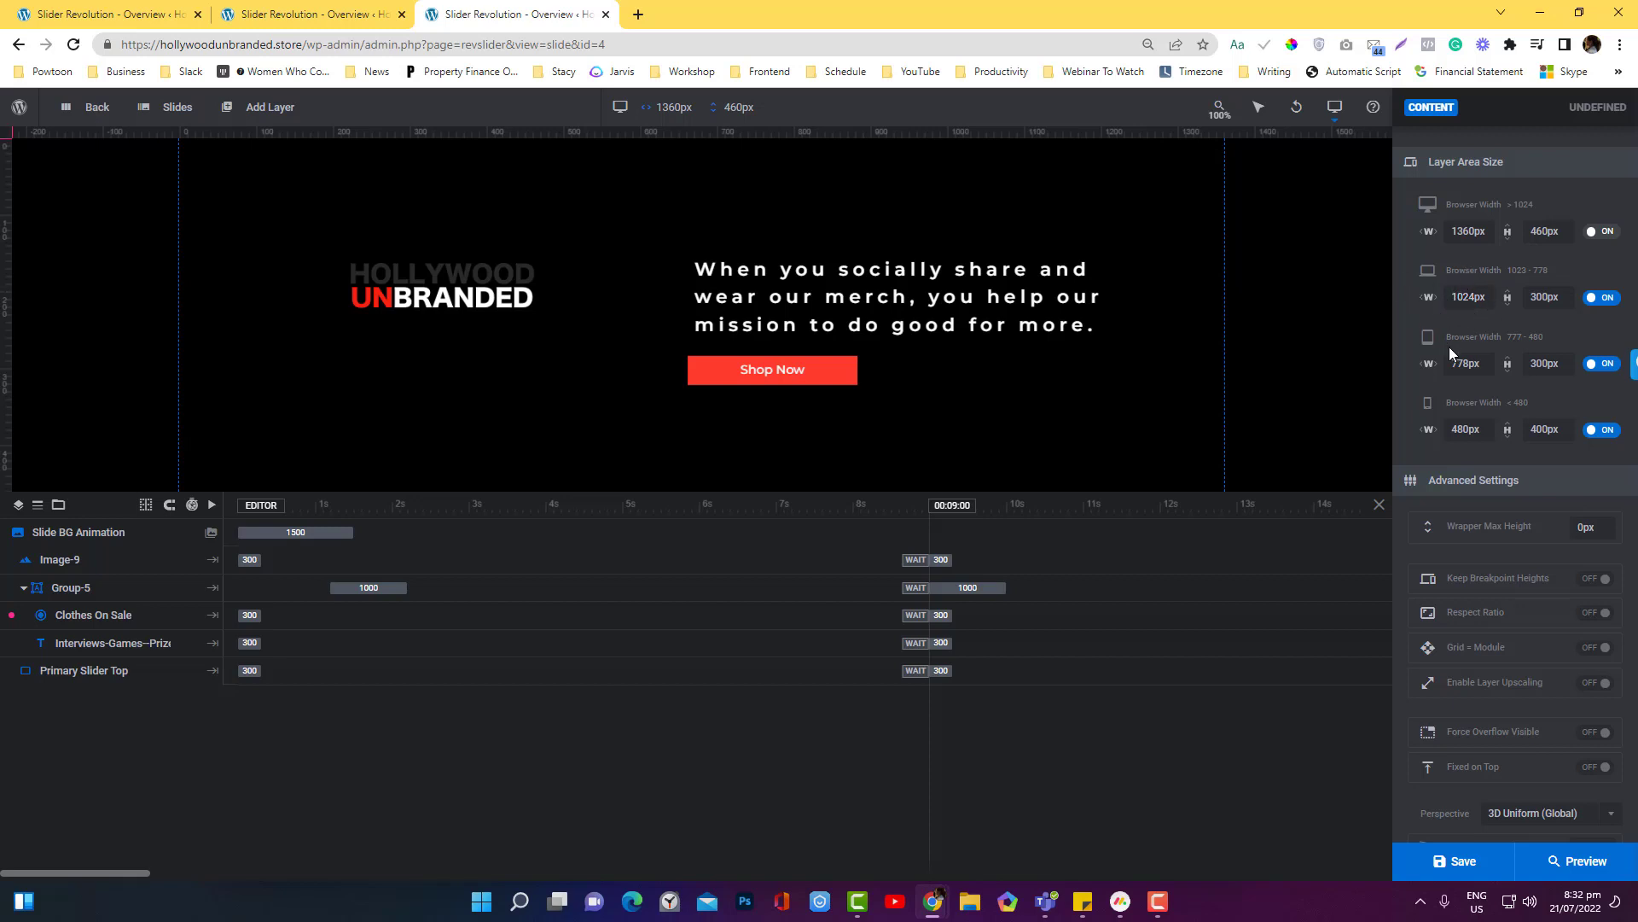
Change the mobile breakpoint width from 480px to 500px.
click(1460, 418)
drag(1453, 429, 1456, 429)
text(5)
key(Delete)
text(0)
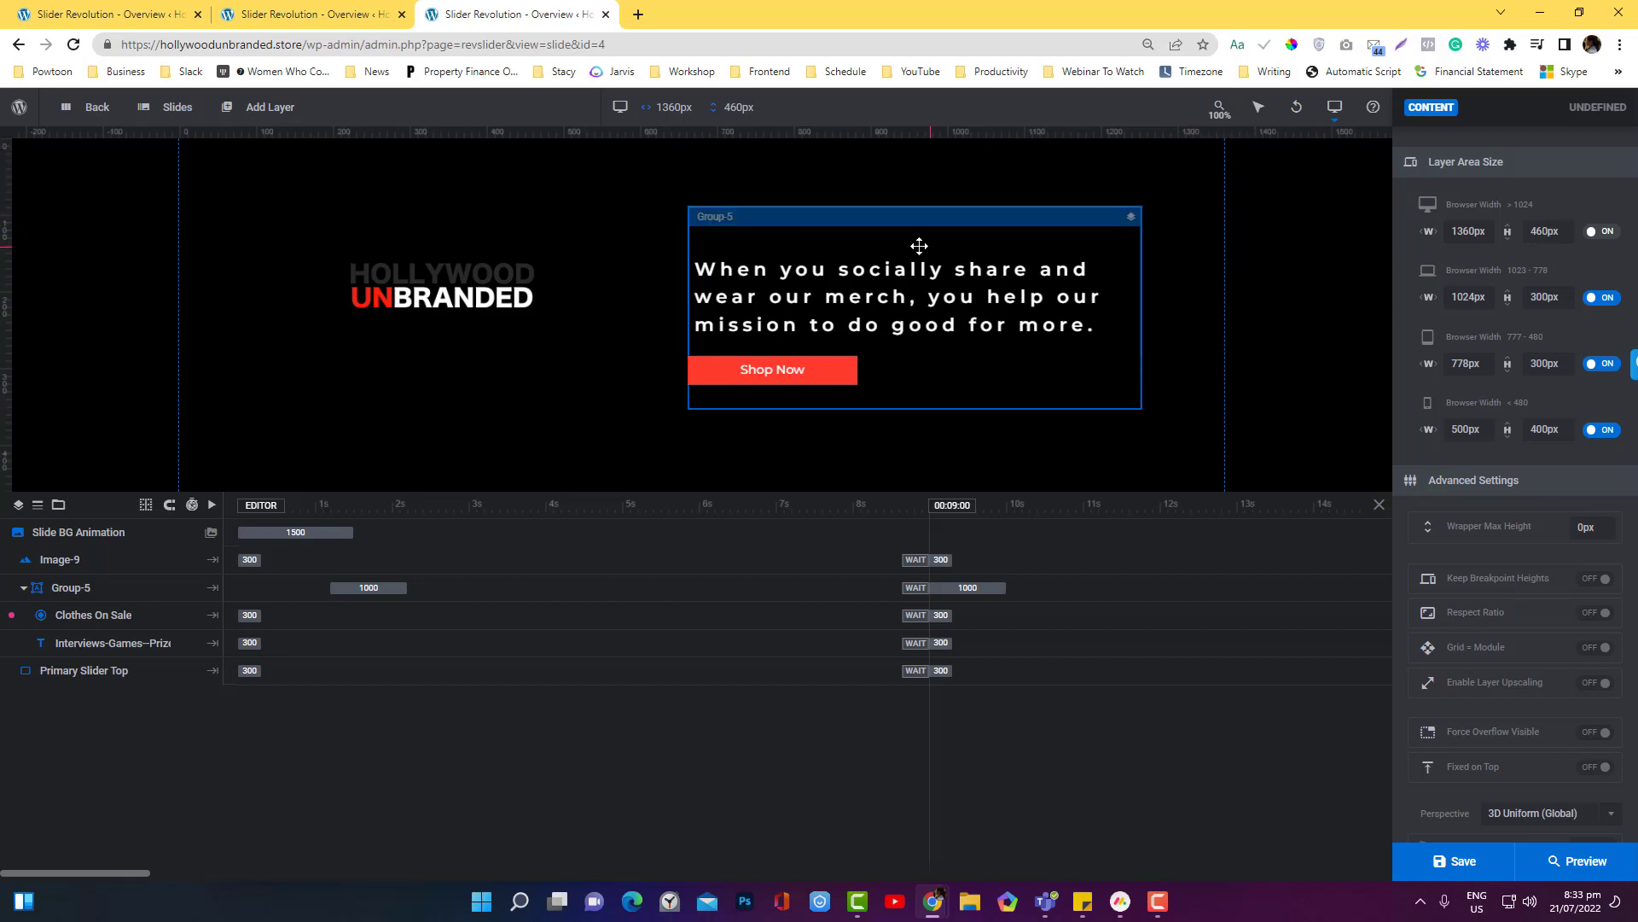
Lower the desktop breakpoint height from 460px to 440px.
click(1542, 236)
key(BackSpace)
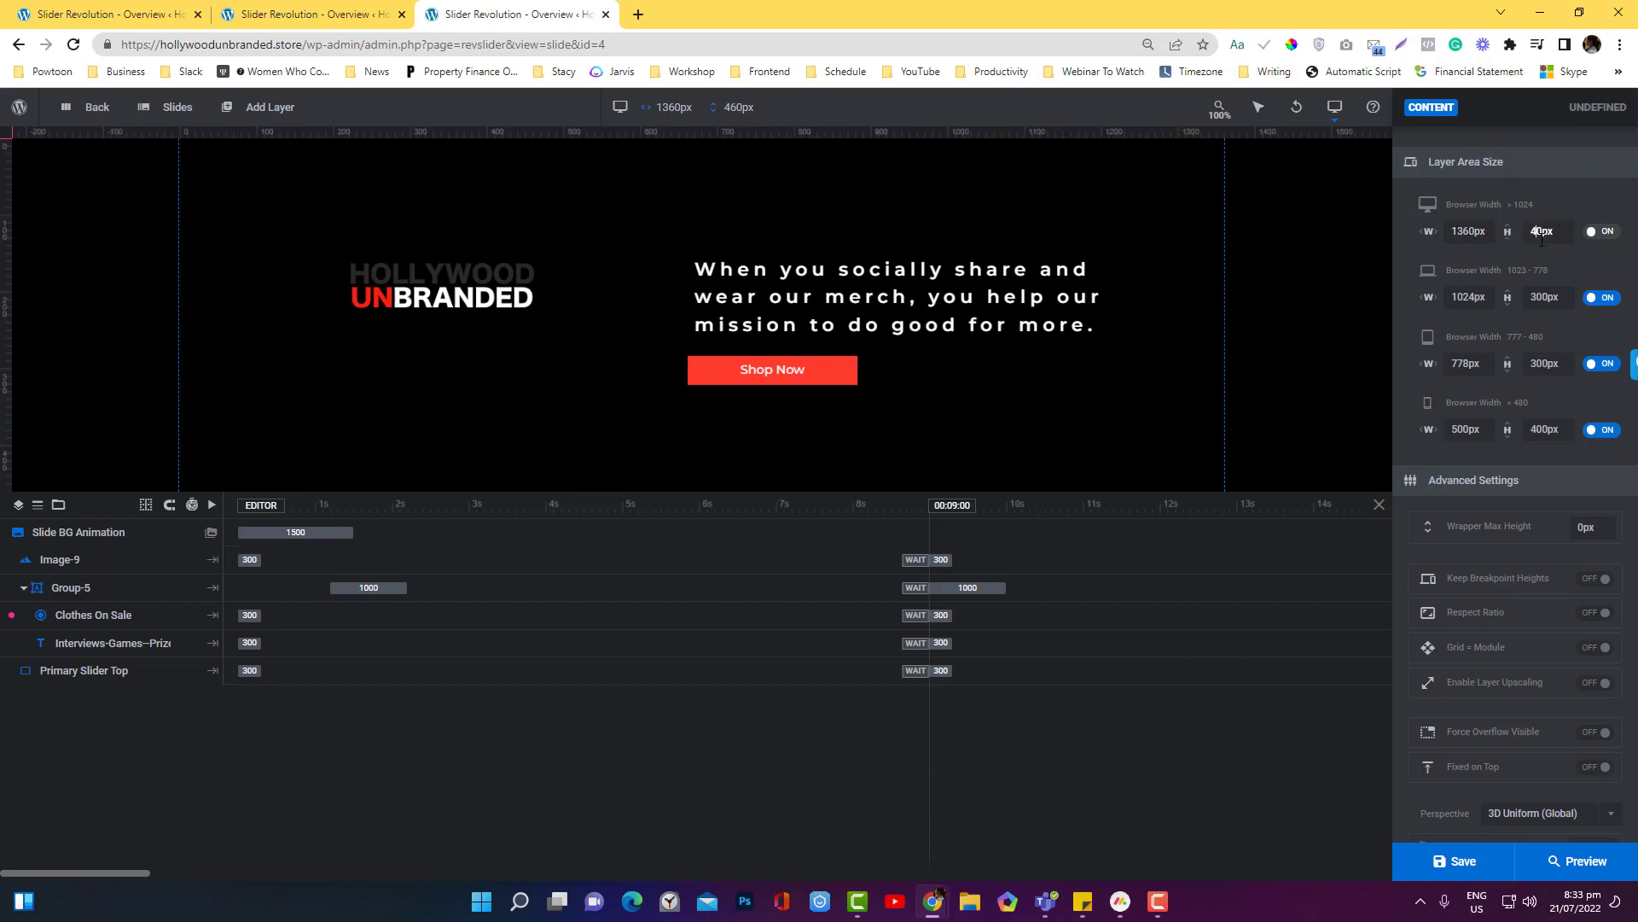
text(4)
key(Return)
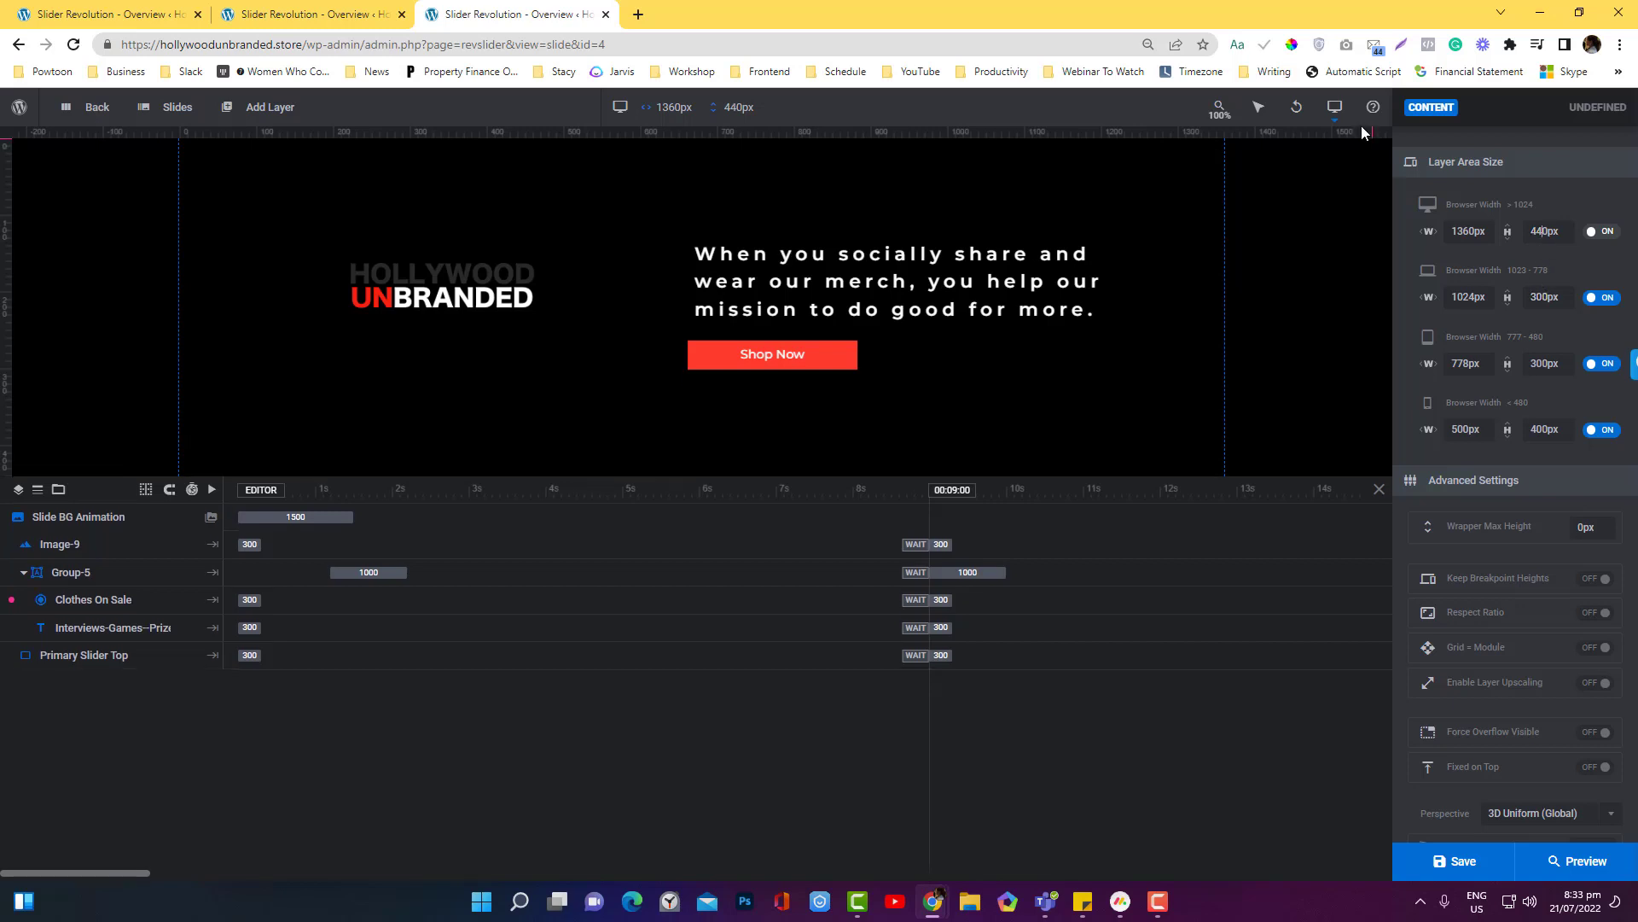
Set the Notebook layout height to 280px, then switch the preview to the Tablet layout.
mouse_move(1338, 122)
click(1315, 163)
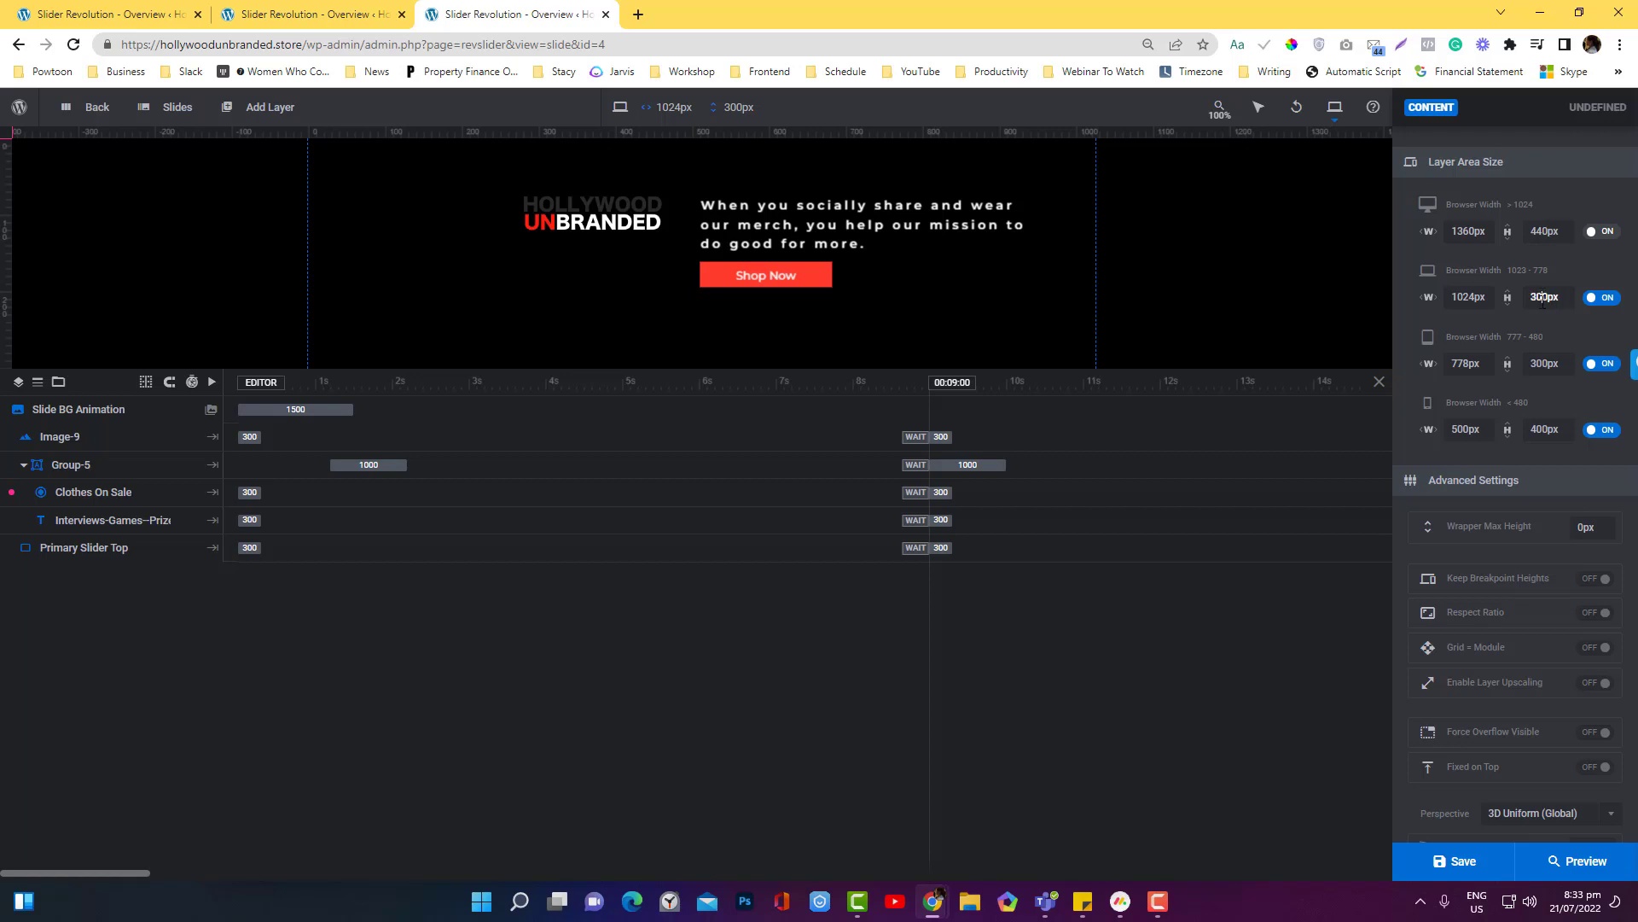
drag(1542, 297, 1532, 297)
text(28)
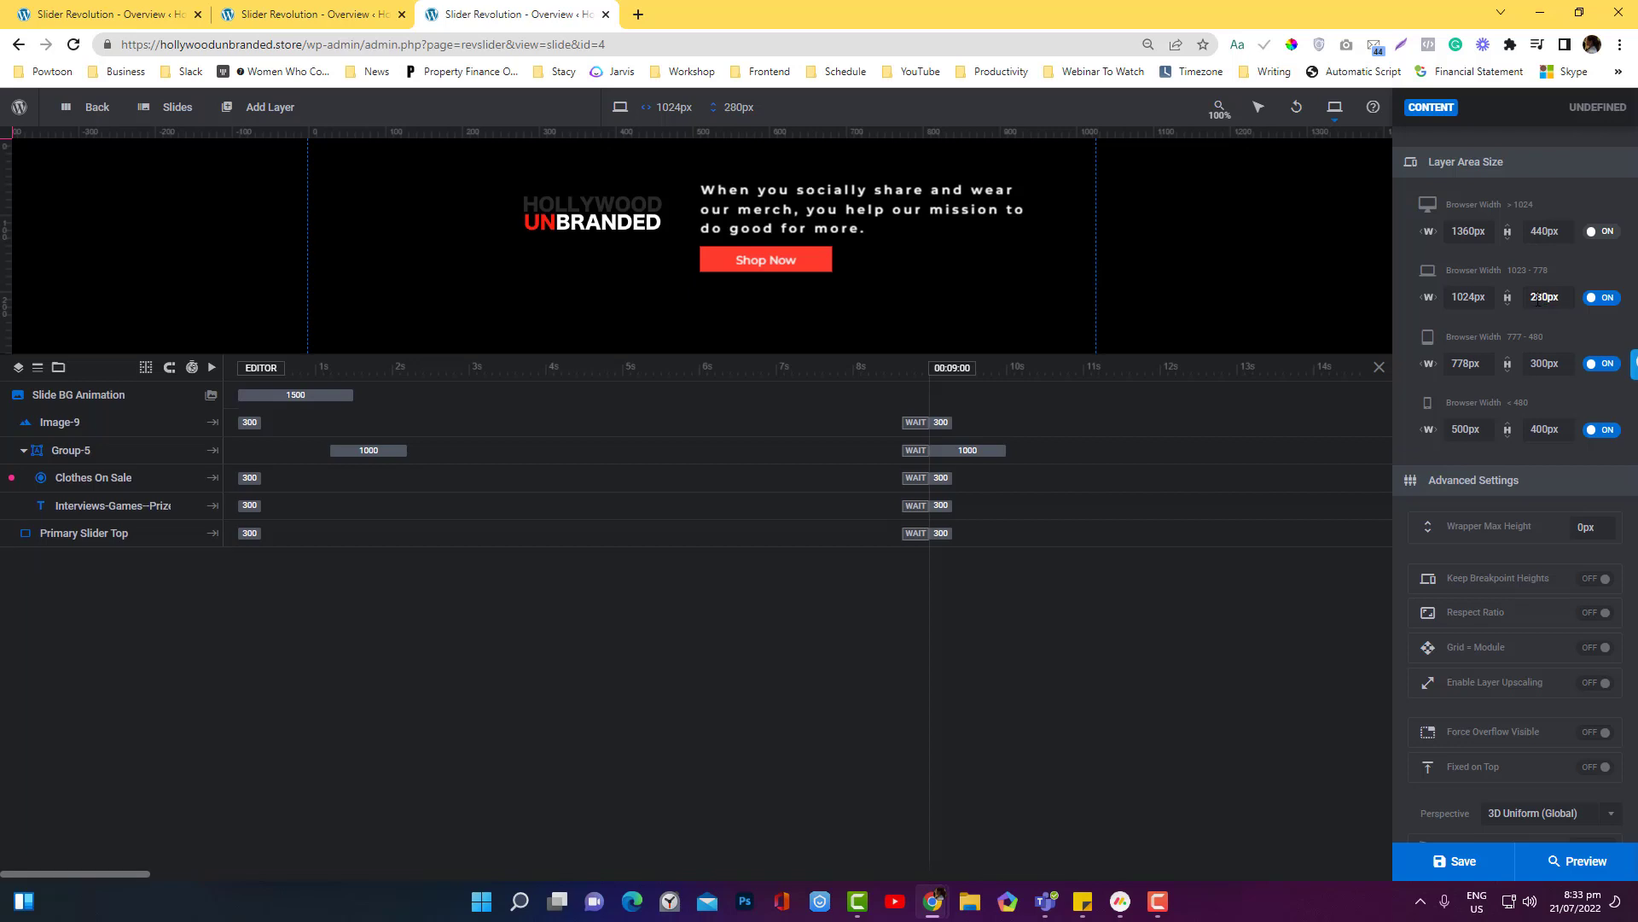
mouse_move(1345, 125)
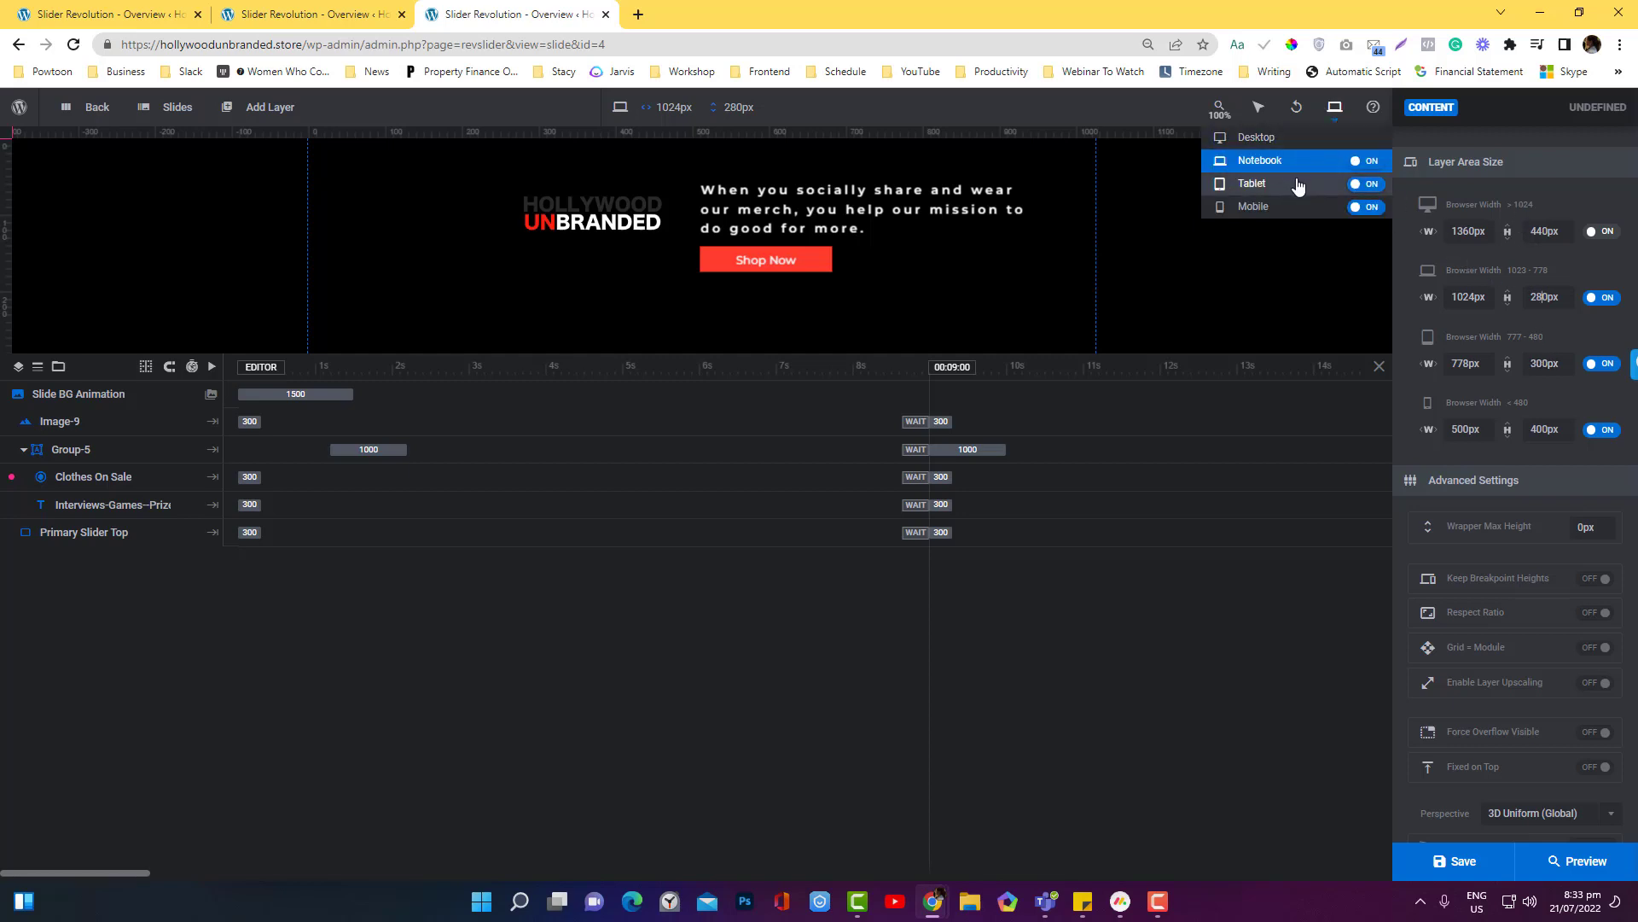
click(1298, 183)
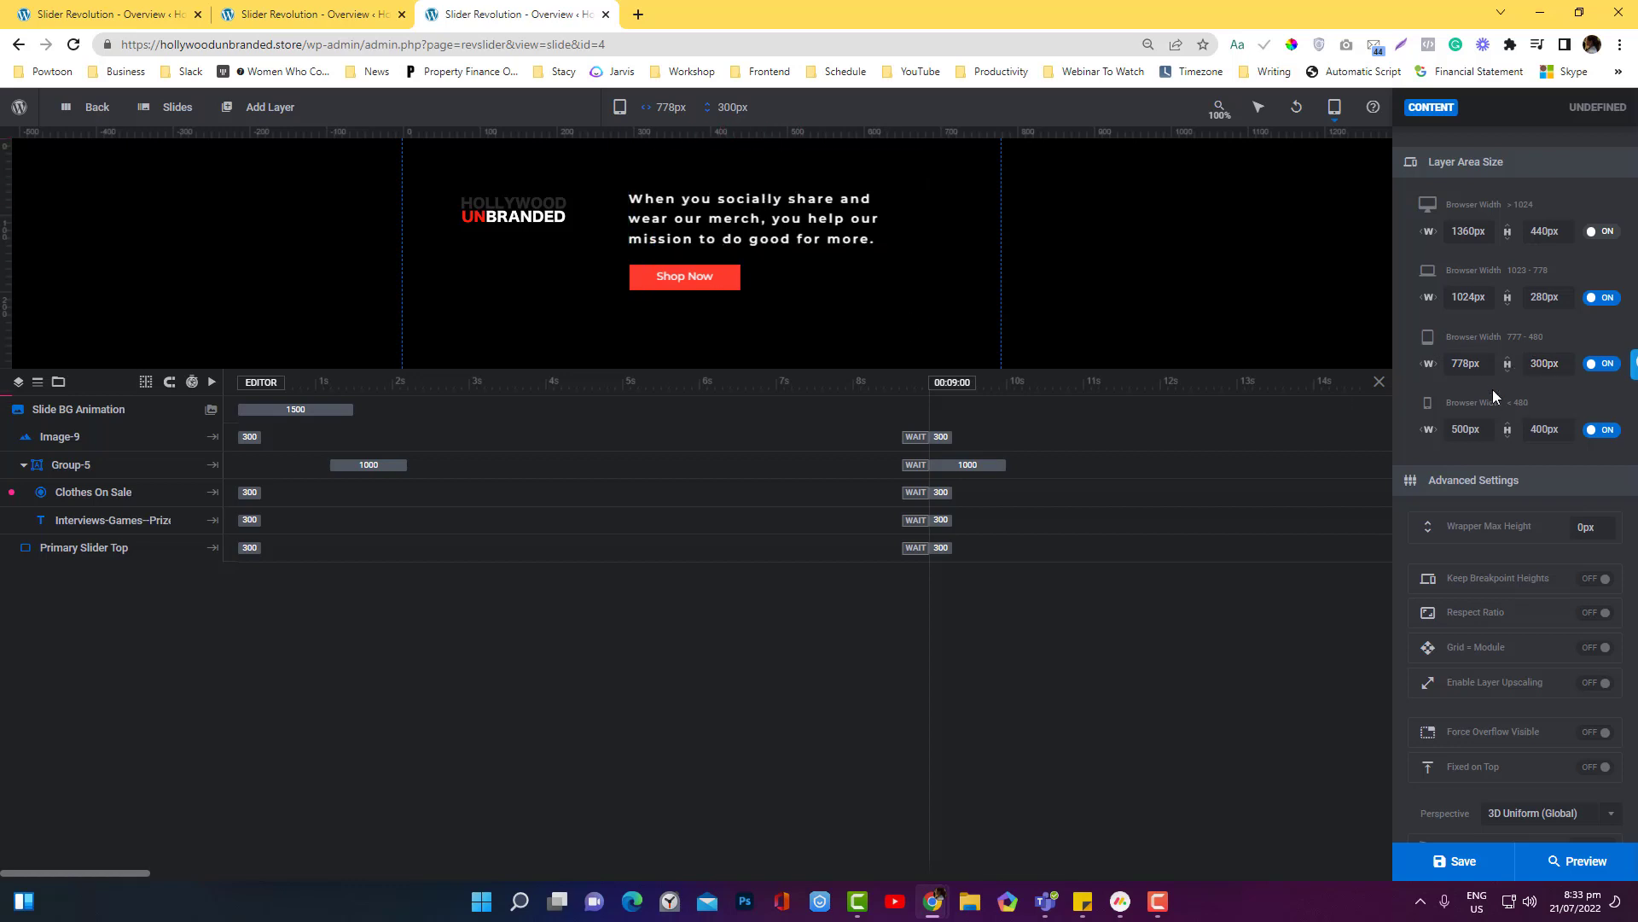
Set the Mobile layout height to 350px and save the slide.
mouse_move(1335, 109)
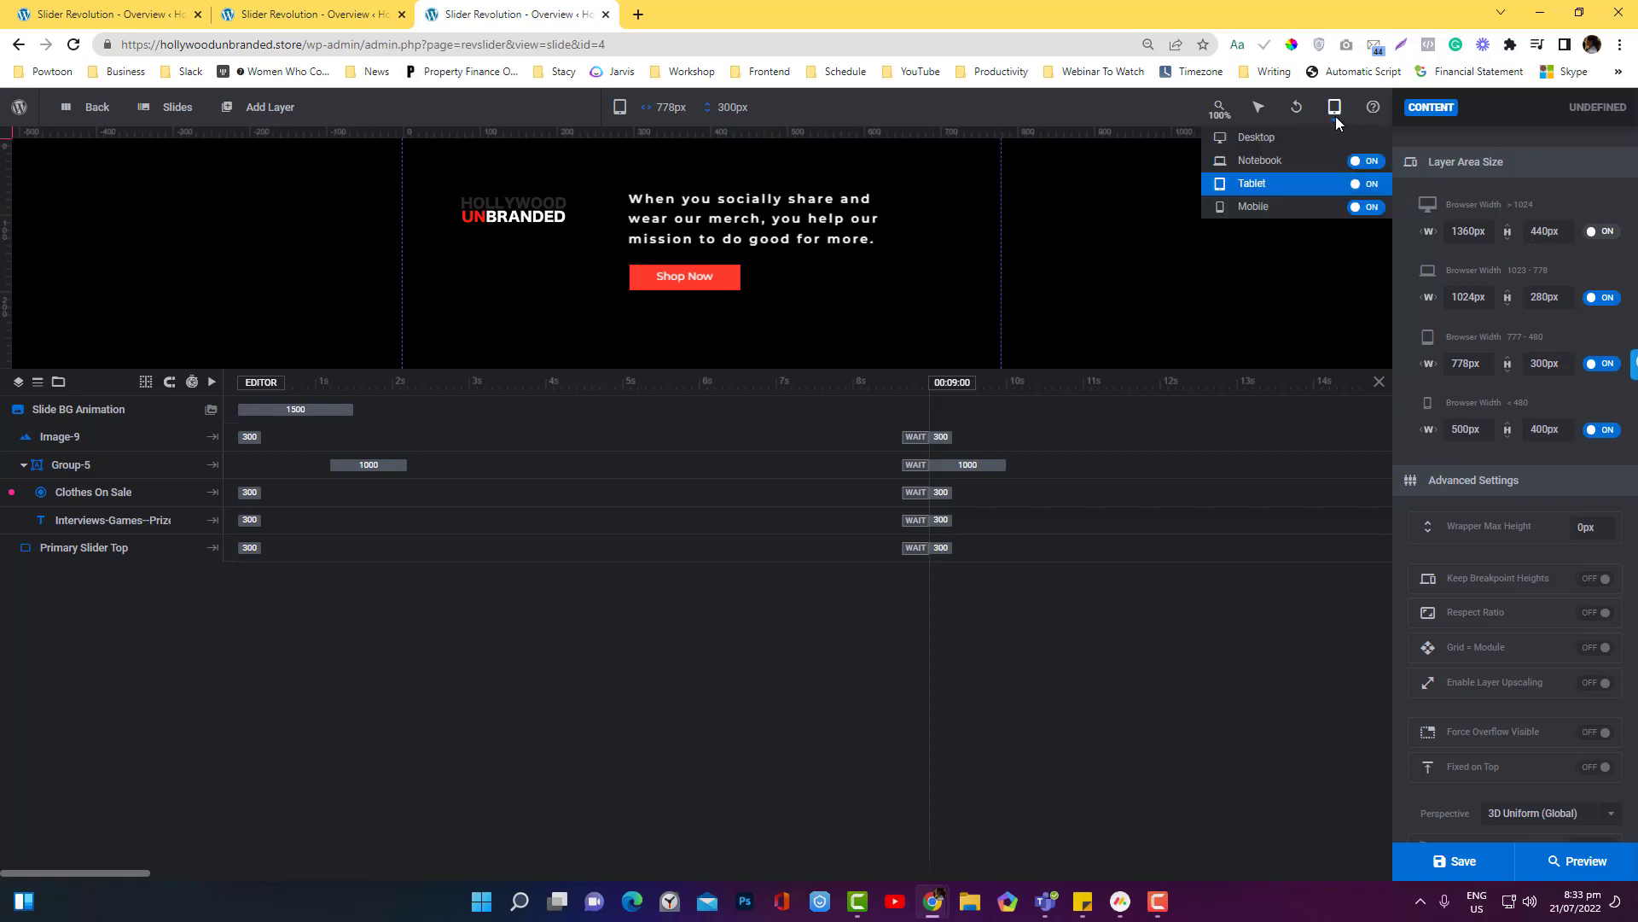
click(1299, 209)
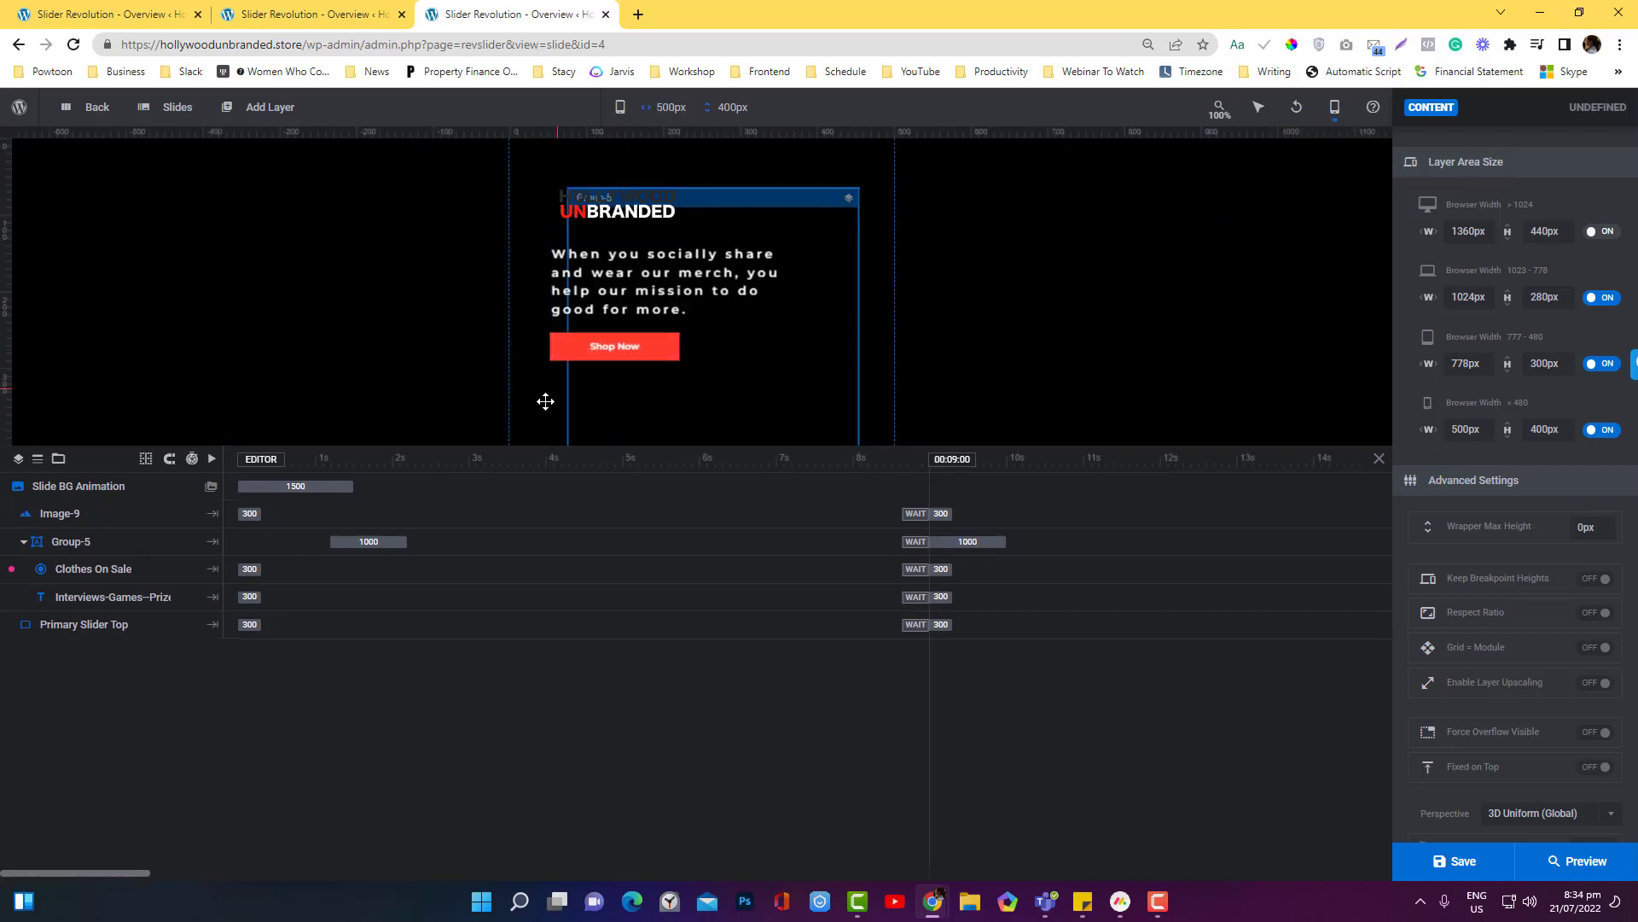
click(1532, 429)
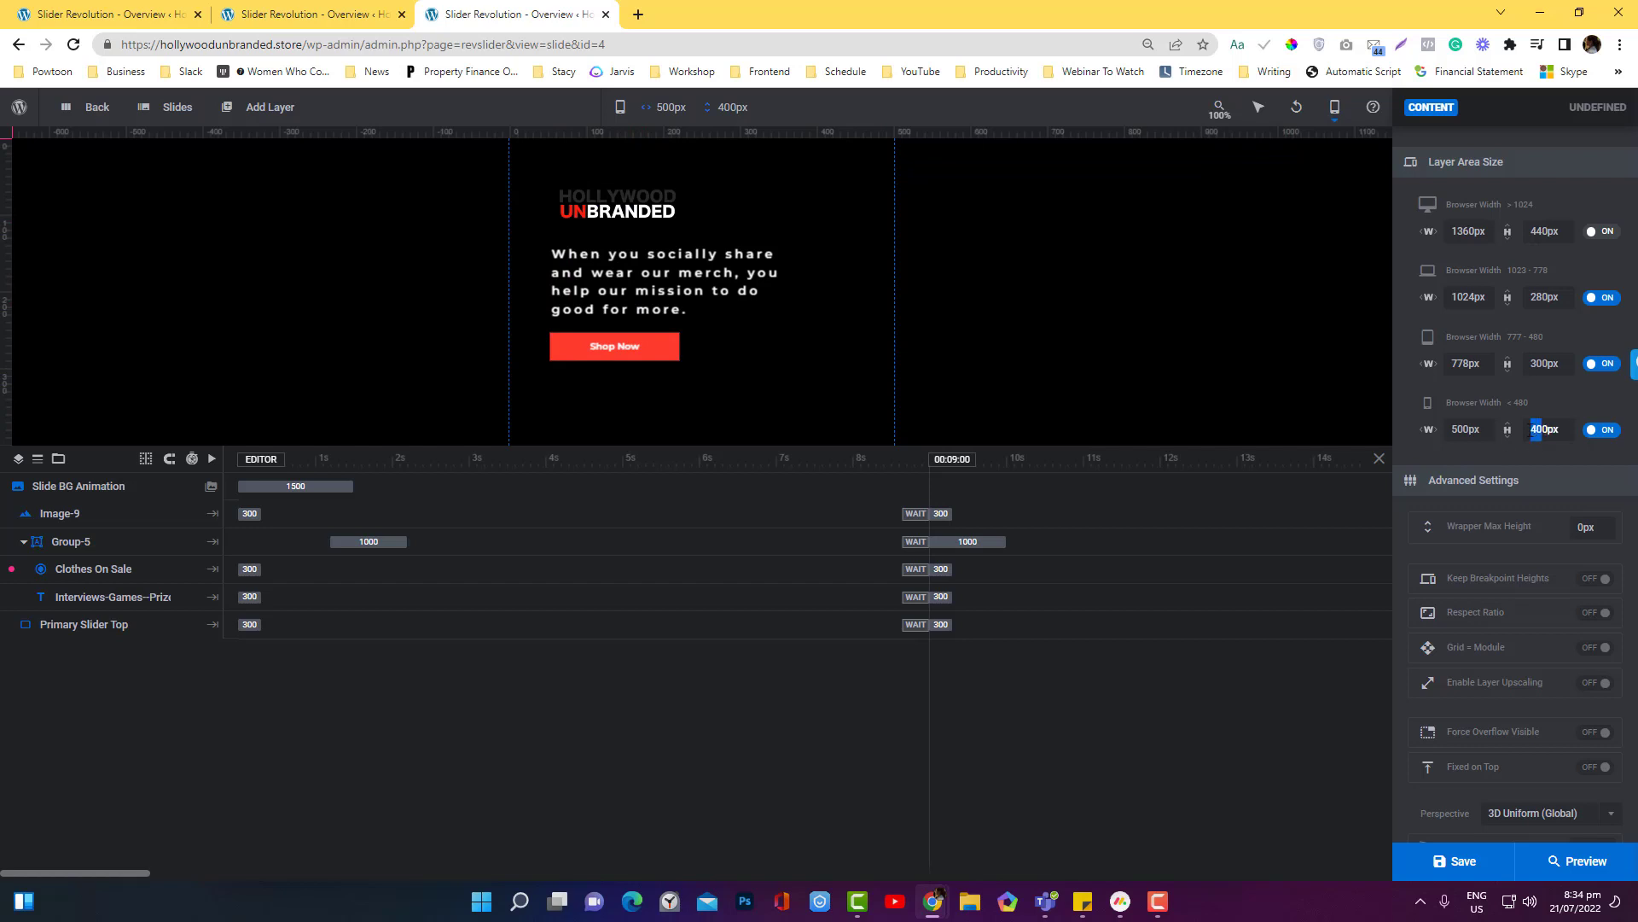
key(Return)
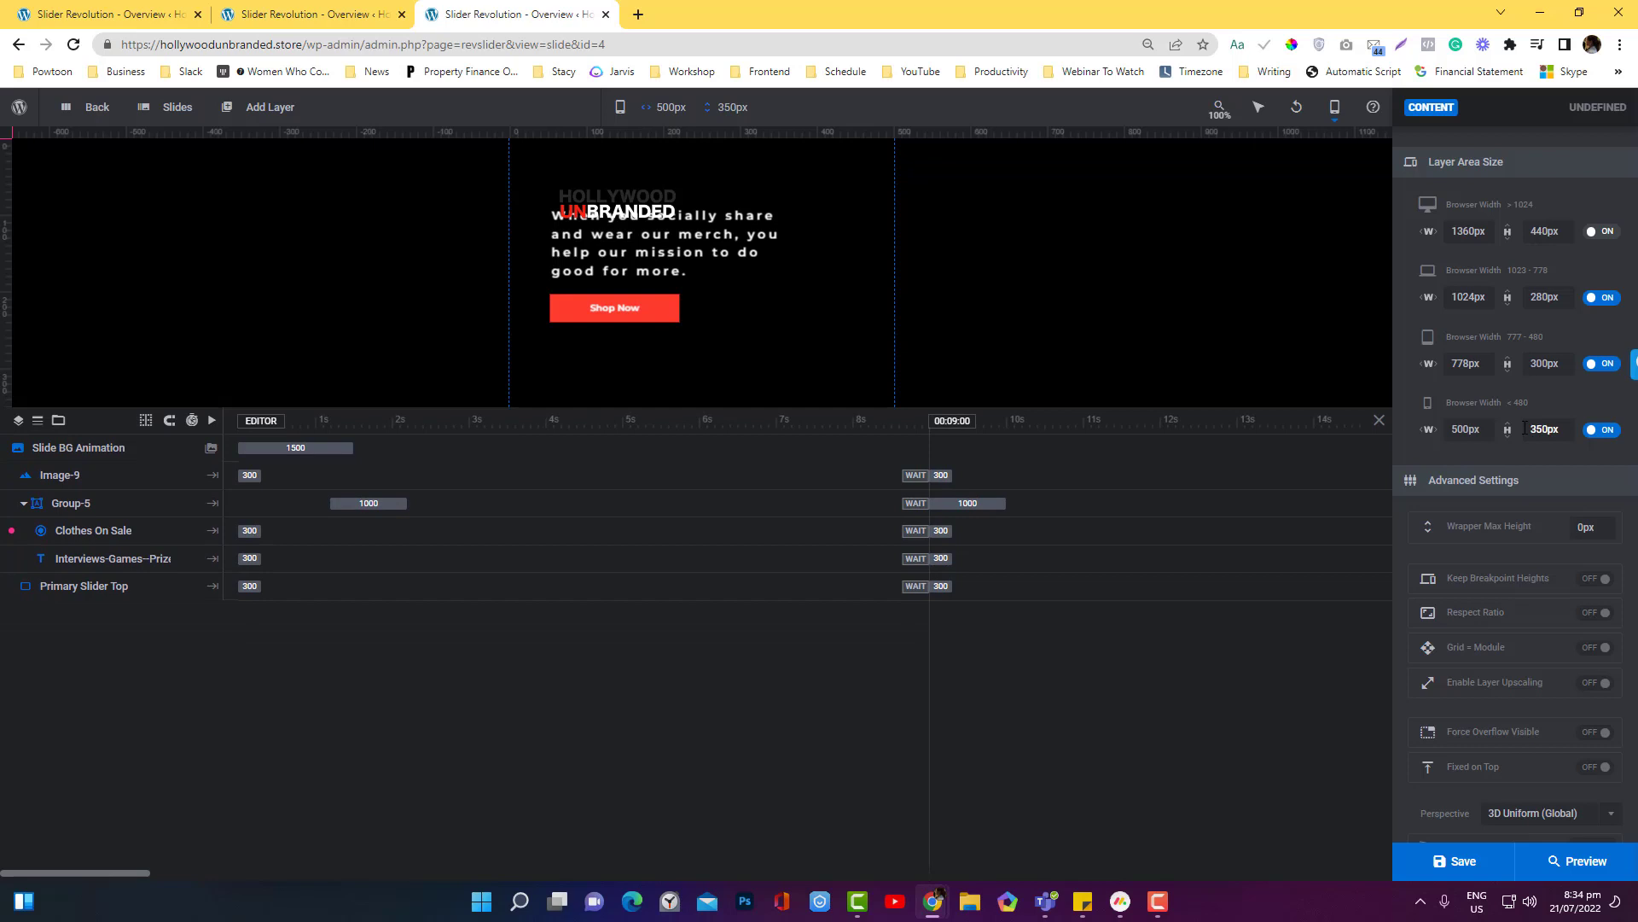
mouse_move(1459, 863)
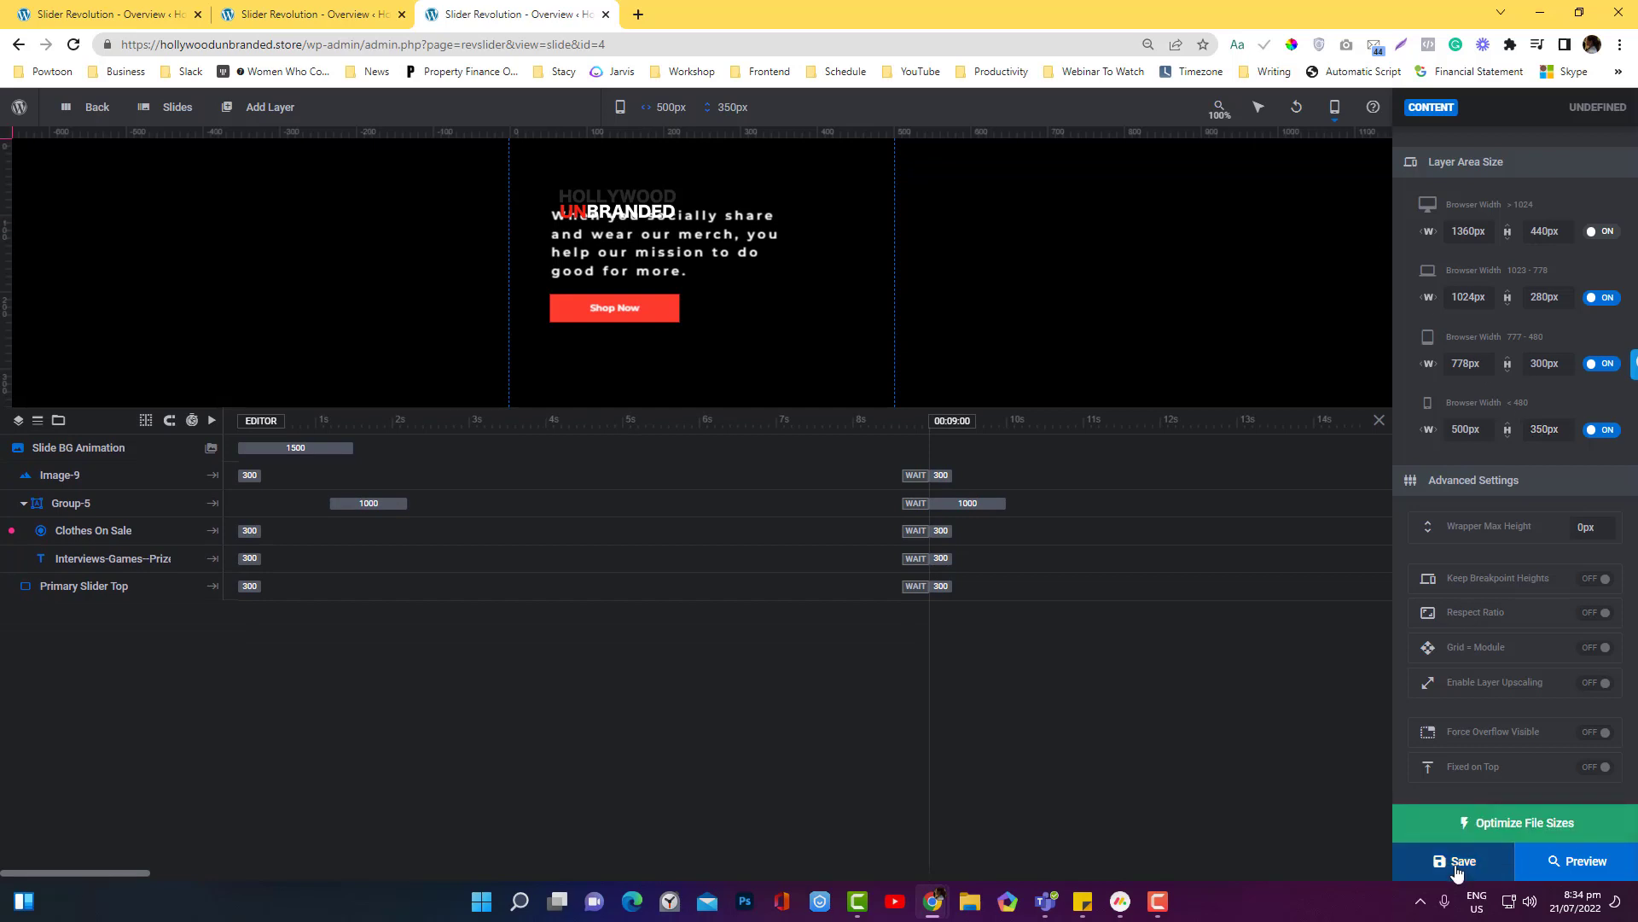
click(1458, 864)
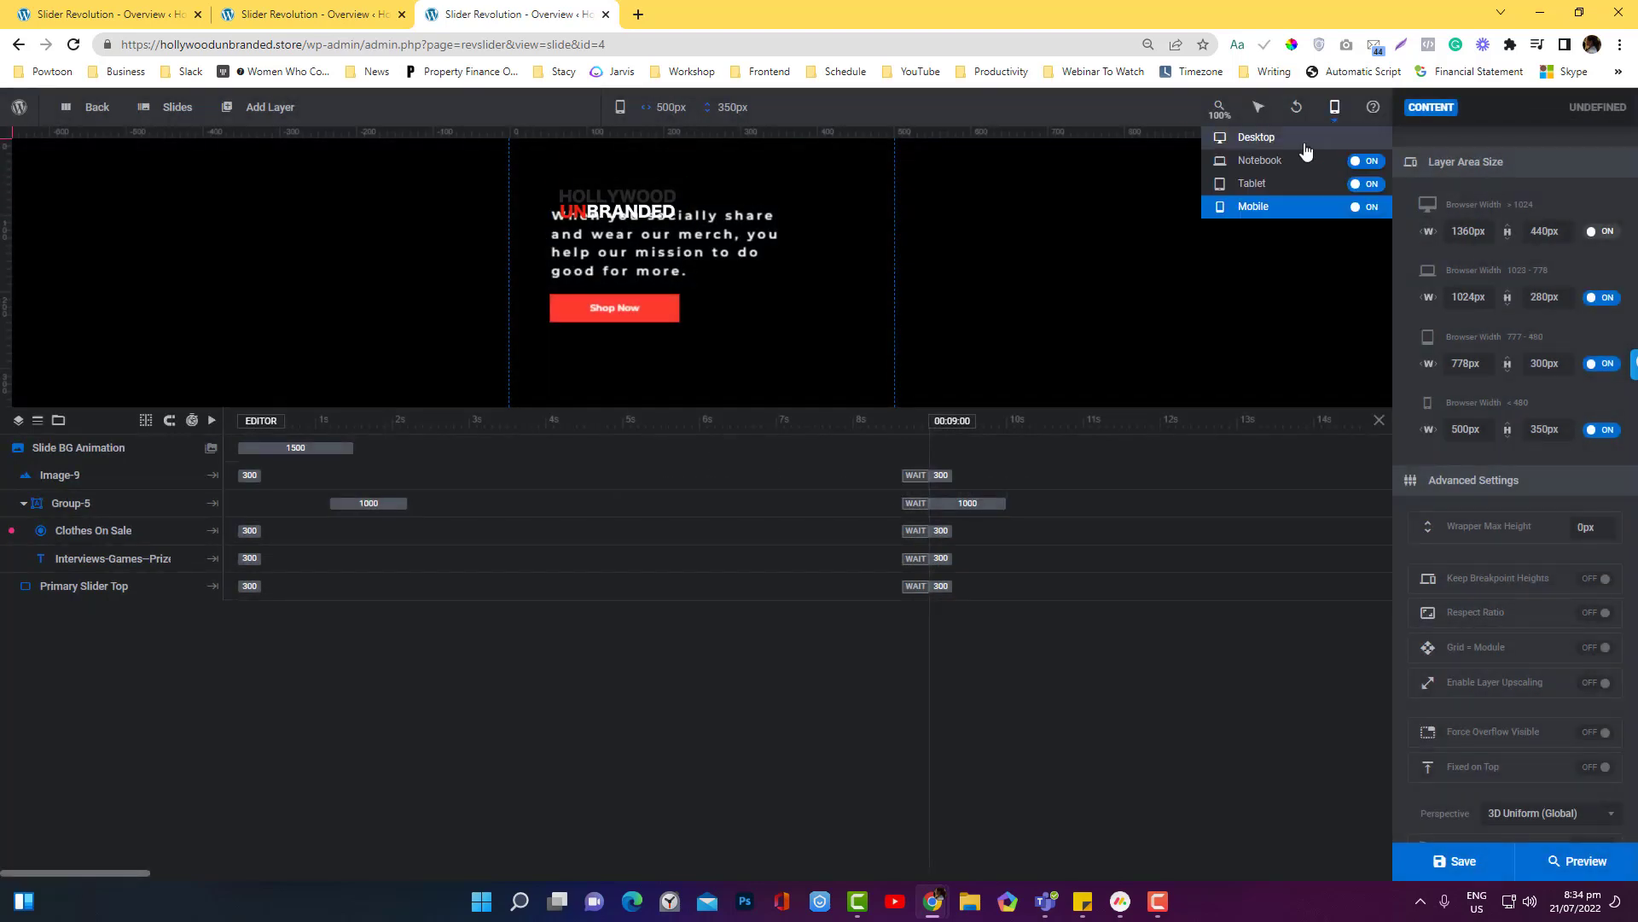
On the Desktop layout, nudge the Group-5 tagline group one step left.
click(1304, 141)
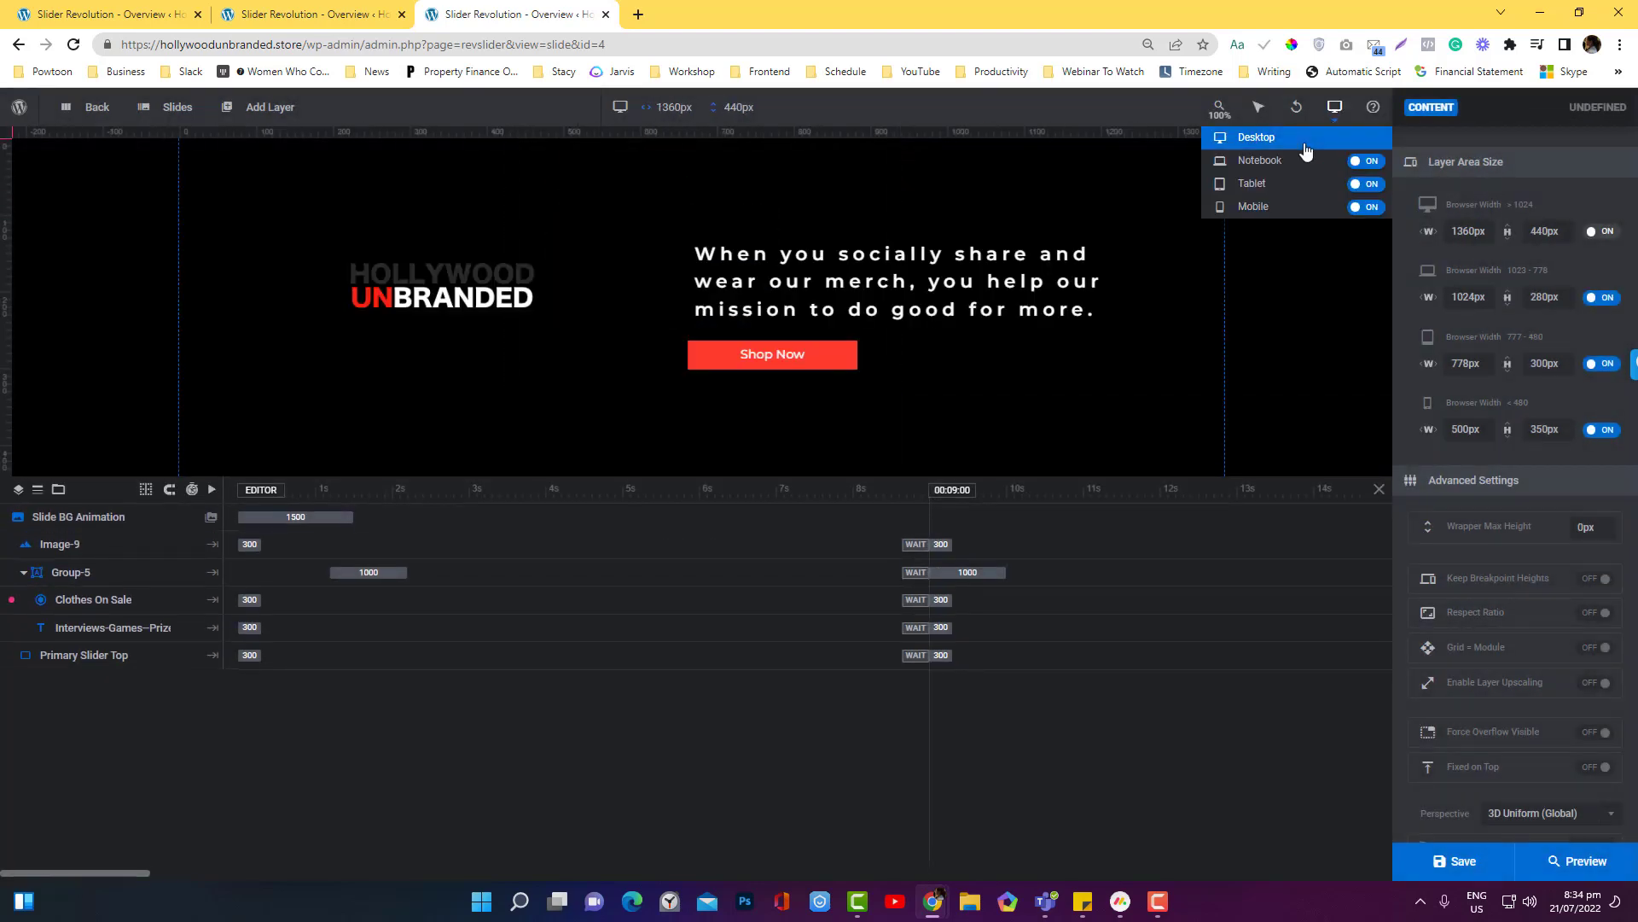
click(55, 546)
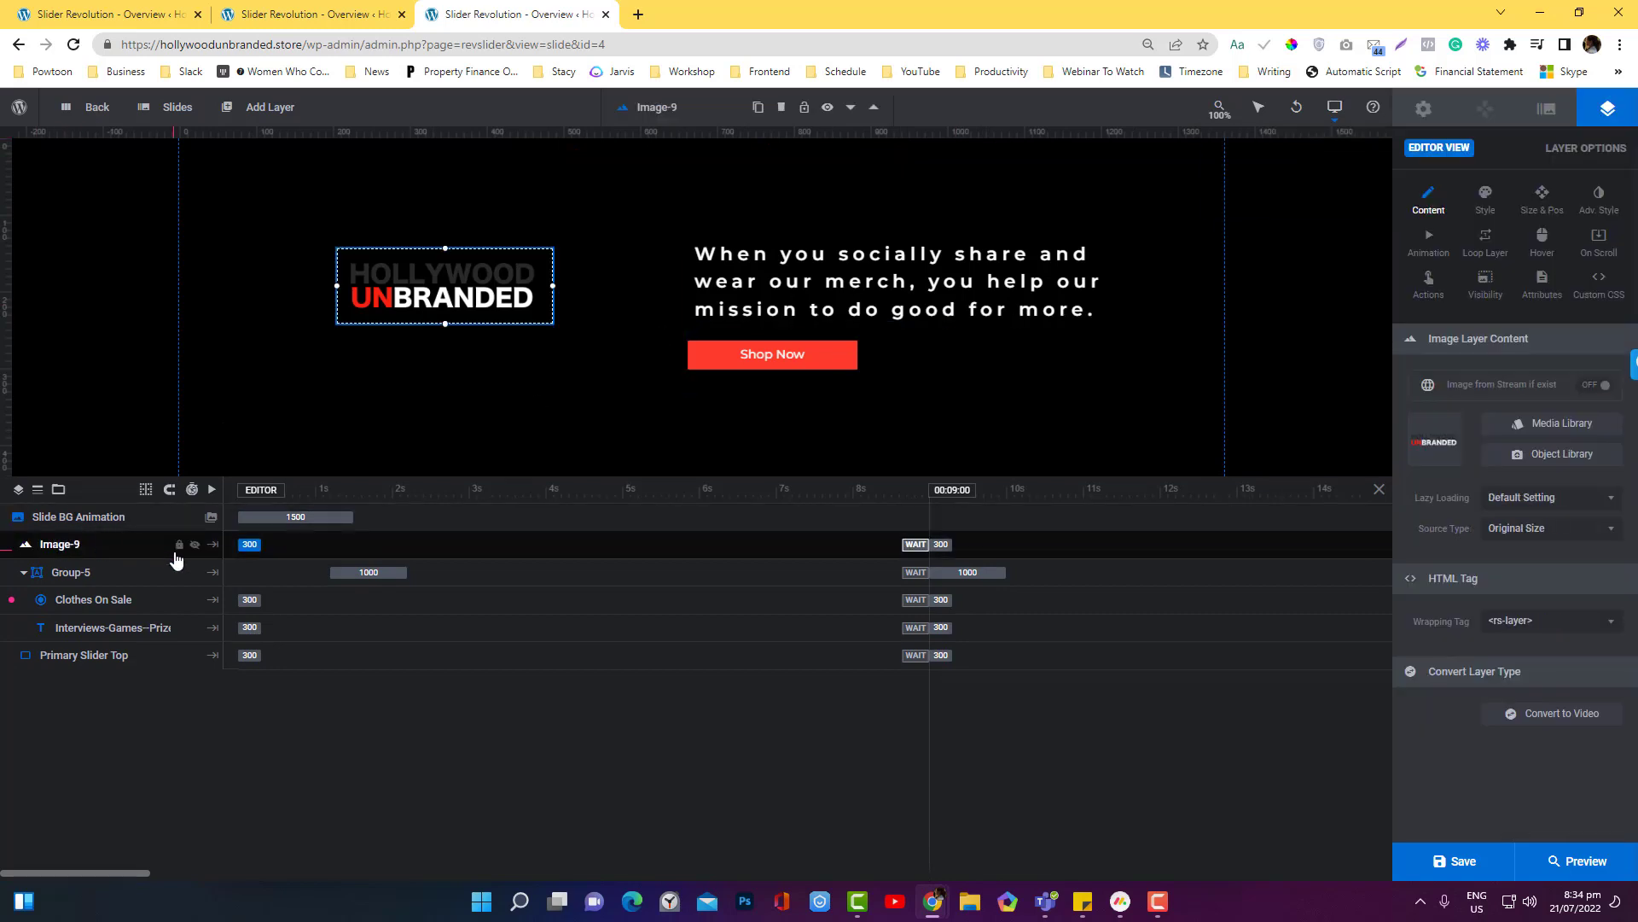
click(24, 574)
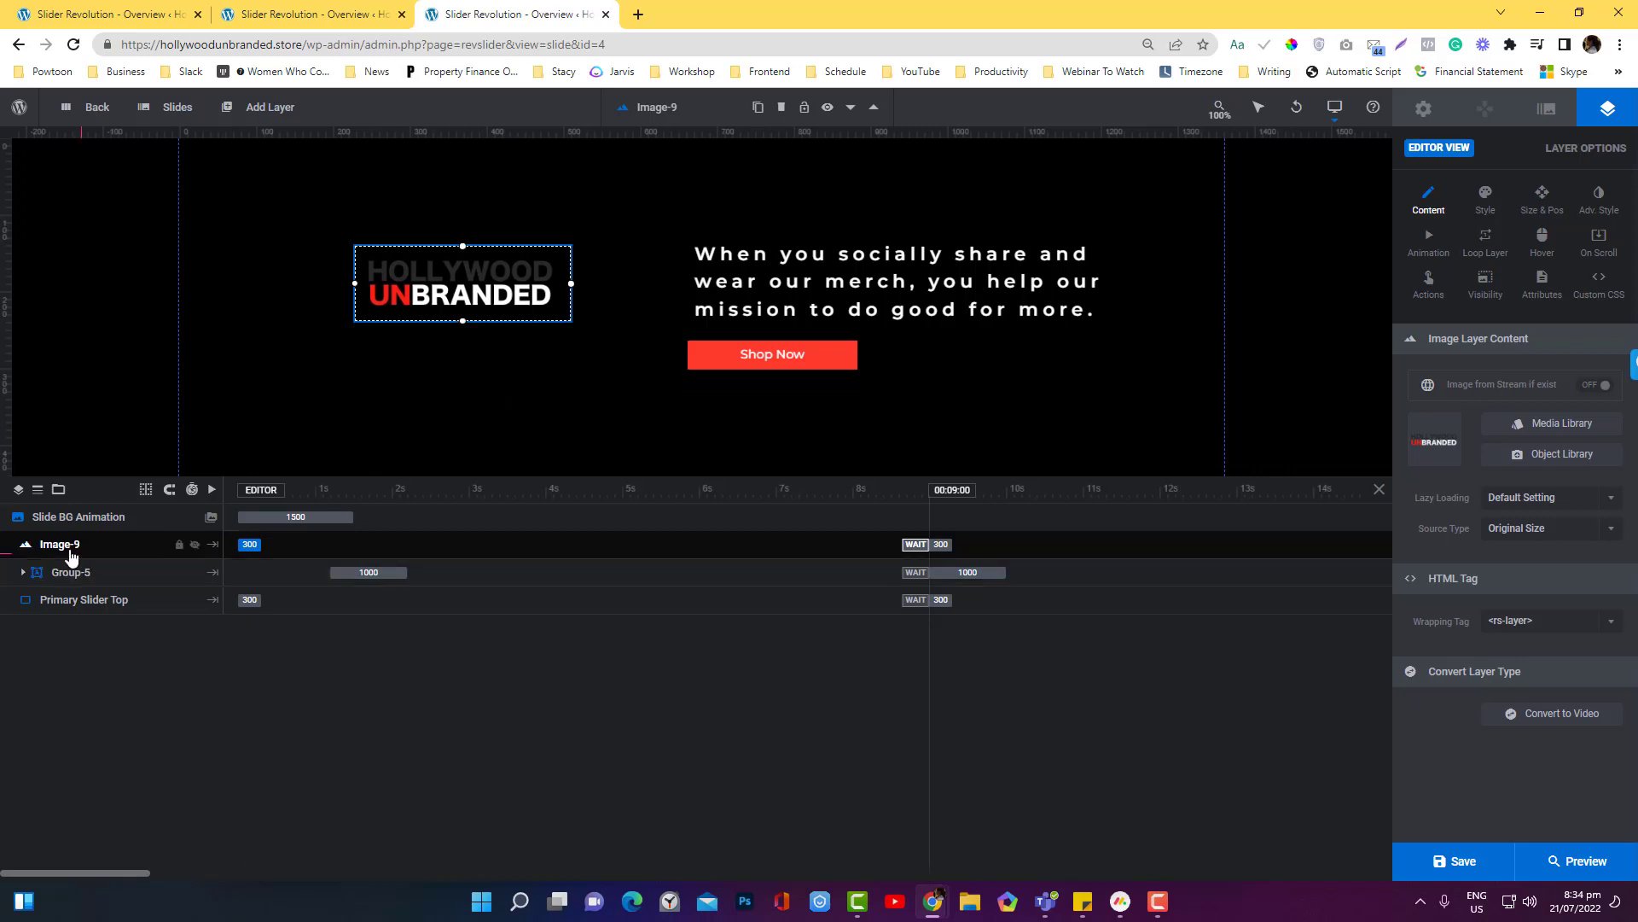
click(103, 573)
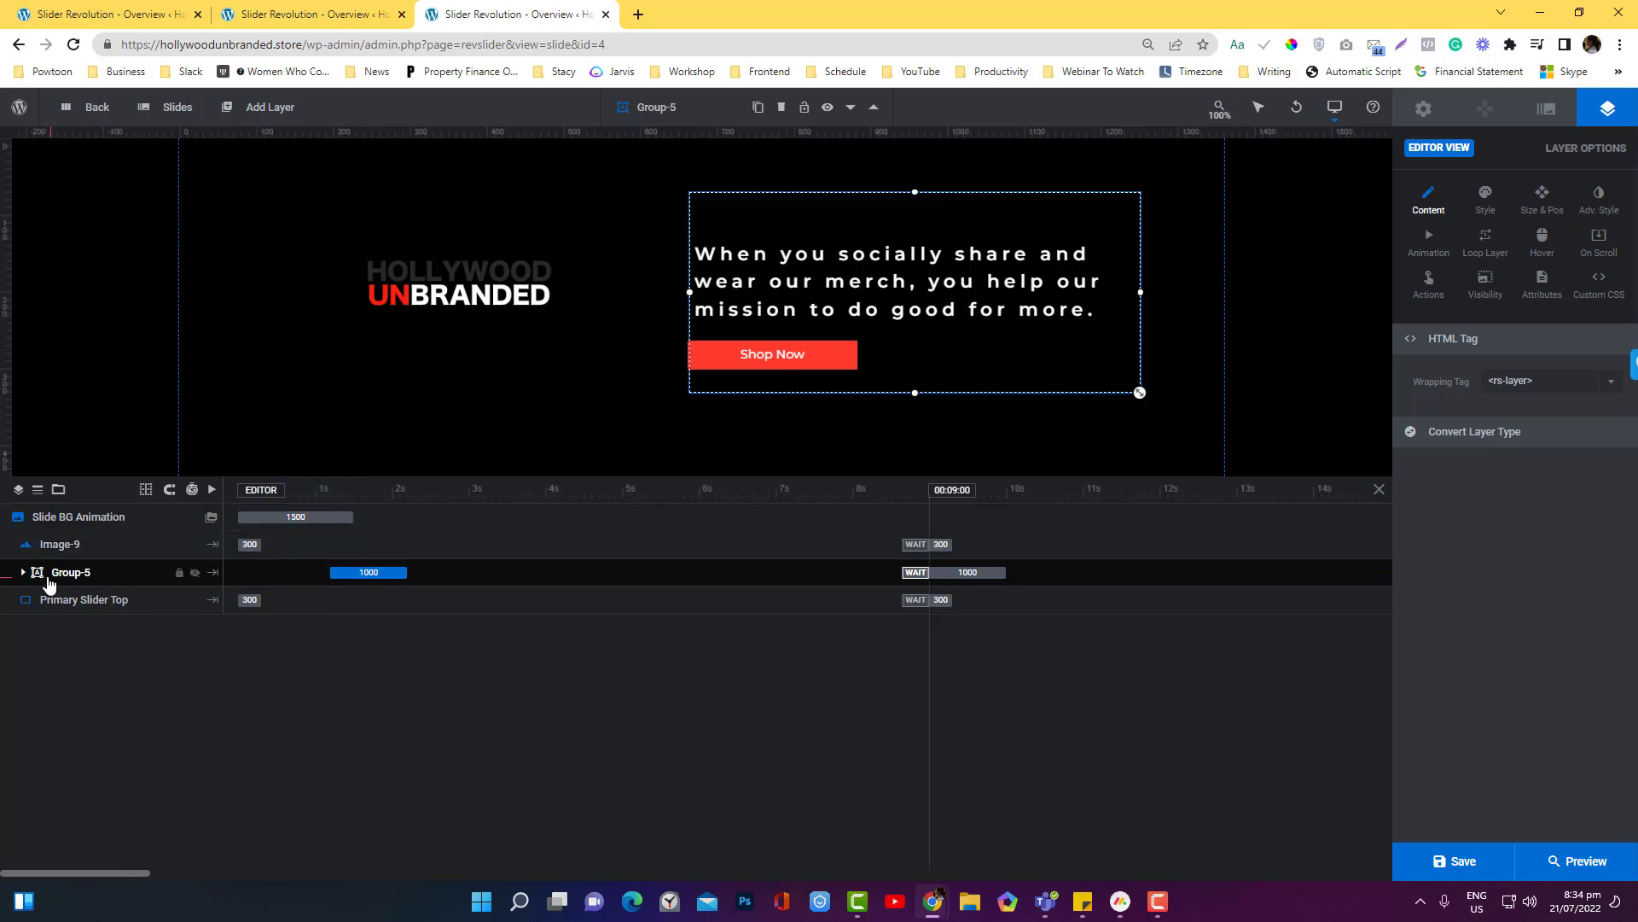
key(Left)
key(Left)
key(Left)
key(Left)
key(Left)
key(Left)
key(Left)
key(Left)
key(Left)
key(Left)
key(Left)
key(Left)
key(Left)
key(Left)
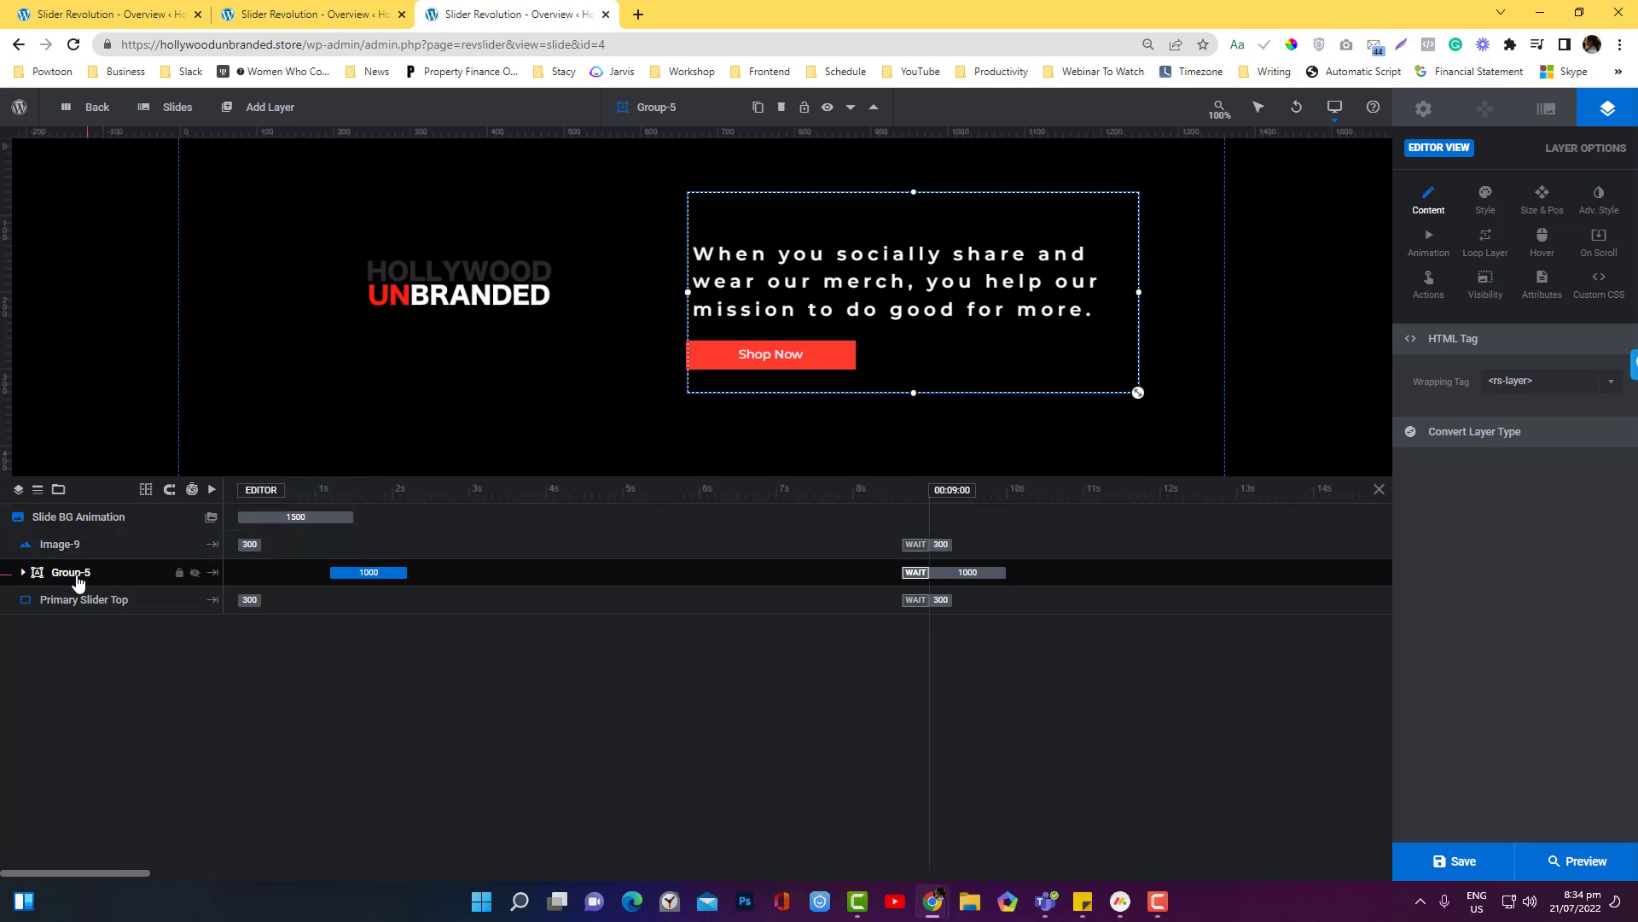
Nudge the Shop Now button one step right and one step up.
click(706, 359)
key(Right)
key(Right)
key(Right)
key(Right)
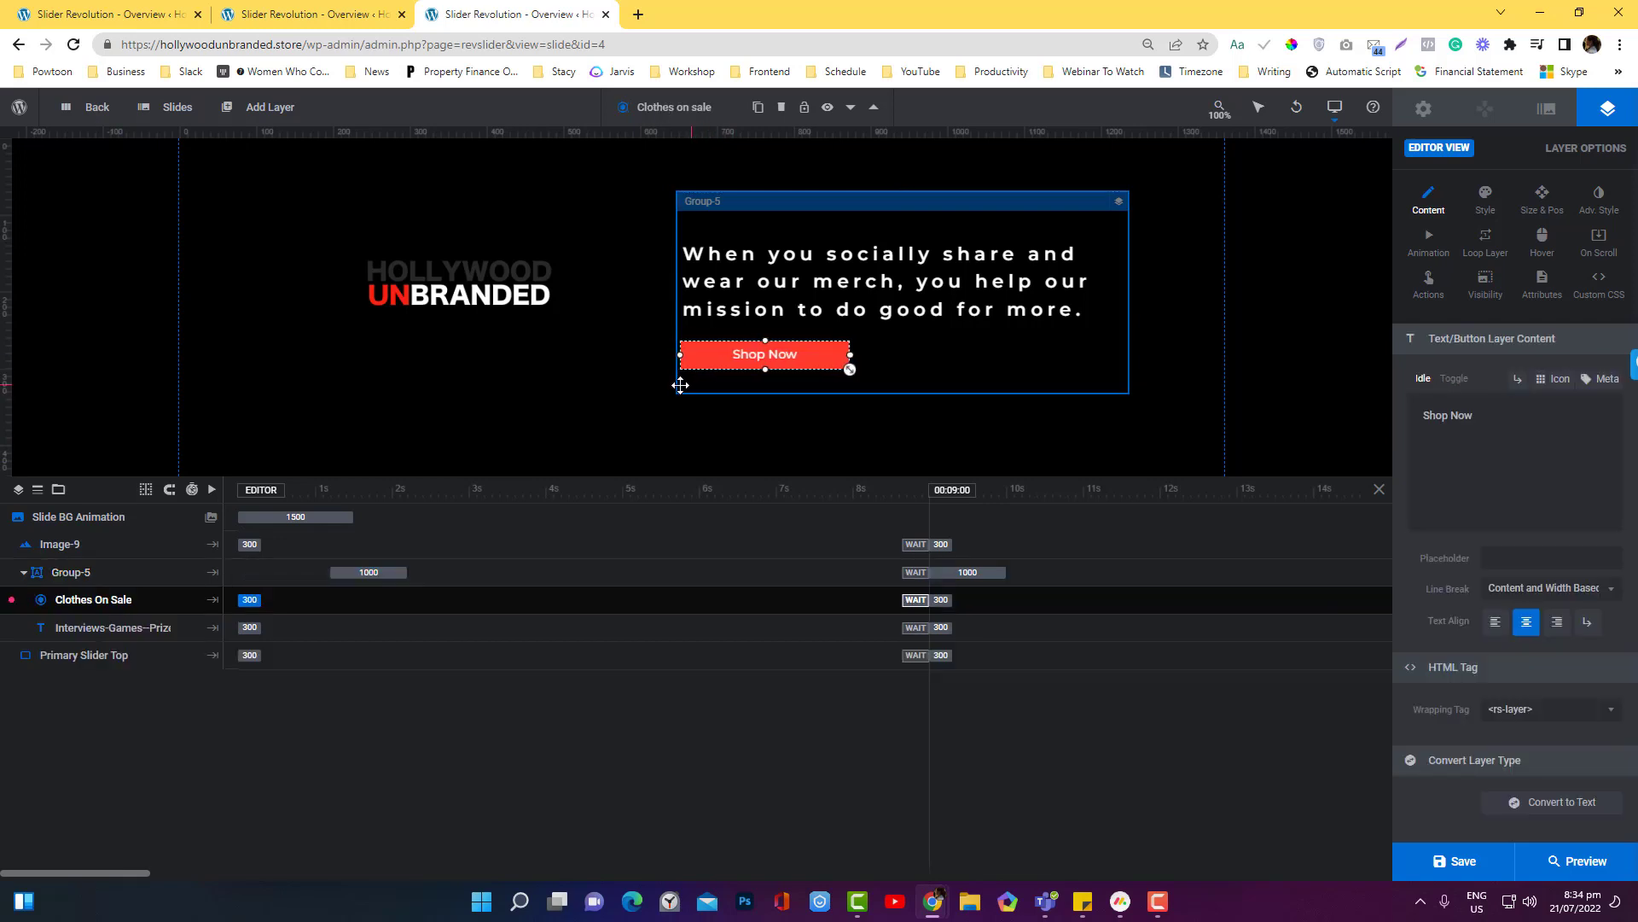
key(Up)
key(Up)
key(Up)
key(Up)
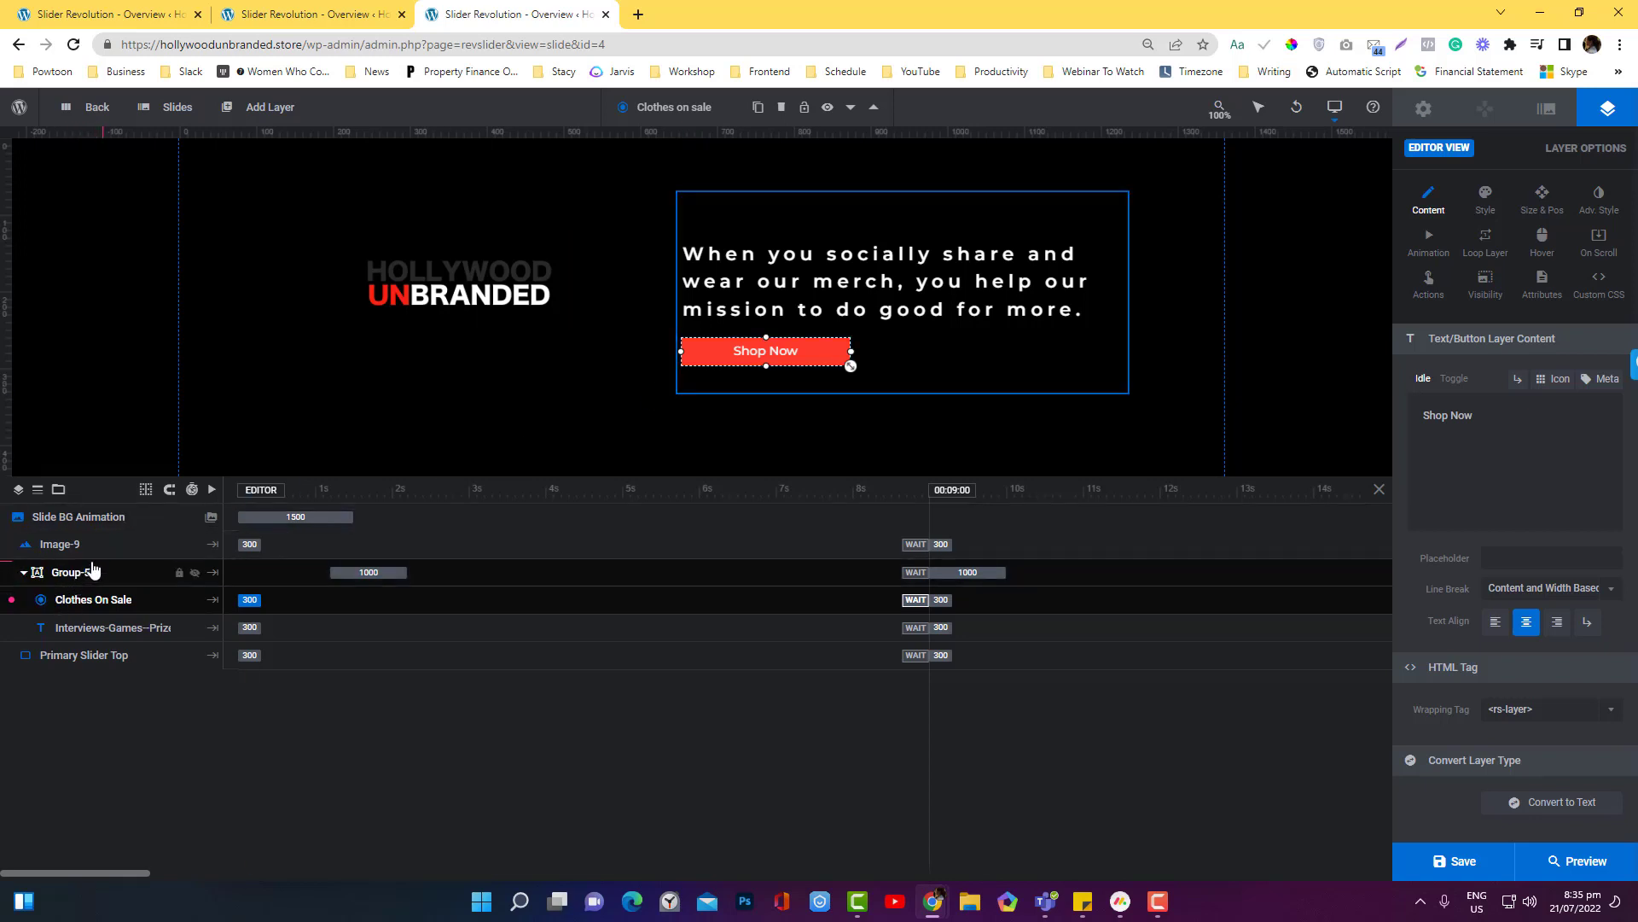
click(66, 548)
click(67, 570)
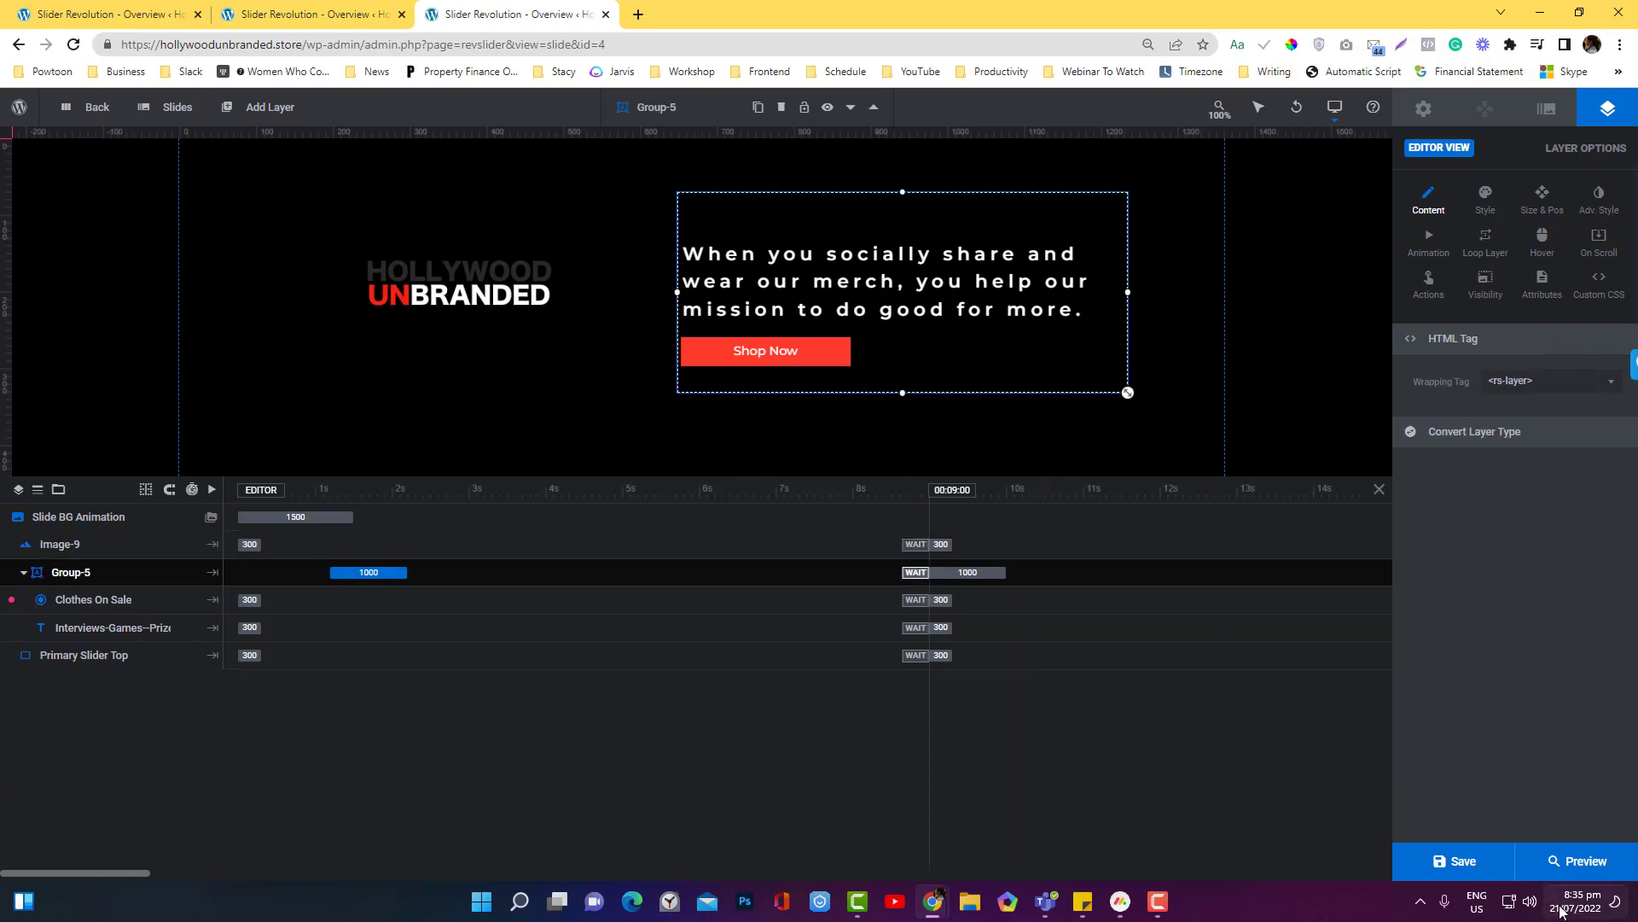
Save the slide and switch to the Notebook layout.
click(1456, 862)
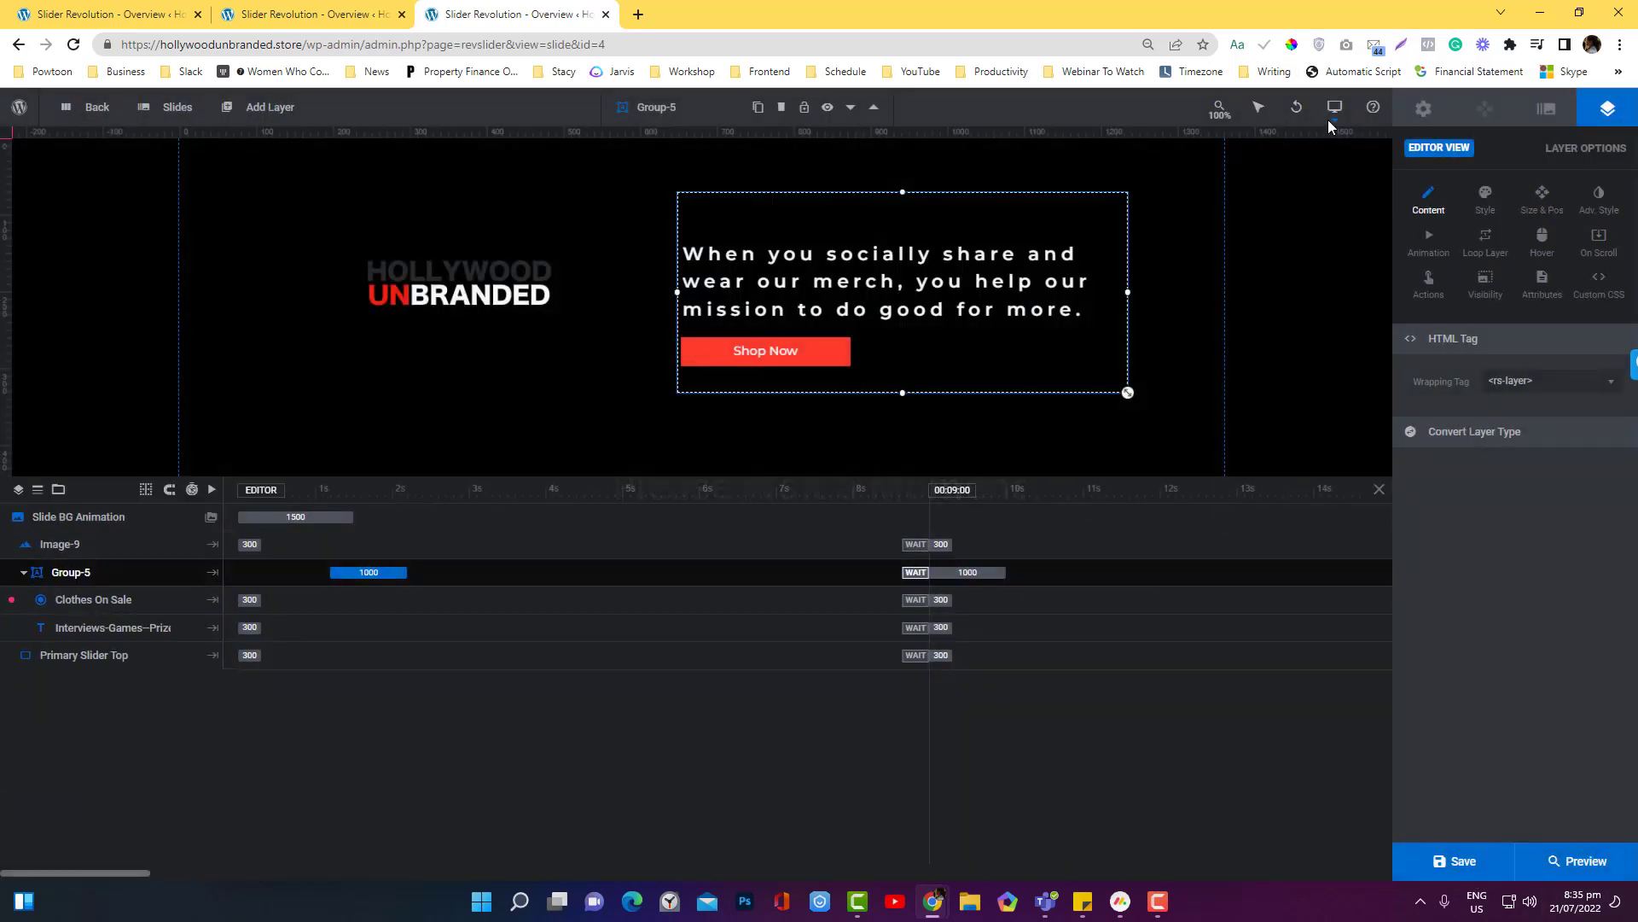
click(1334, 116)
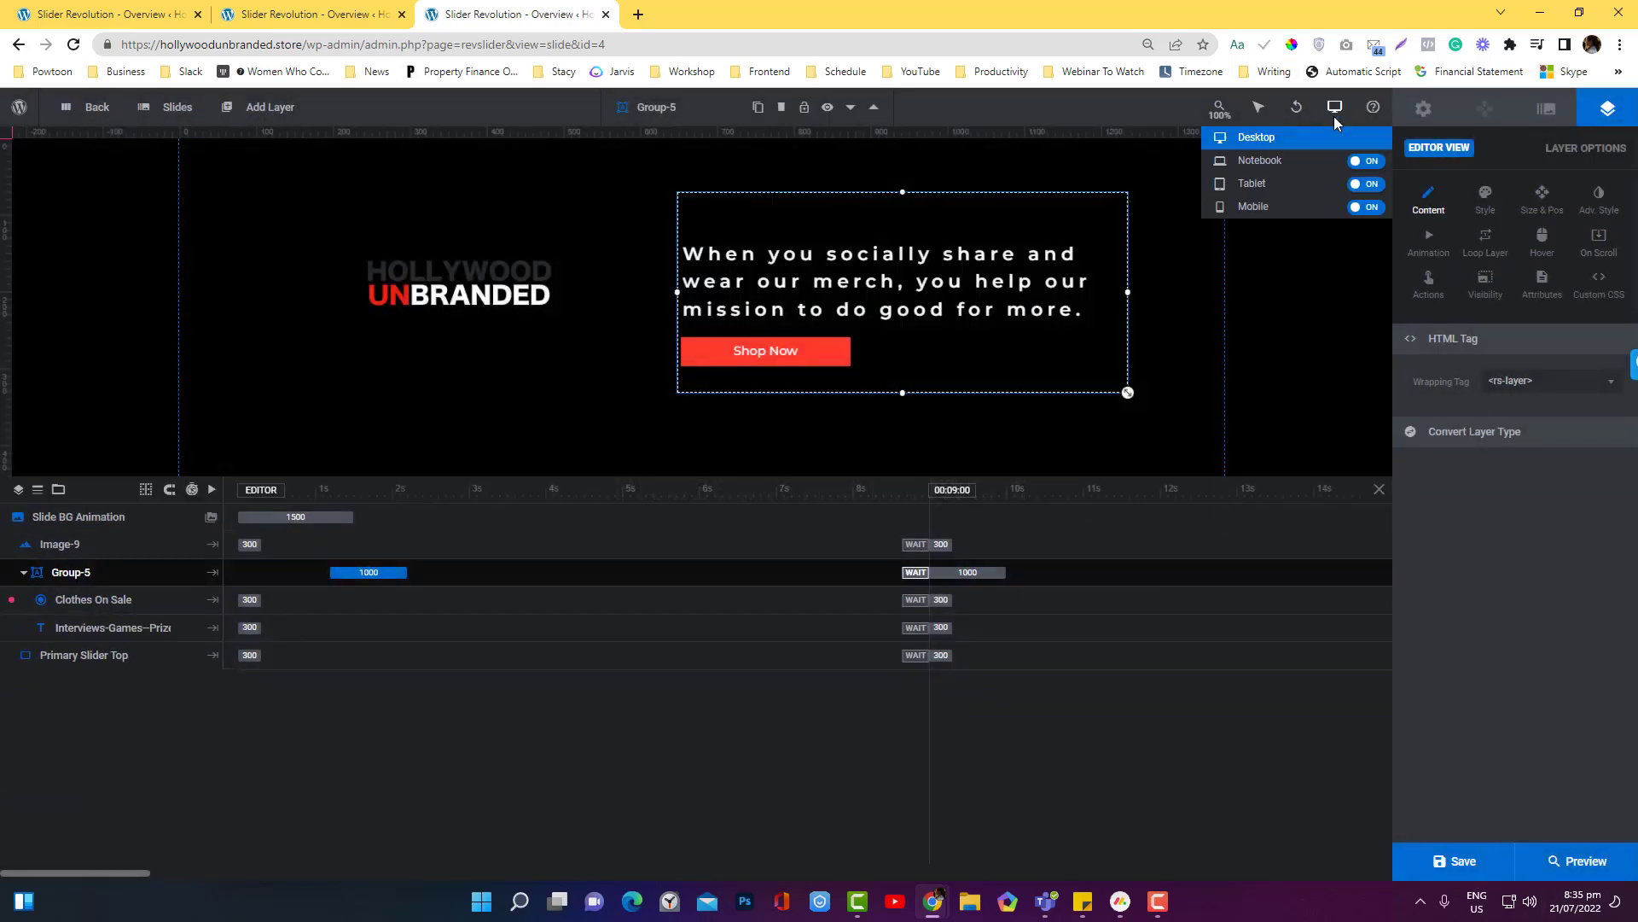
click(1303, 166)
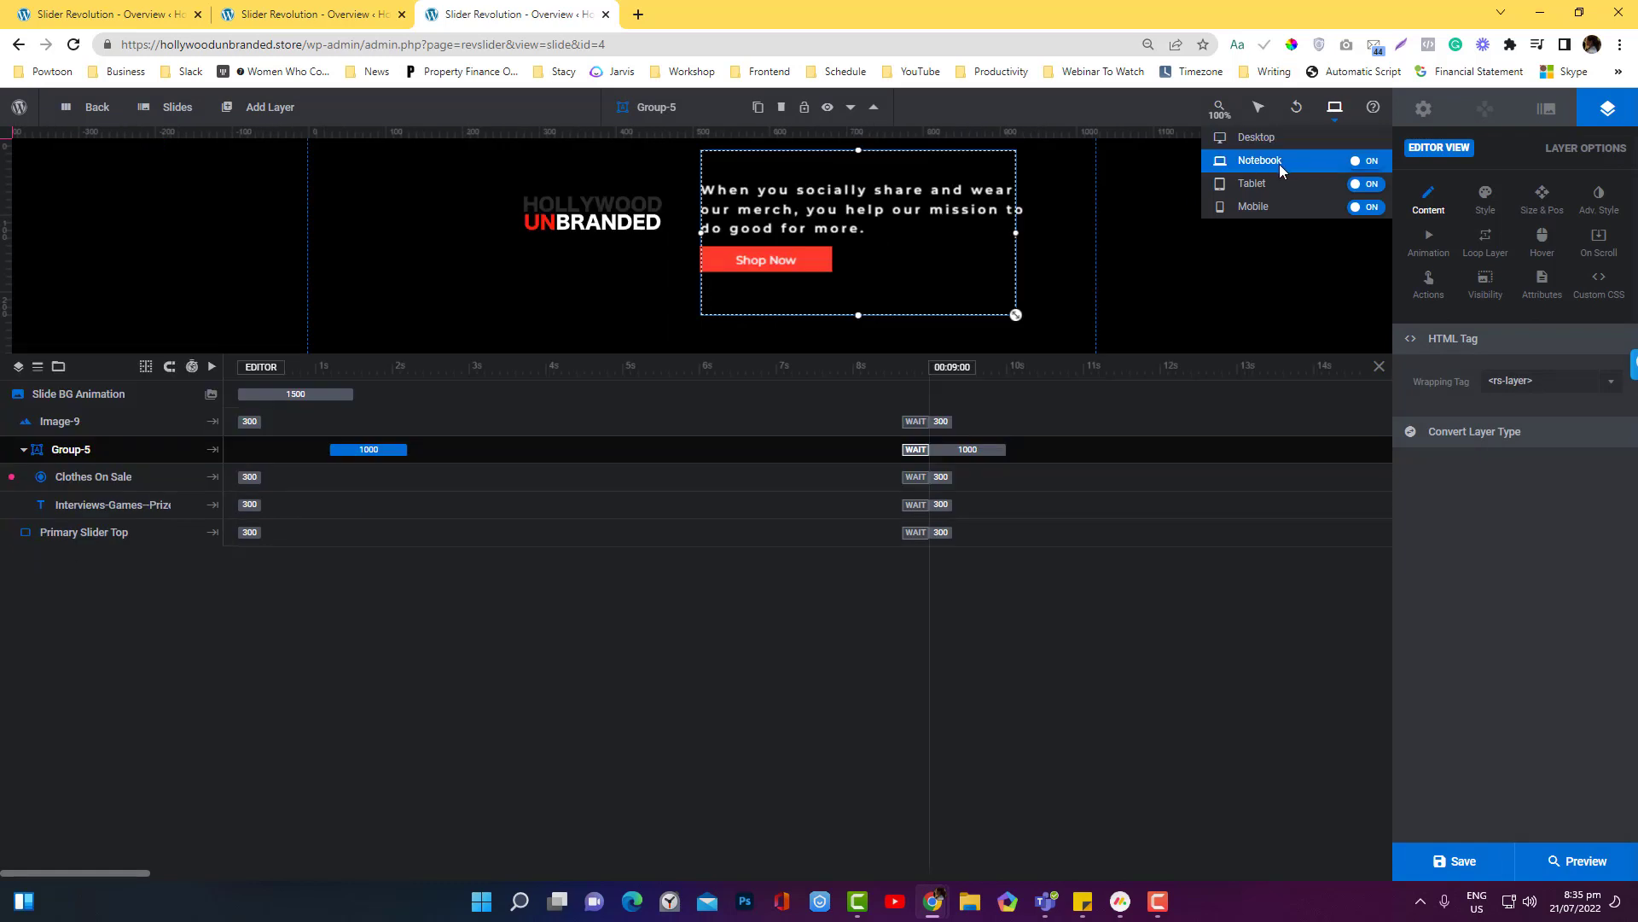
Nudge the Image-9 logo two steps left, two steps up and one right.
click(75, 423)
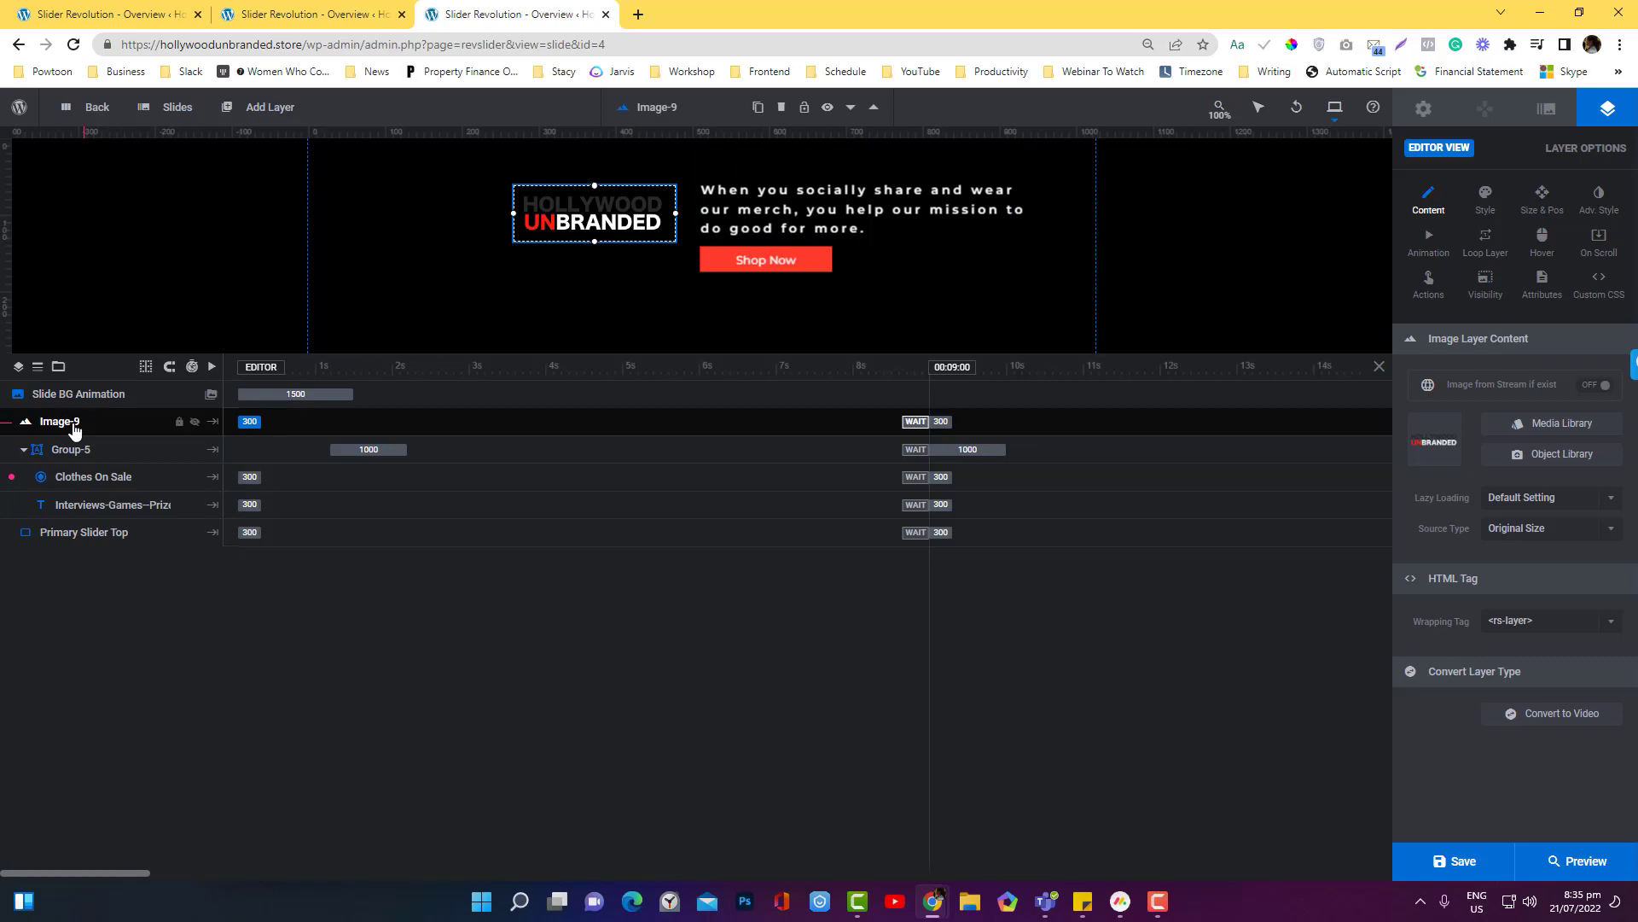
key(shift+Left)
key(shift+Left)
key(shift+Left)
key(shift+Left)
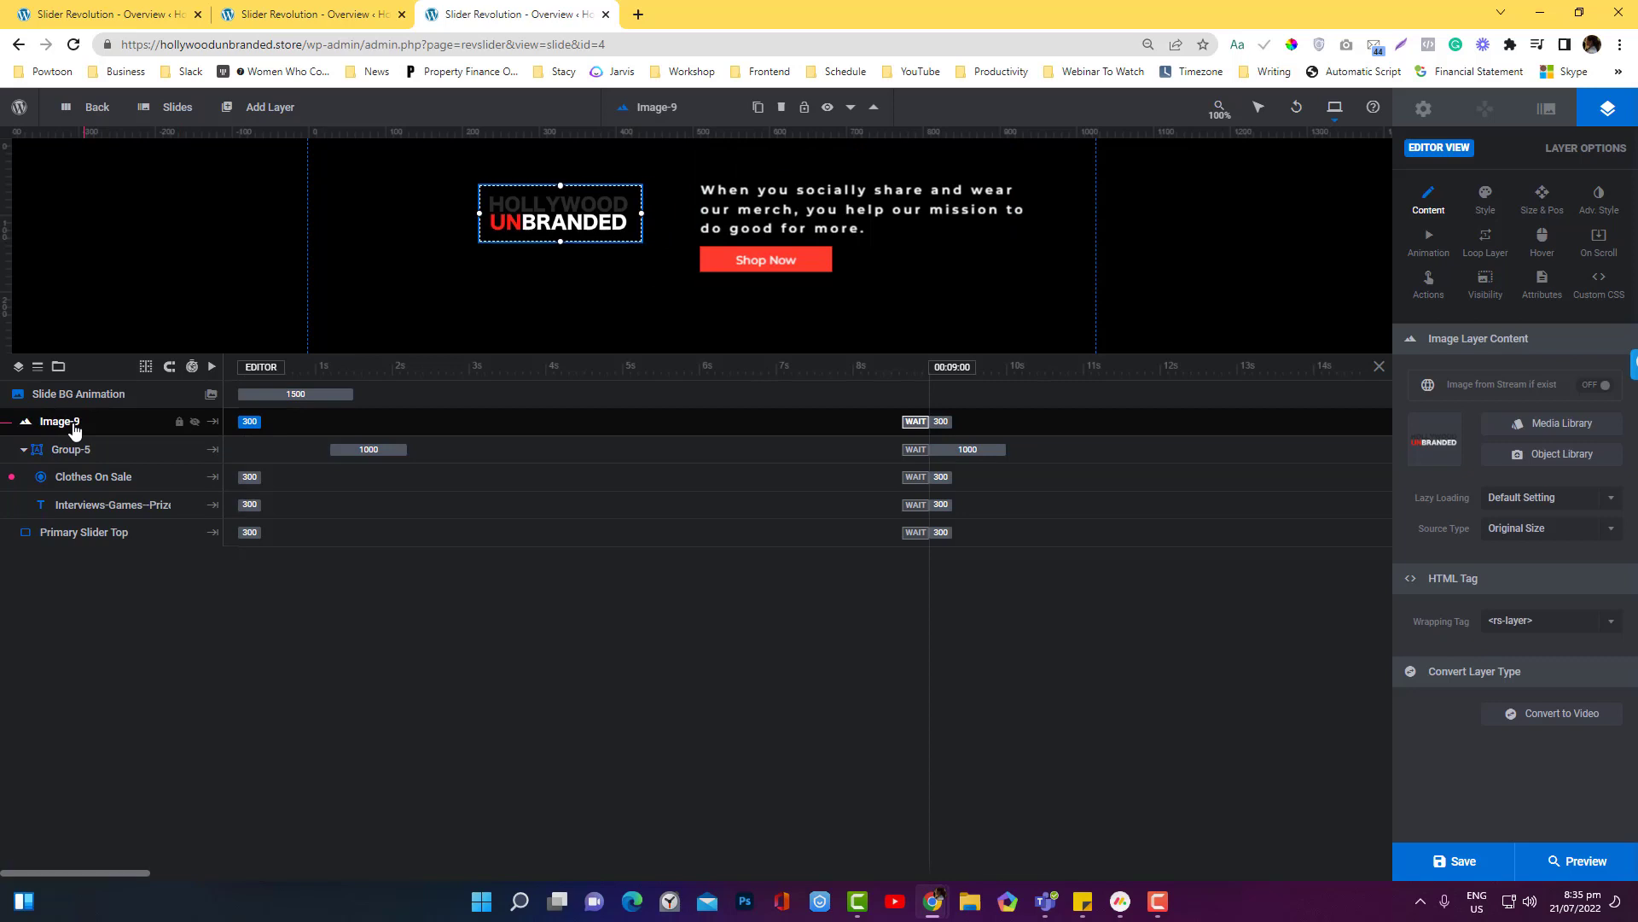
key(shift+Left)
key(shift+Left)
key(shift+Left)
key(shift+Left)
key(shift+Left)
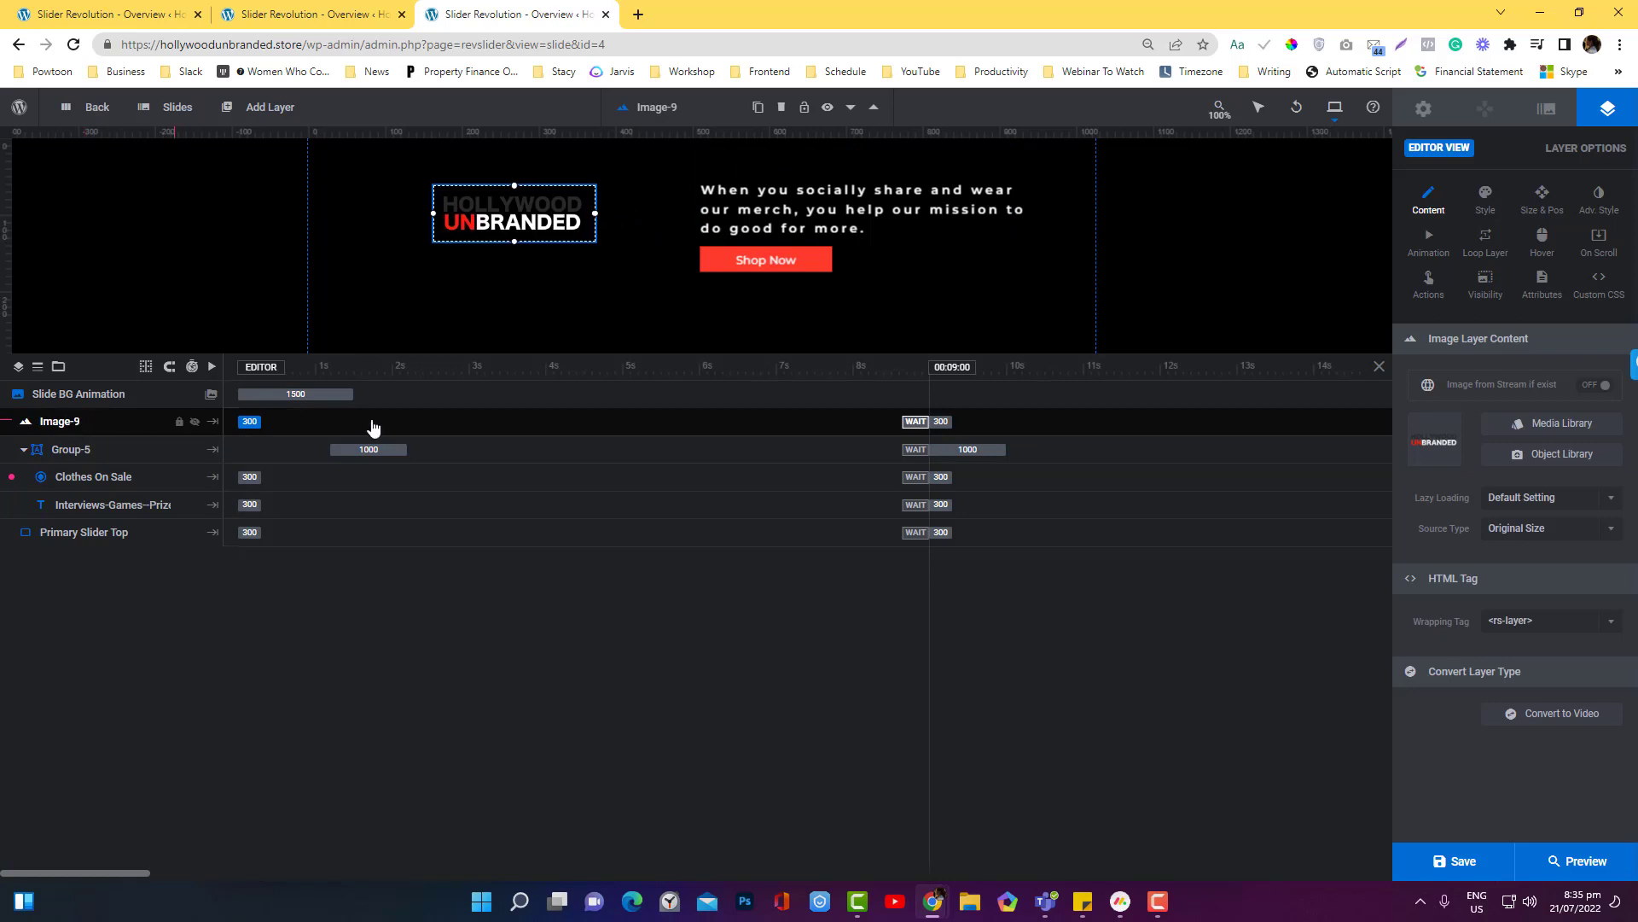
key(Up)
key(Up)
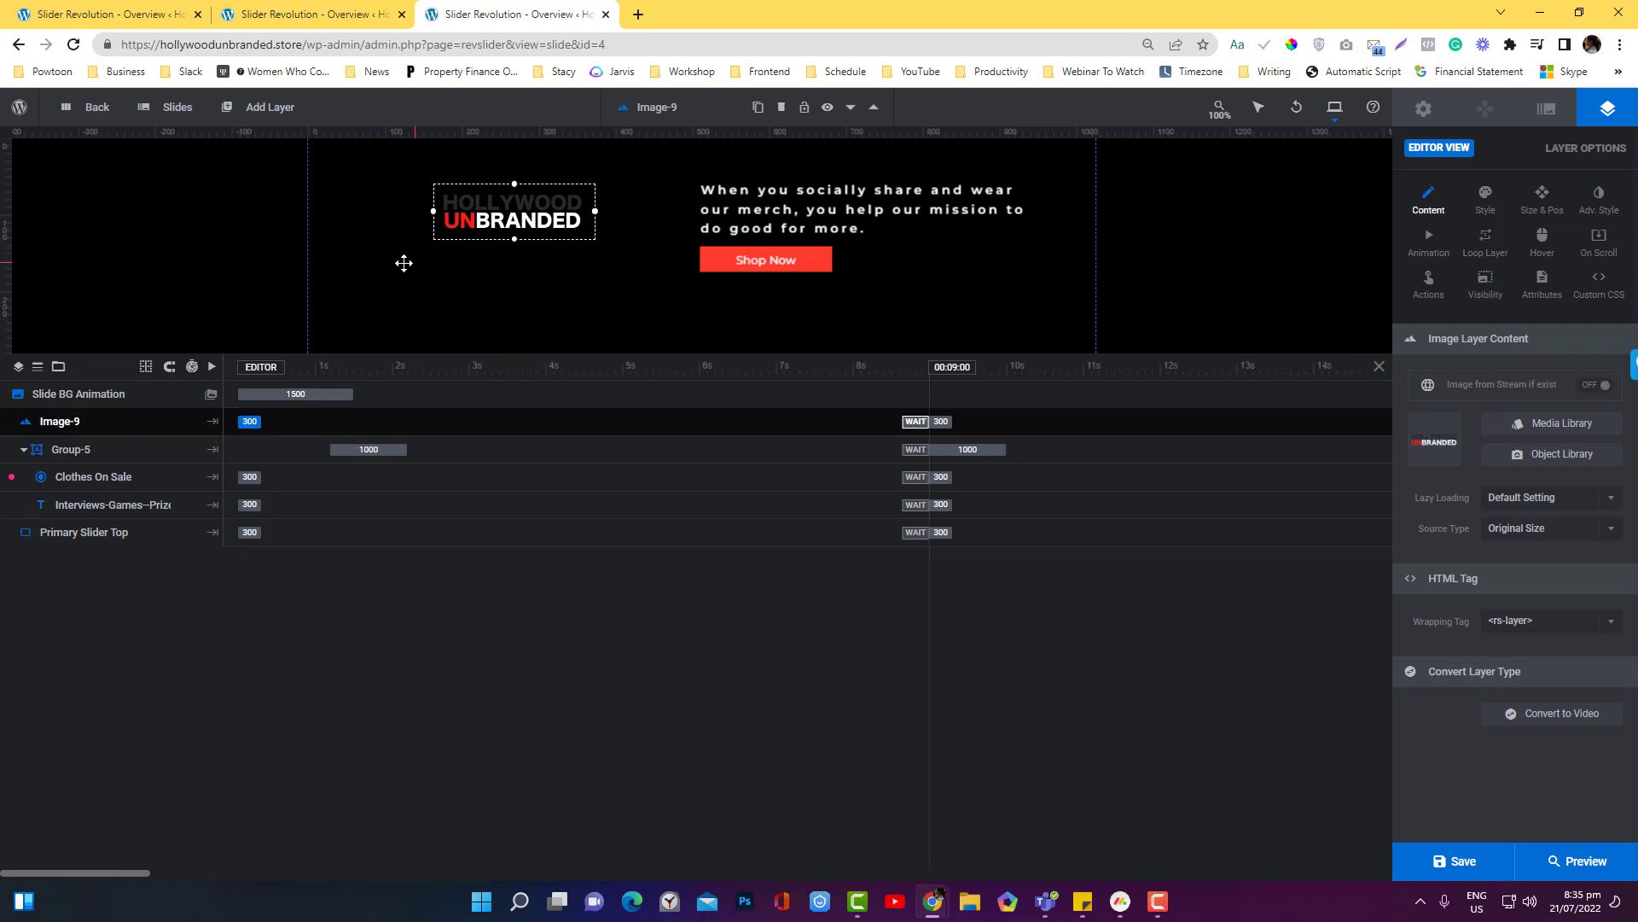
key(Up)
key(Up)
key(Up)
key(Up)
key(Up)
key(Up)
key(Right)
key(Right)
key(Right)
key(Right)
key(Right)
key(Right)
key(Right)
key(Right)
key(Right)
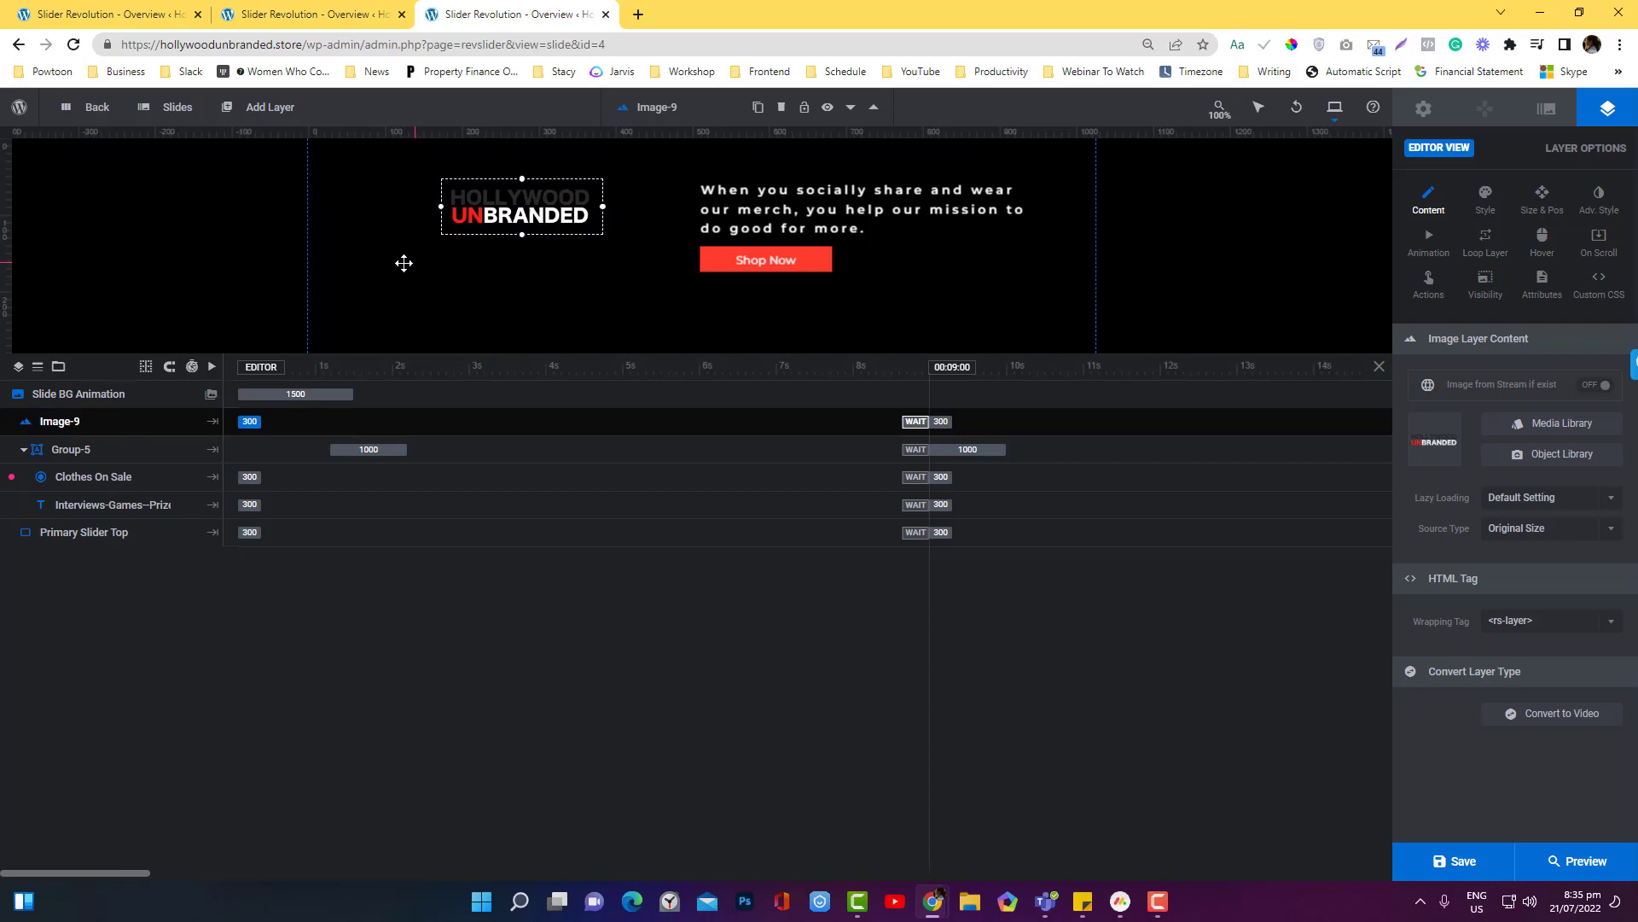
Lower the Shop Now button slightly and widen the Group-5 box a little.
click(109, 480)
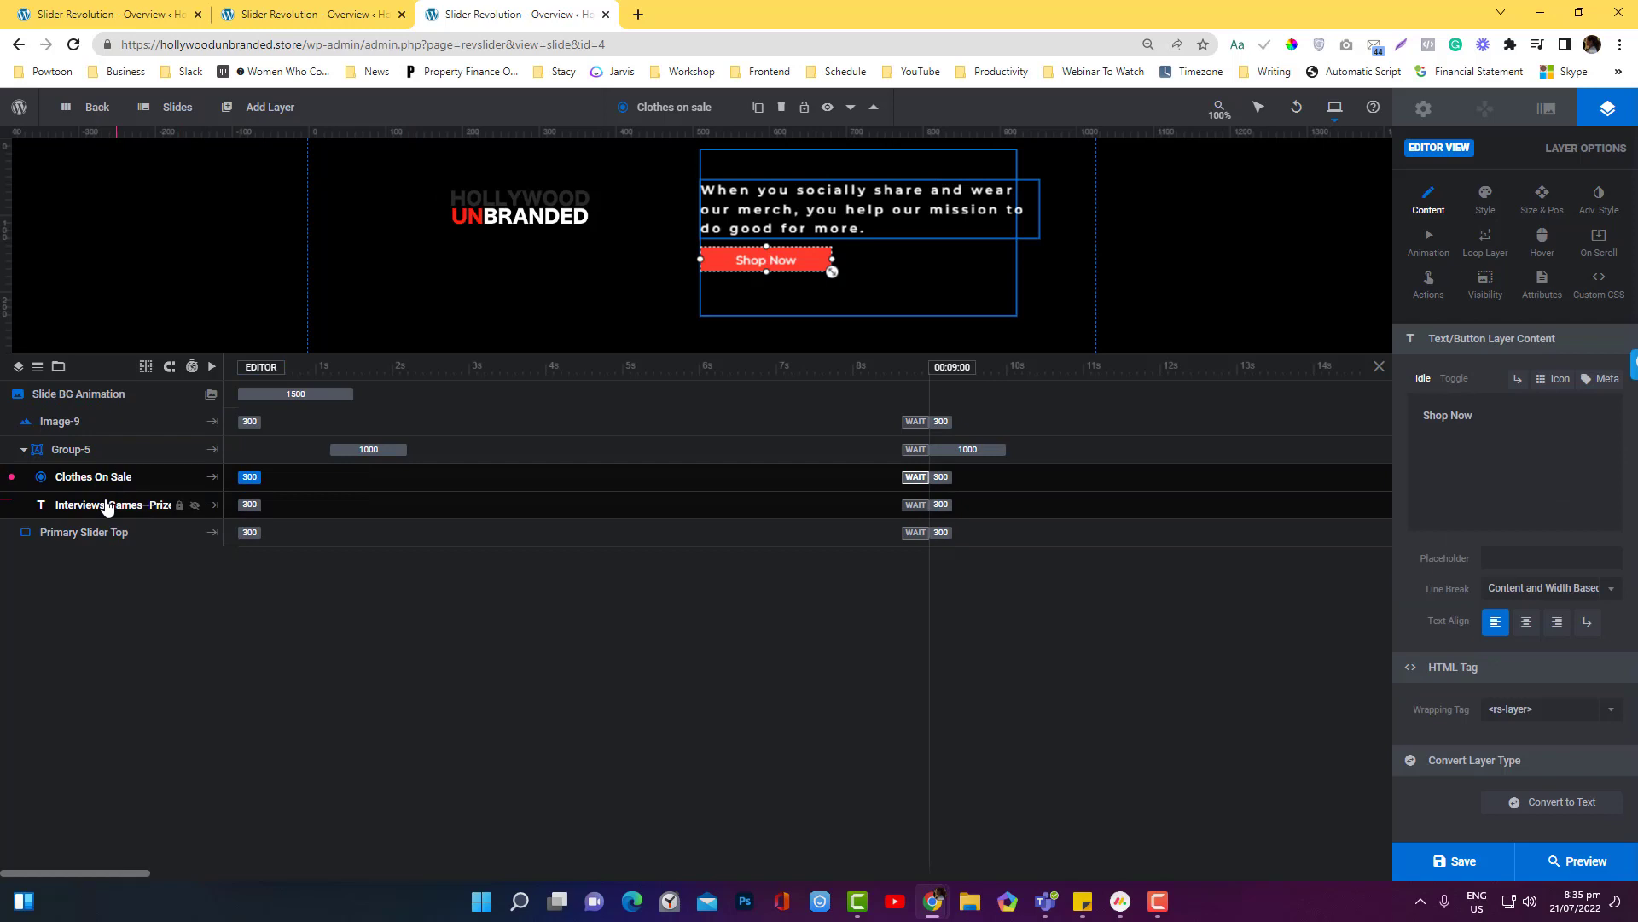
click(106, 506)
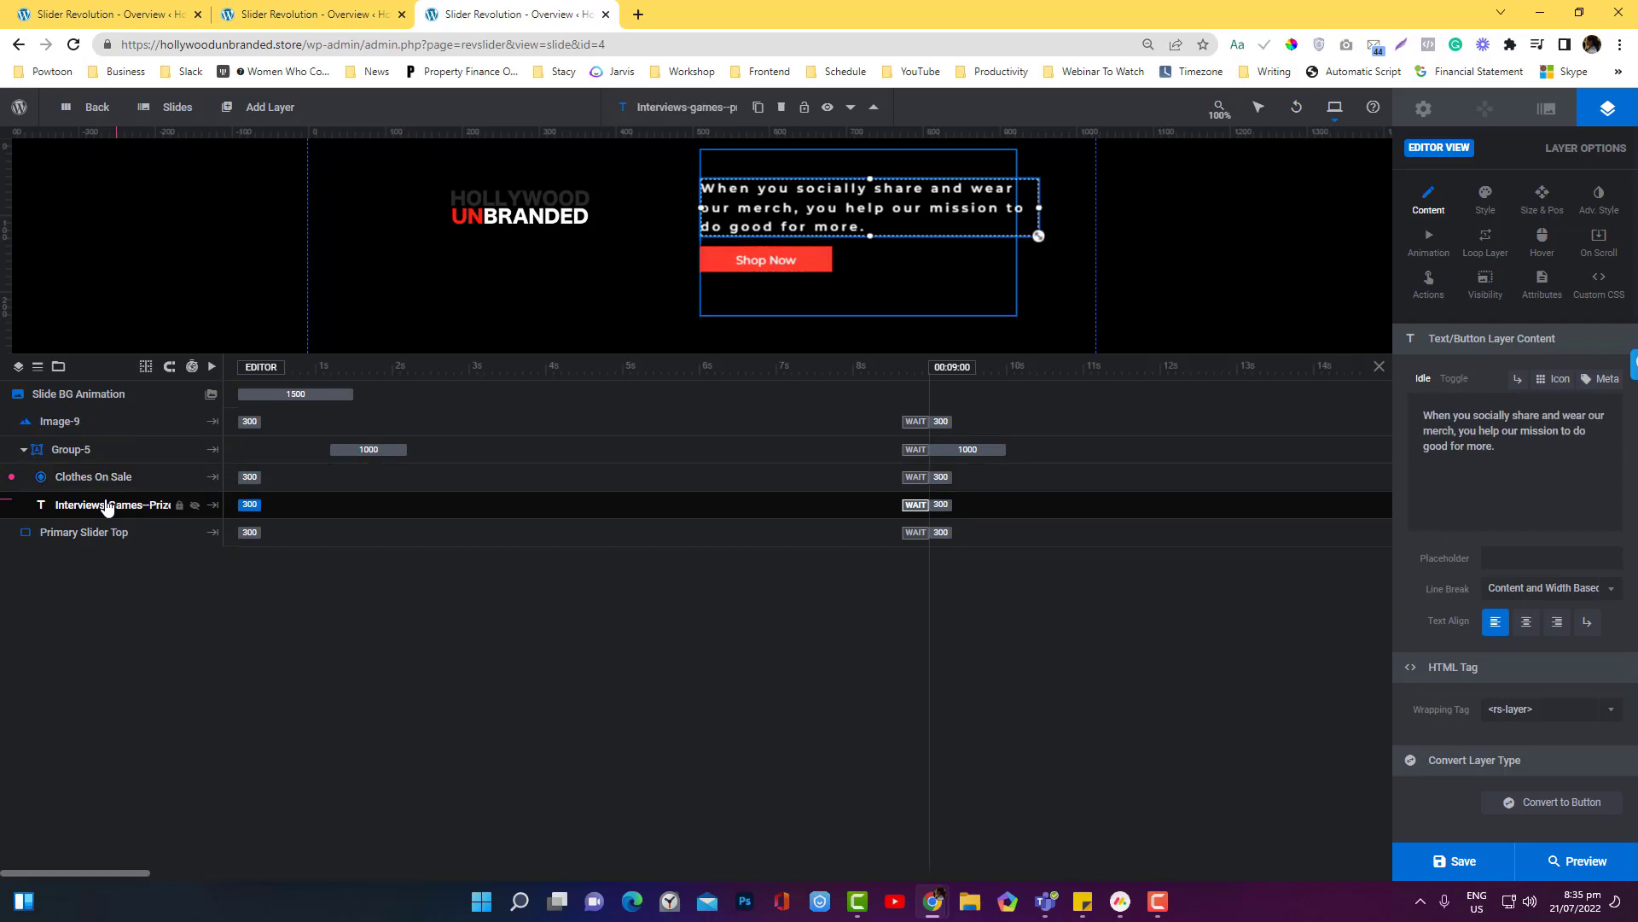
click(103, 480)
key(Down)
key(Down)
key(Down)
key(Down)
key(Down)
key(Down)
key(Down)
key(Down)
key(Down)
key(Down)
key(Down)
key(Down)
key(Down)
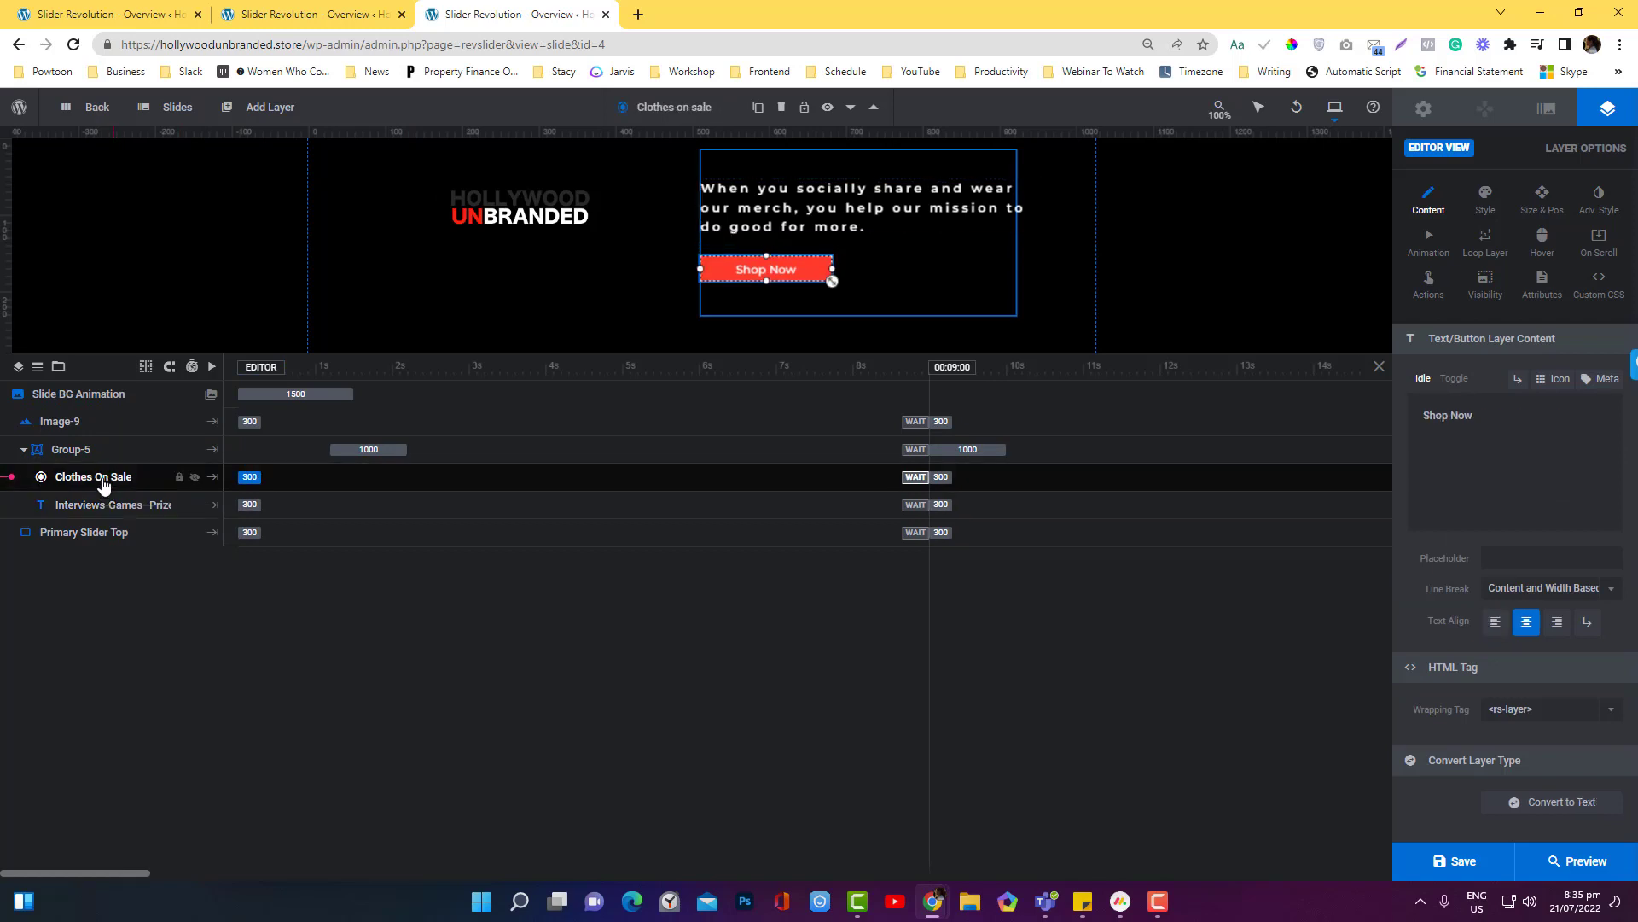
click(970, 267)
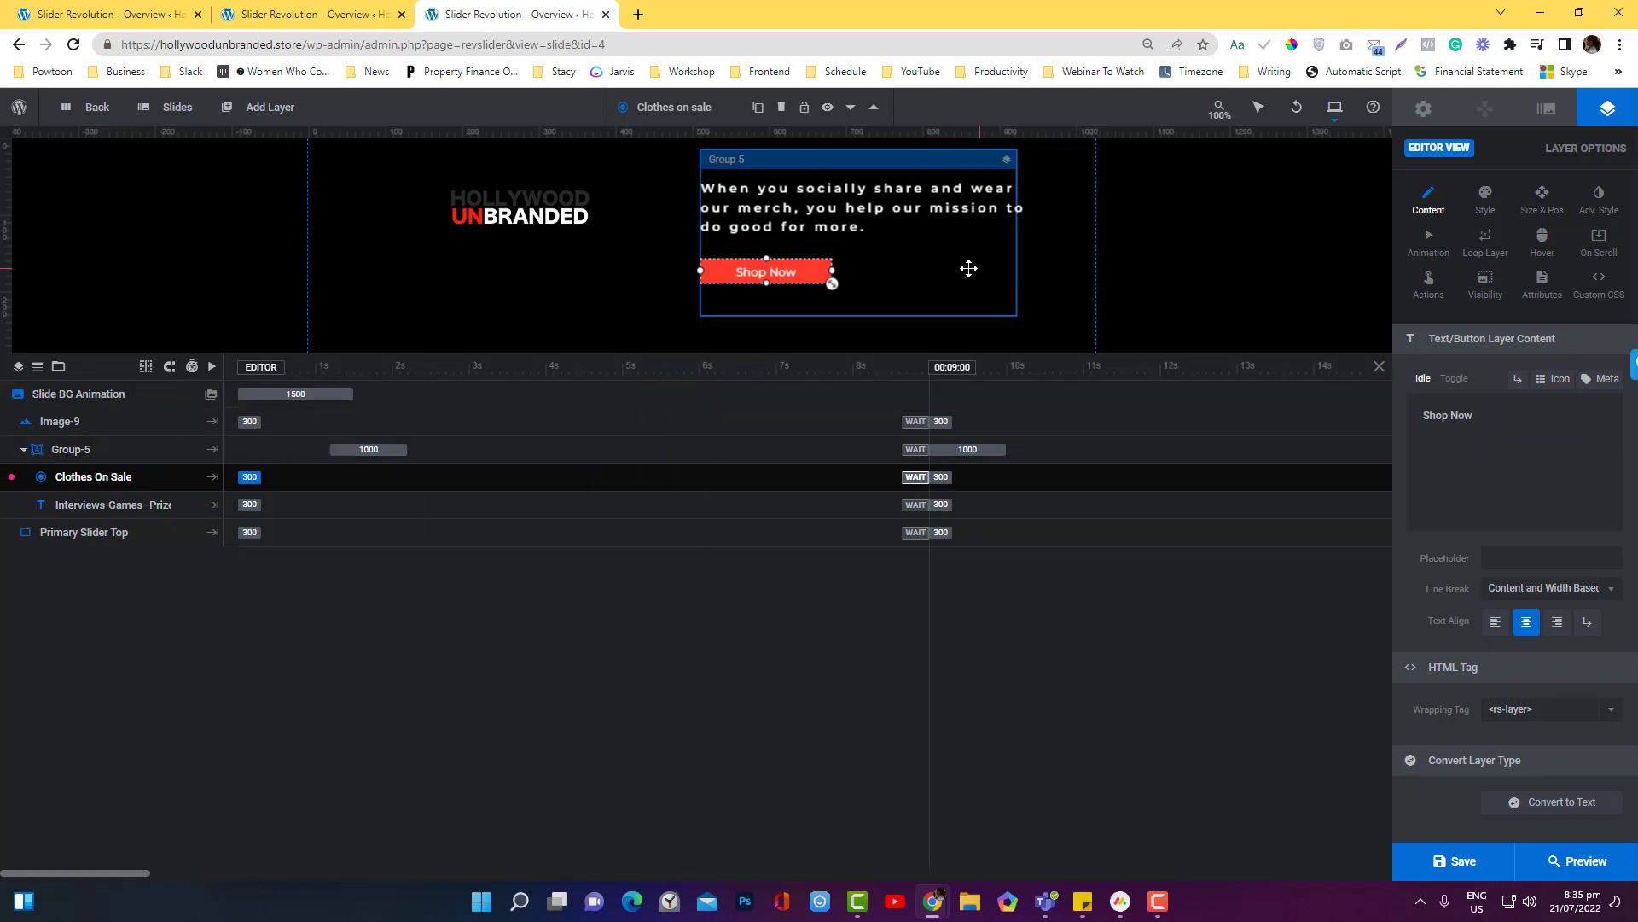
drag(1016, 234, 1035, 233)
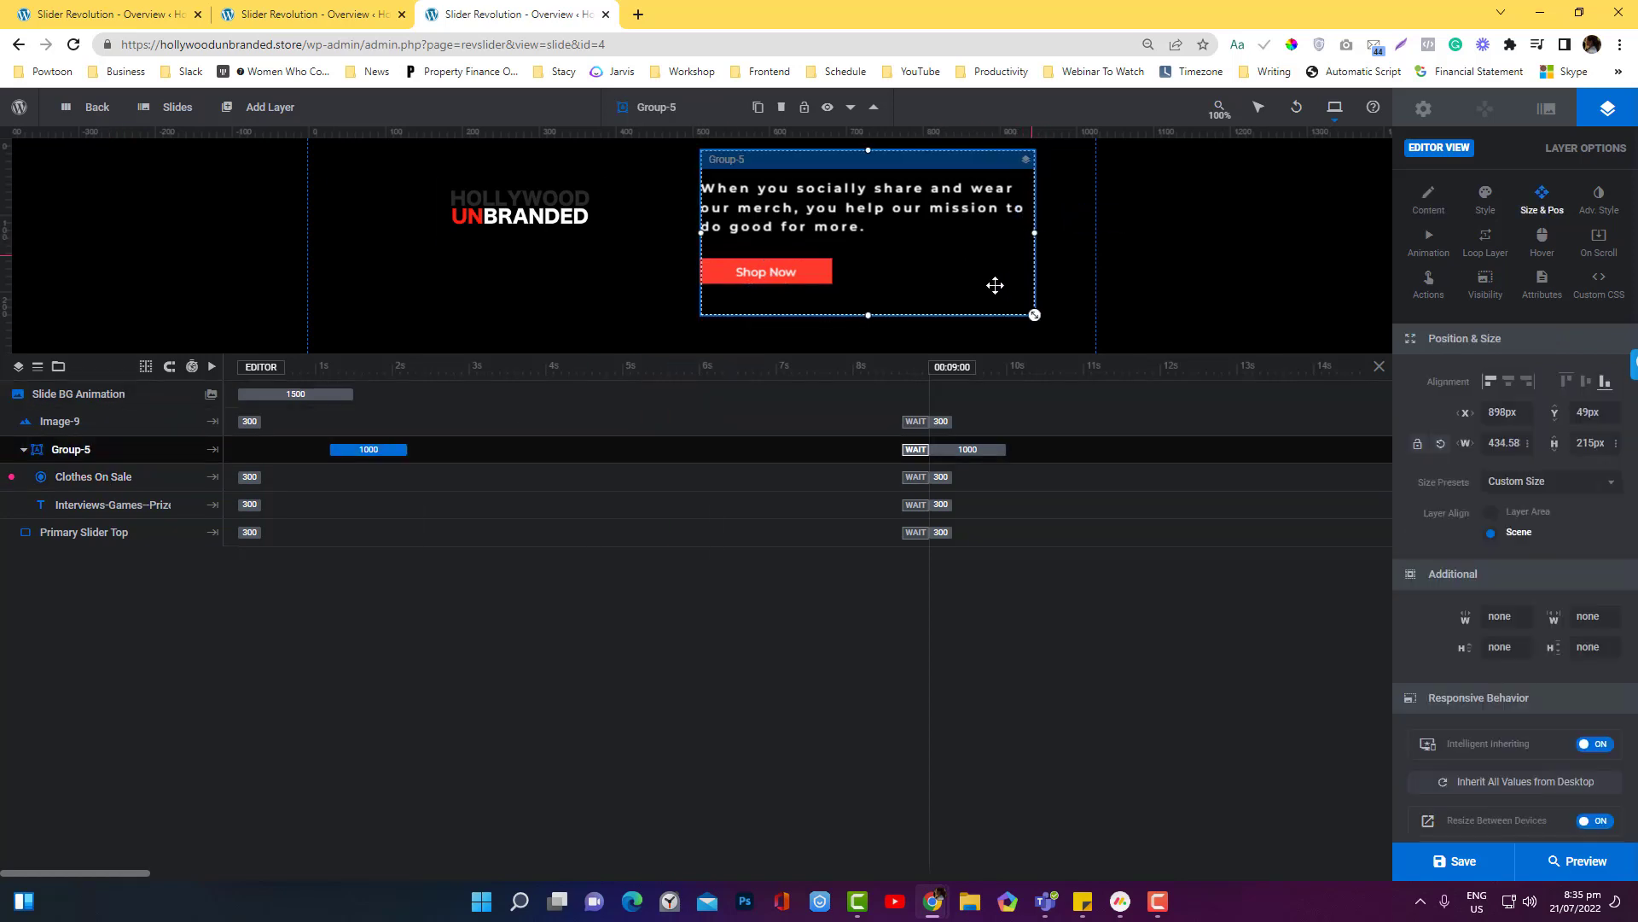
Save the slide and switch the canvas to the Tablet layout.
click(1464, 860)
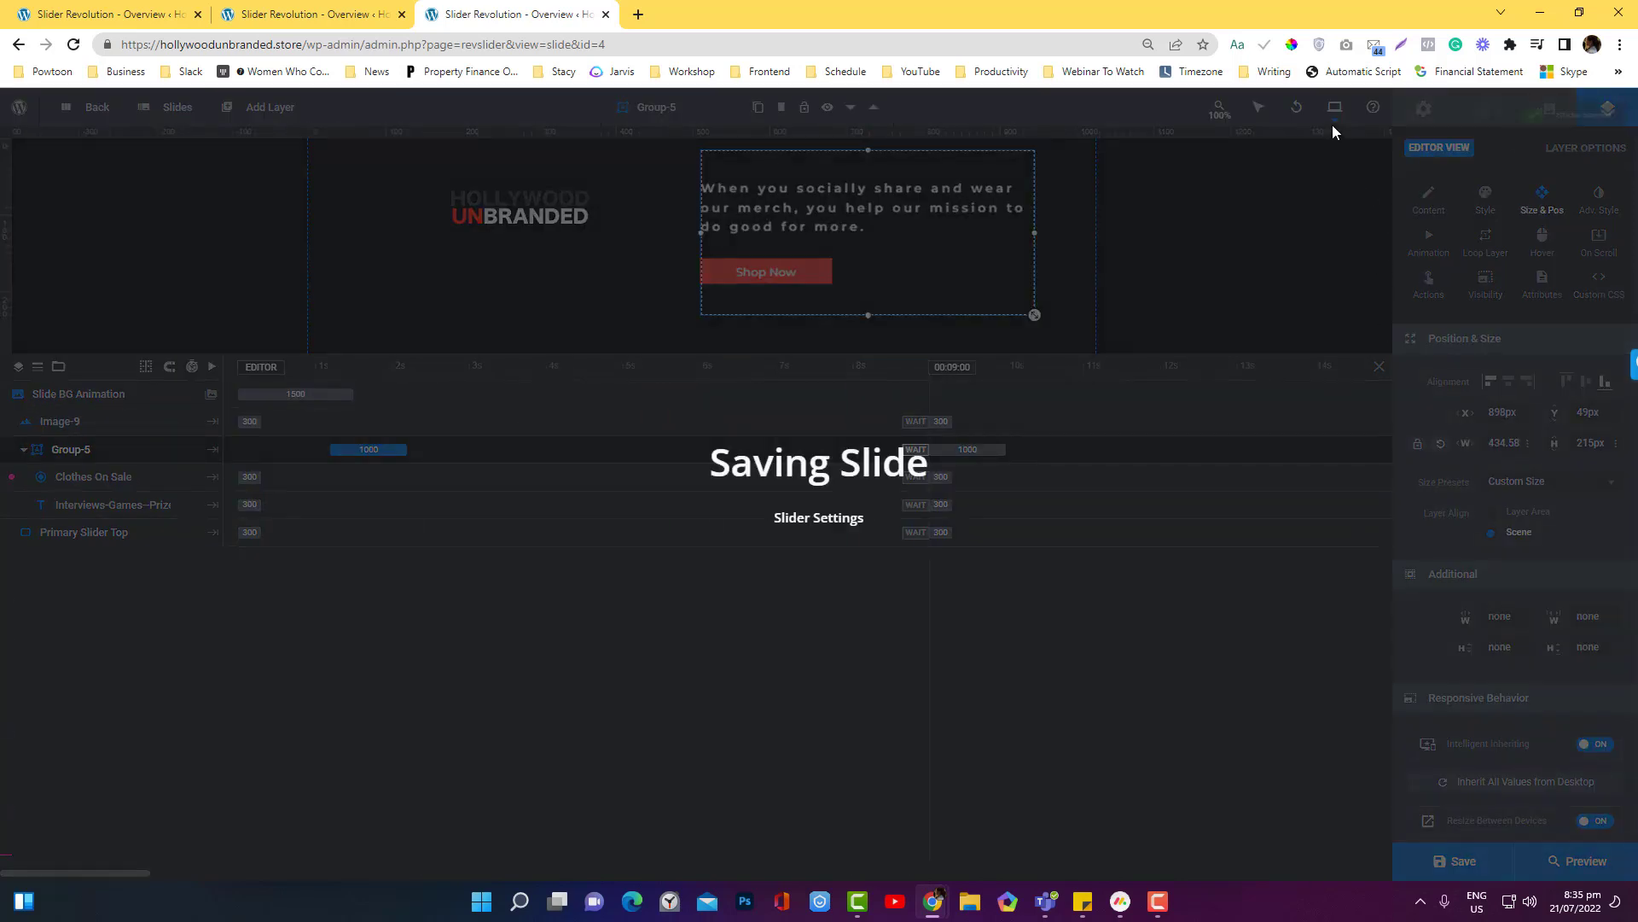
mouse_move(1332, 120)
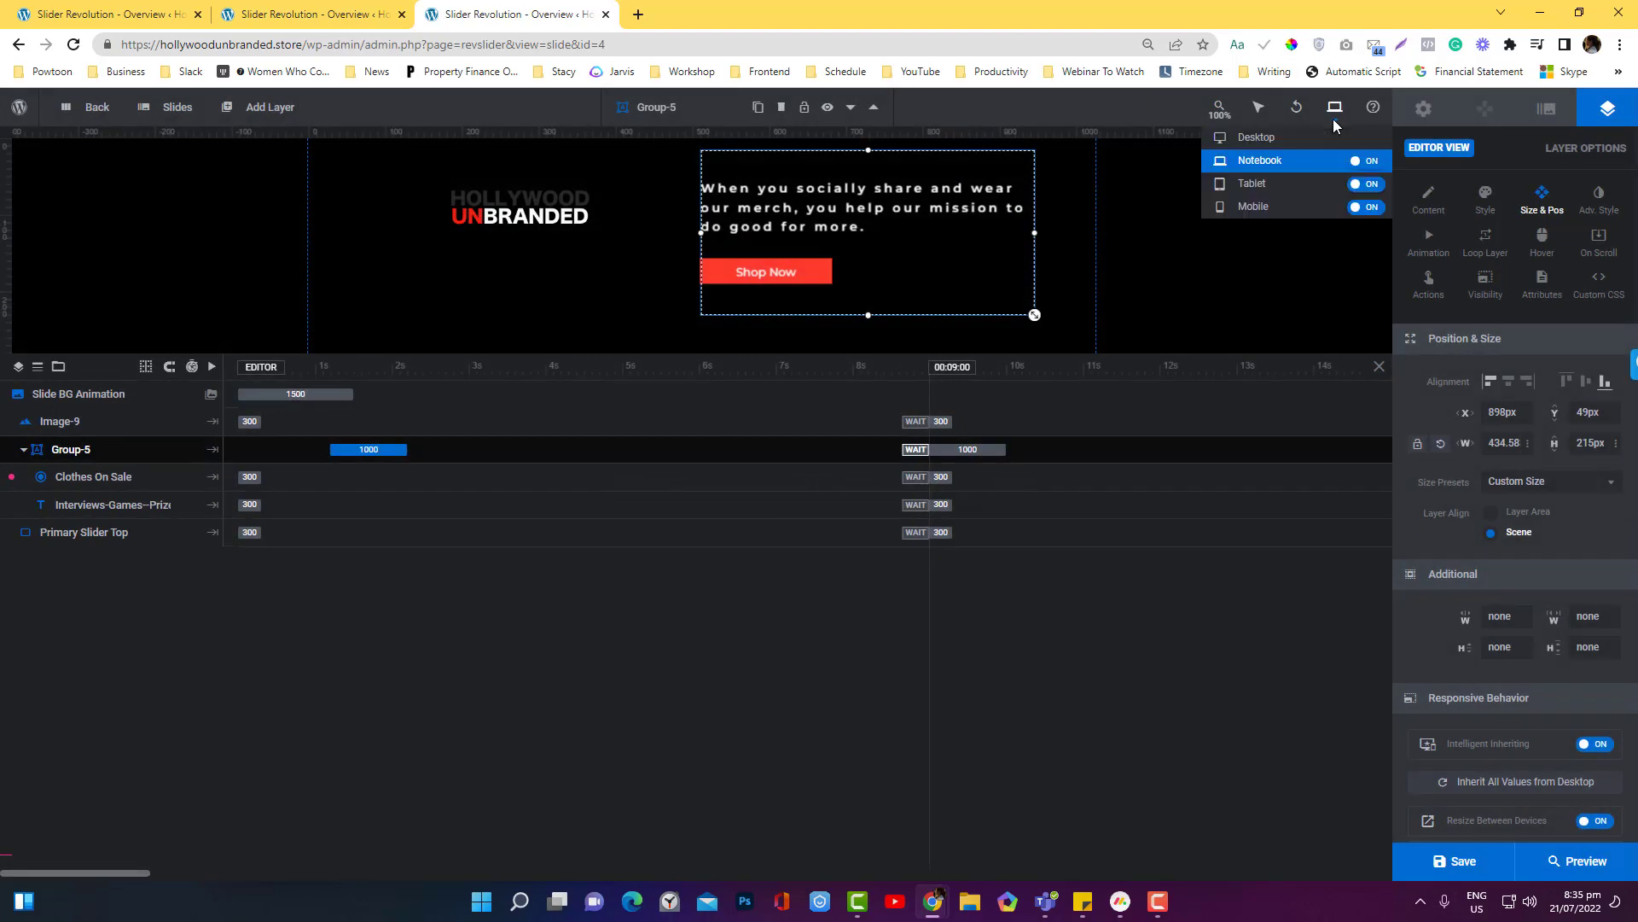
click(1298, 185)
Try nudging the tagline text and Shop Now button right, then back left.
click(705, 222)
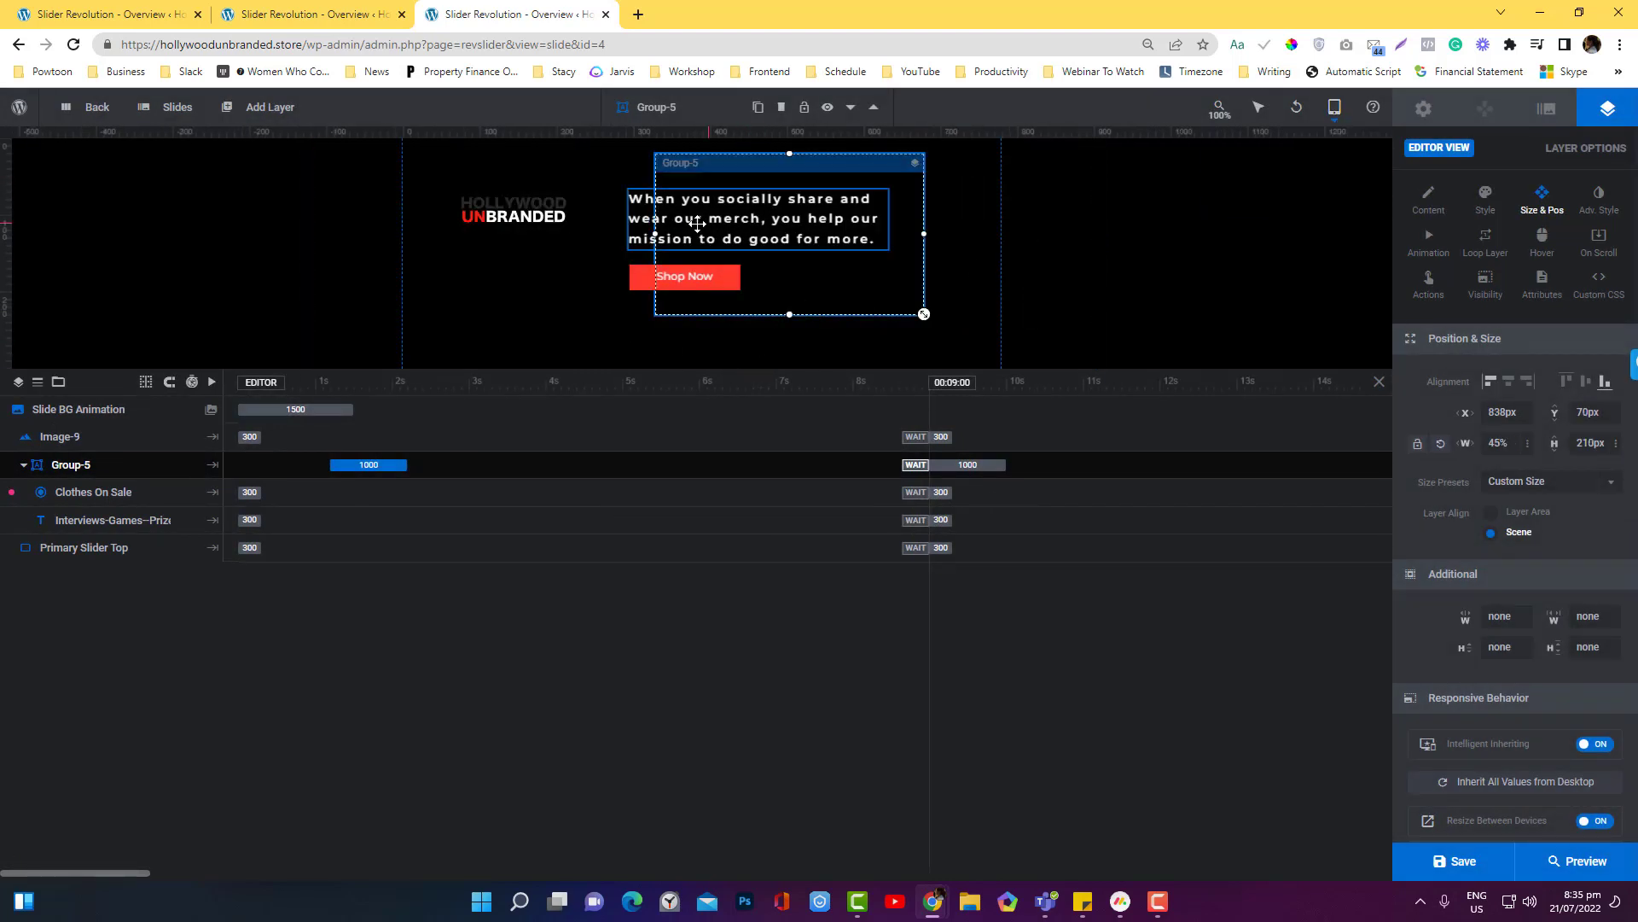
key(Right)
key(Right)
key(Right)
key(Right)
key(Right)
key(Right)
key(Right)
key(Right)
key(Right)
key(Right)
key(Right)
key(Right)
key(Right)
key(Right)
key(Right)
key(Right)
key(Right)
key(Right)
key(Right)
key(Right)
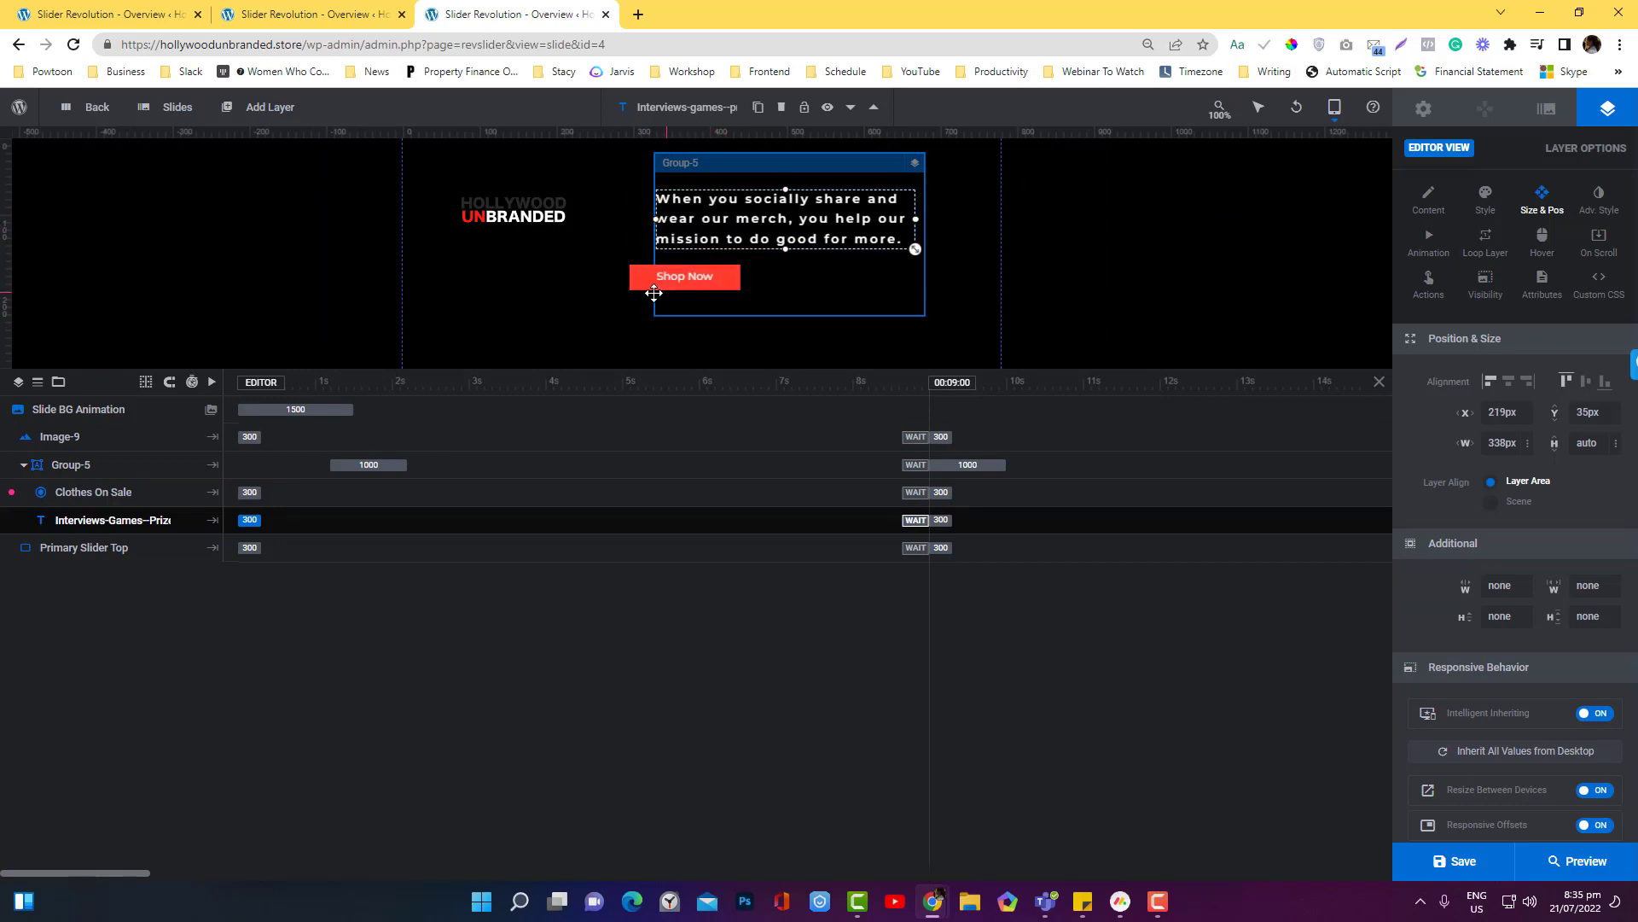
key(Right)
key(Right)
key(Right)
key(Right)
key(Right)
key(Right)
key(Right)
key(Right)
key(Right)
key(Right)
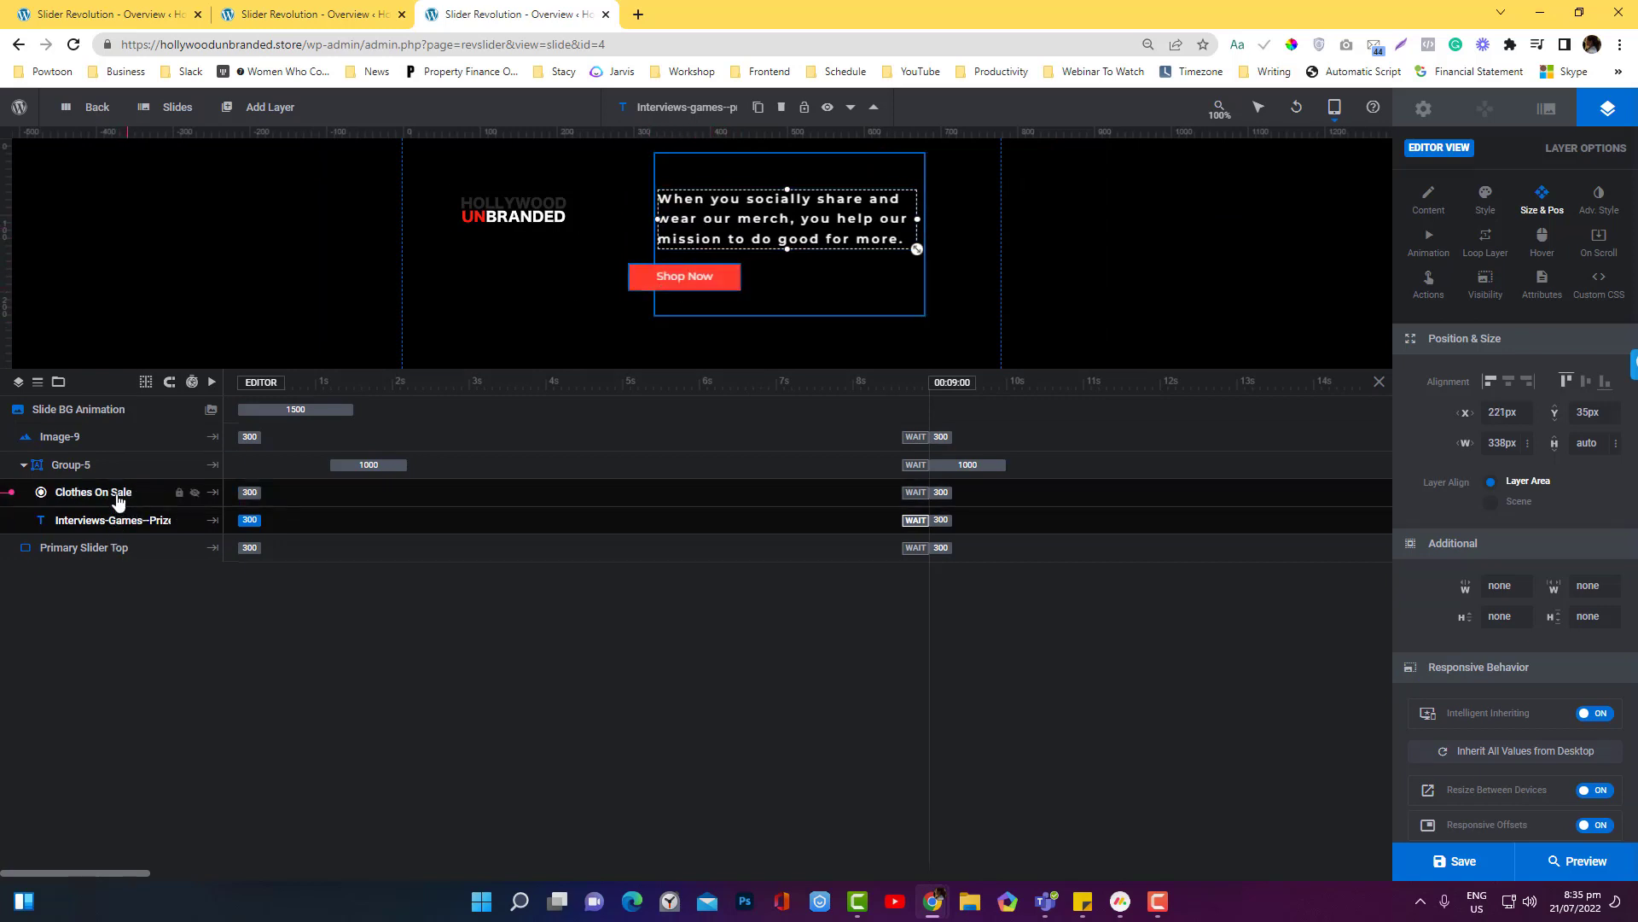
key(Left)
key(Left)
key(Left)
key(Left)
key(Left)
key(Left)
key(Left)
key(Left)
key(Left)
key(Left)
key(Left)
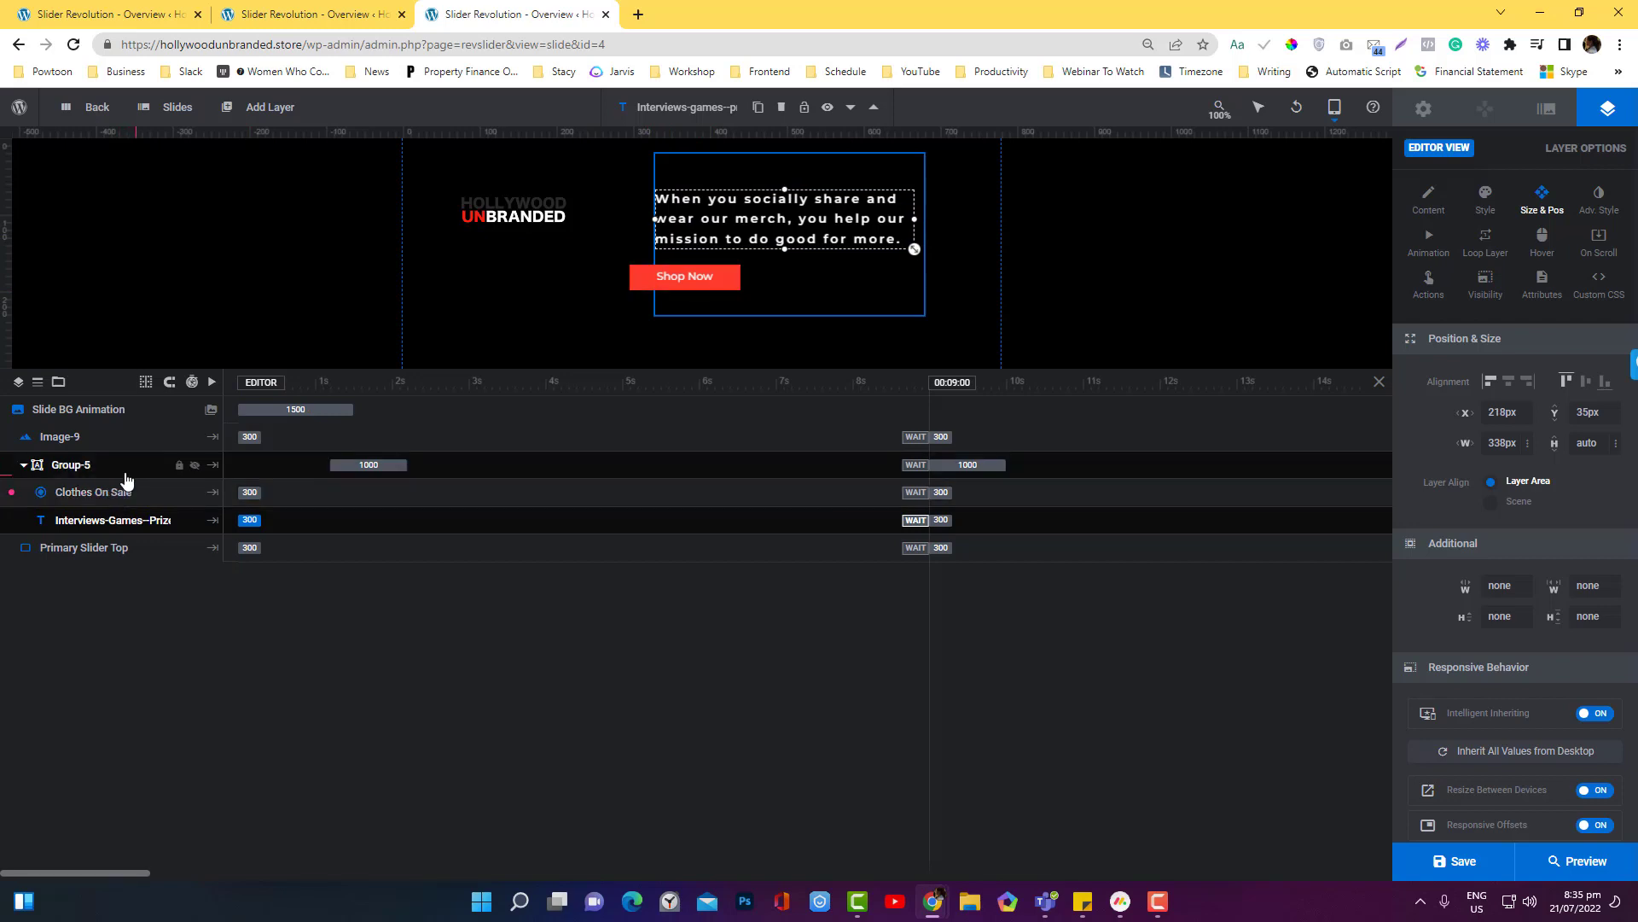
click(100, 493)
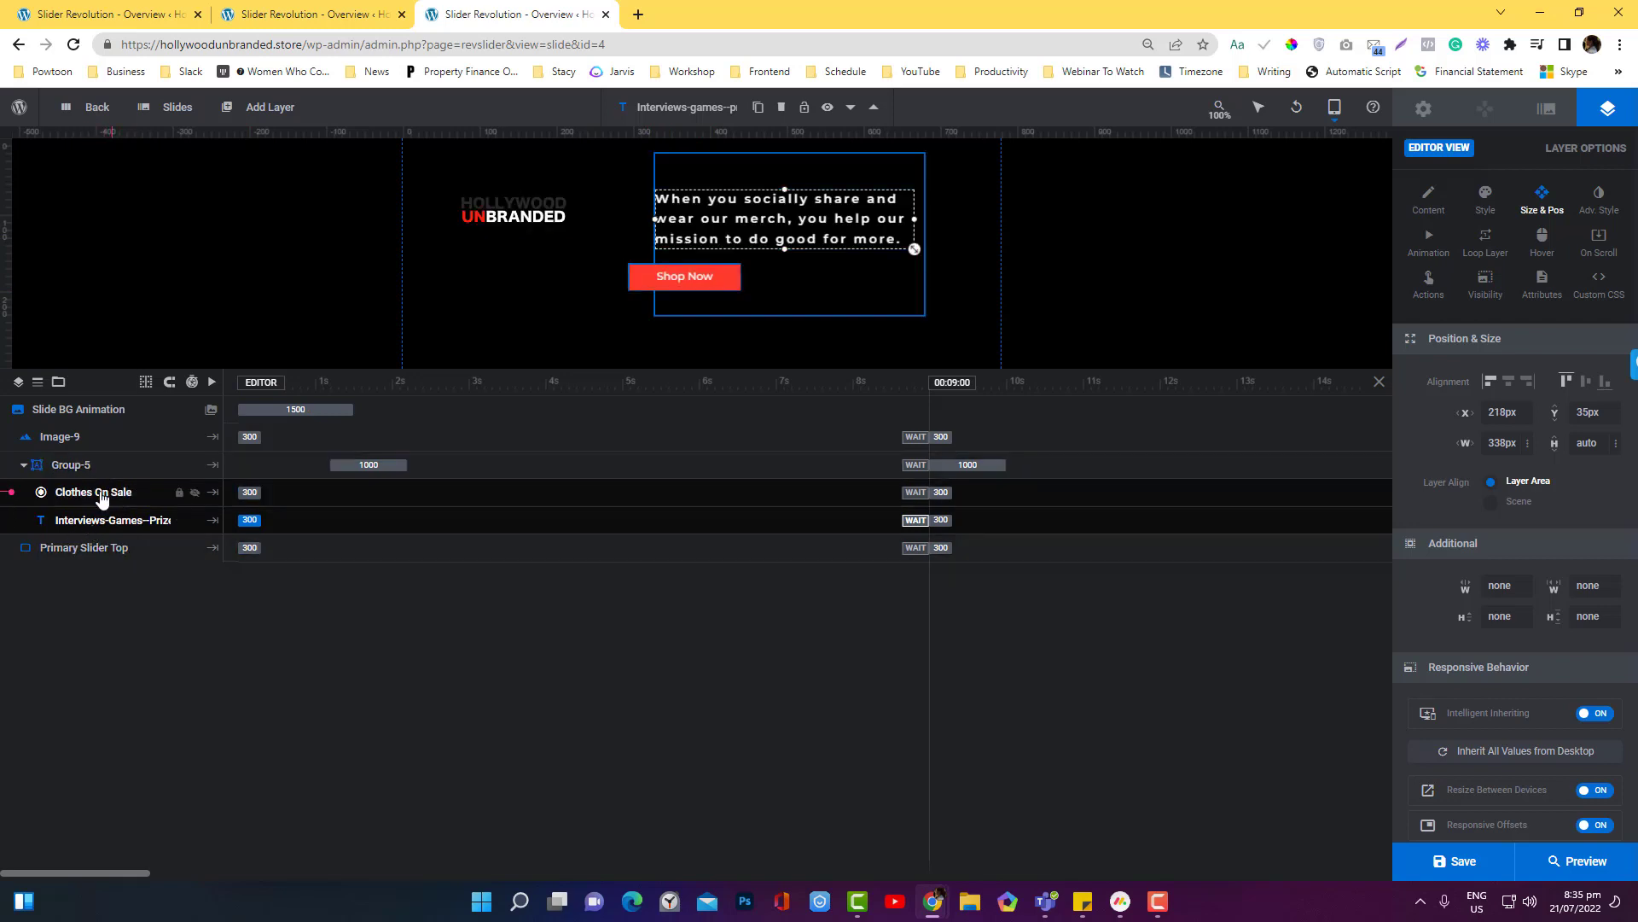
key(Right)
key(Right)
key(Right)
key(Right)
key(Right)
key(Right)
key(Right)
key(Right)
key(Right)
key(Right)
key(Right)
key(Right)
key(Right)
key(Right)
key(Right)
key(Right)
key(Right)
key(Right)
key(Right)
key(Right)
key(Right)
key(Right)
key(Right)
key(Right)
key(Right)
key(Right)
key(Right)
key(Right)
key(Right)
key(Right)
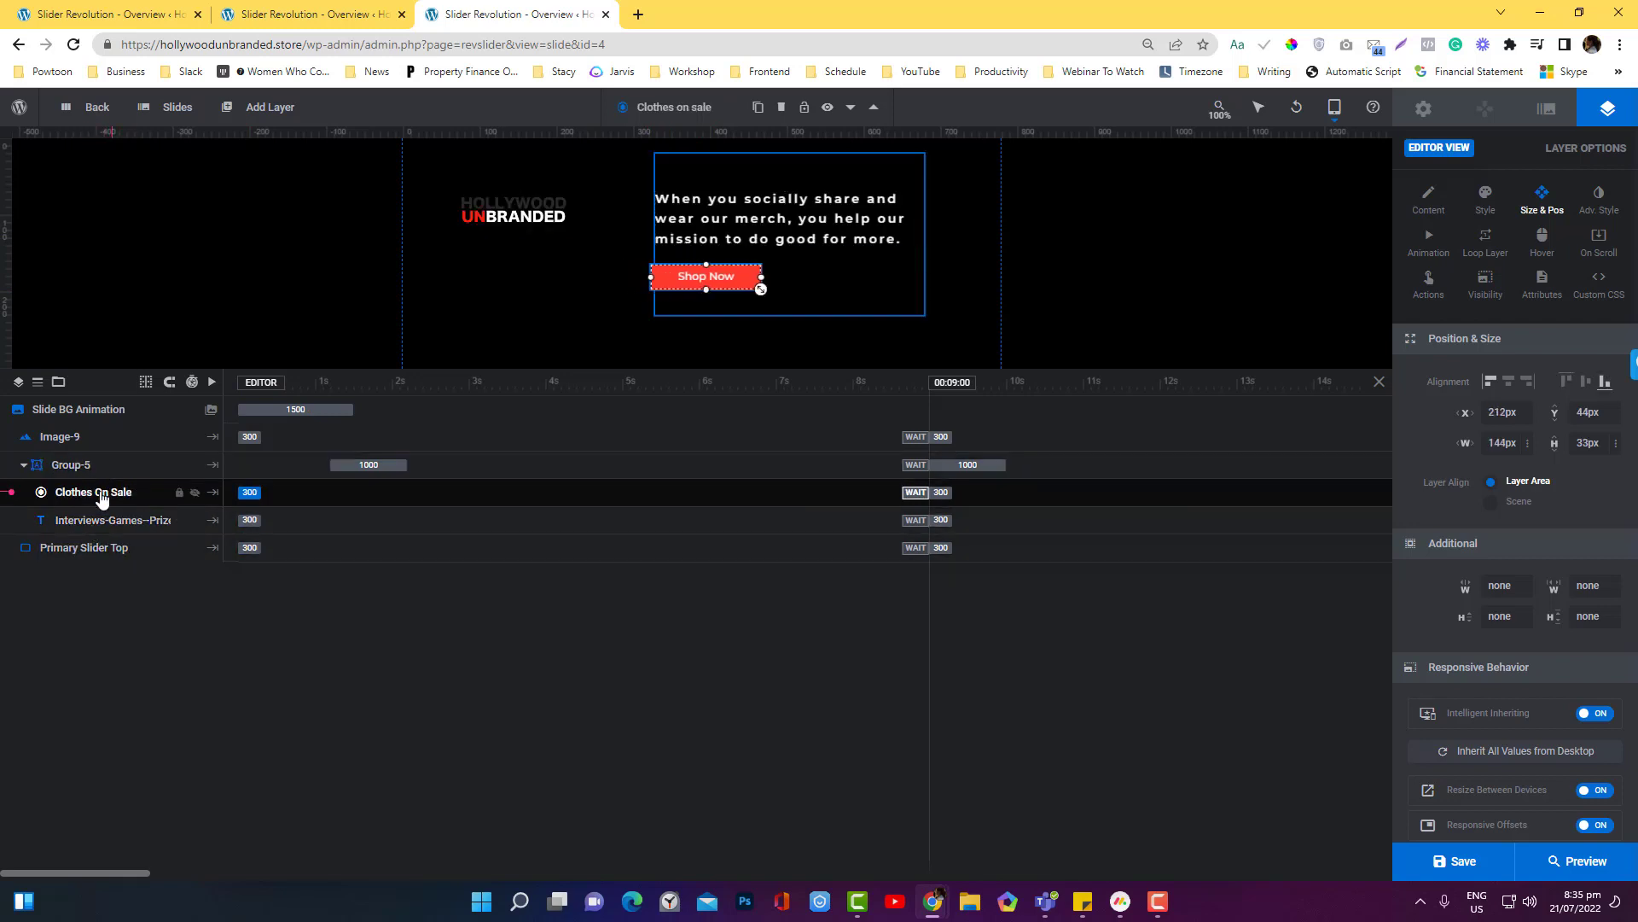
key(Left)
key(Left)
key(Left)
key(Left)
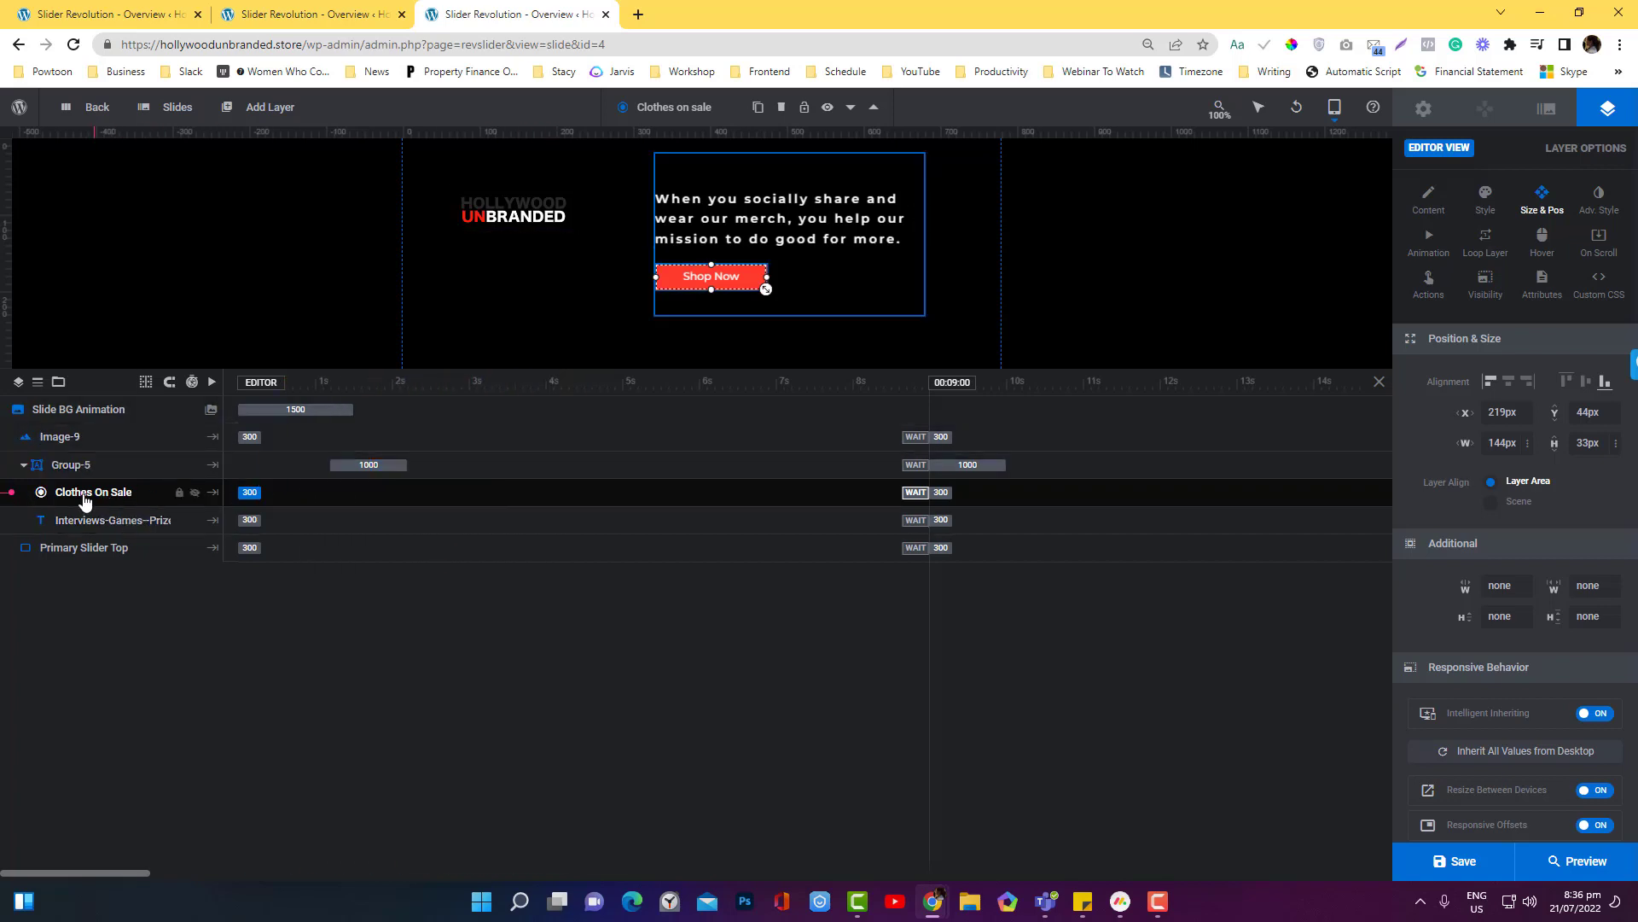
Move Group-5 left and down, and drag the logo up to centre it above the group.
mouse_move(794, 198)
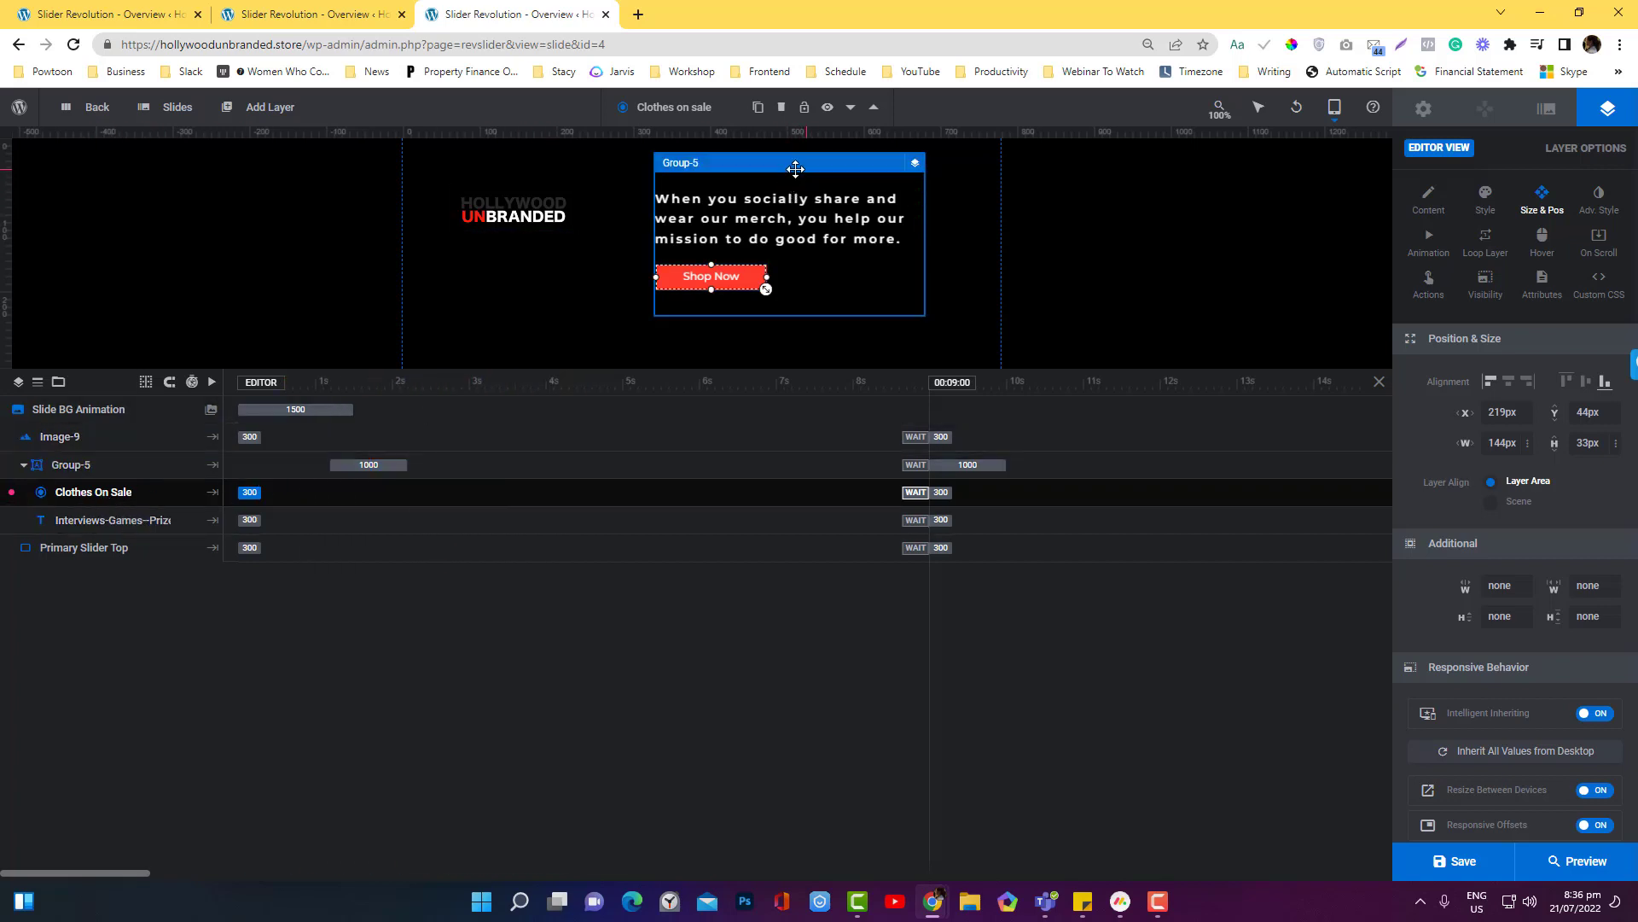
drag(796, 169, 718, 231)
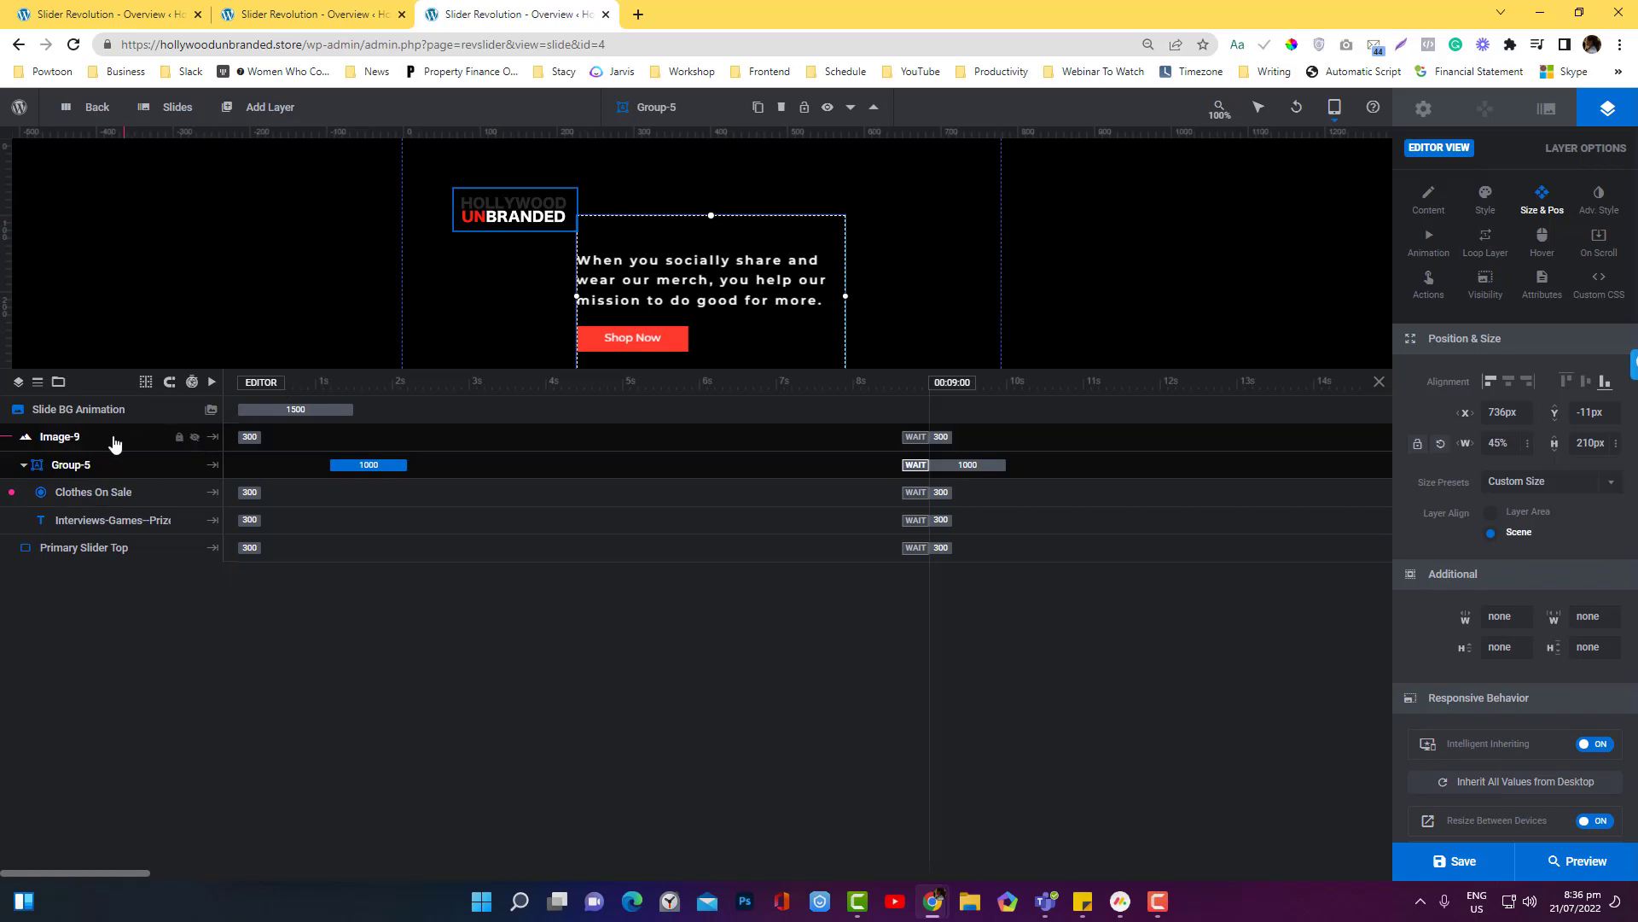
click(114, 442)
drag(514, 218, 697, 199)
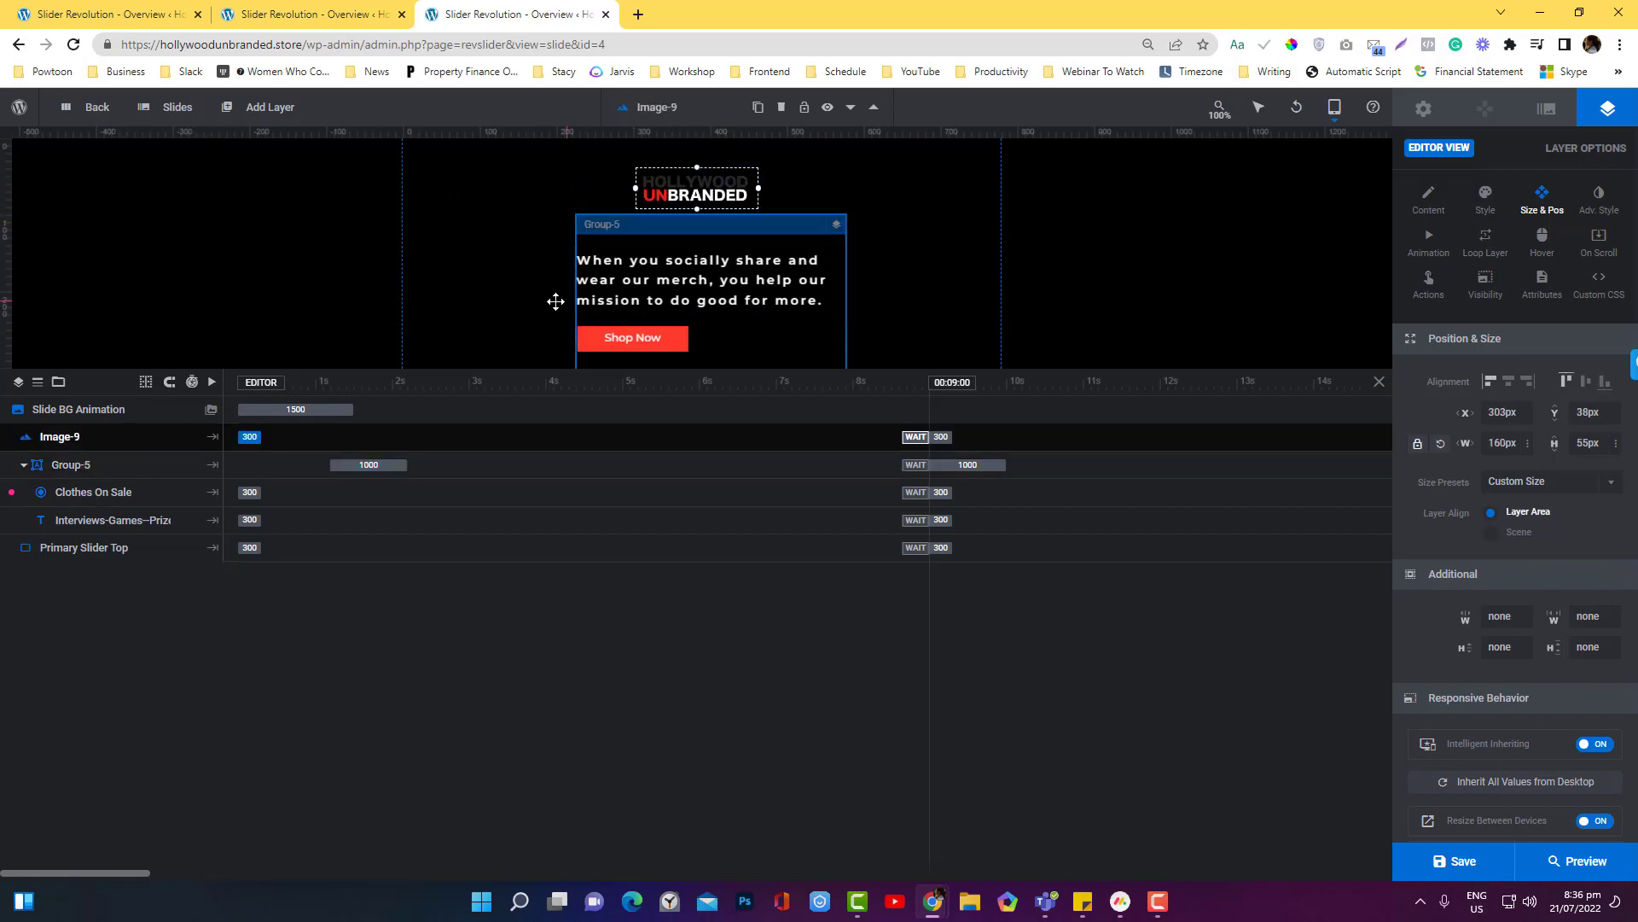
Left-align the tagline text and drag it back inside Group-5.
click(98, 469)
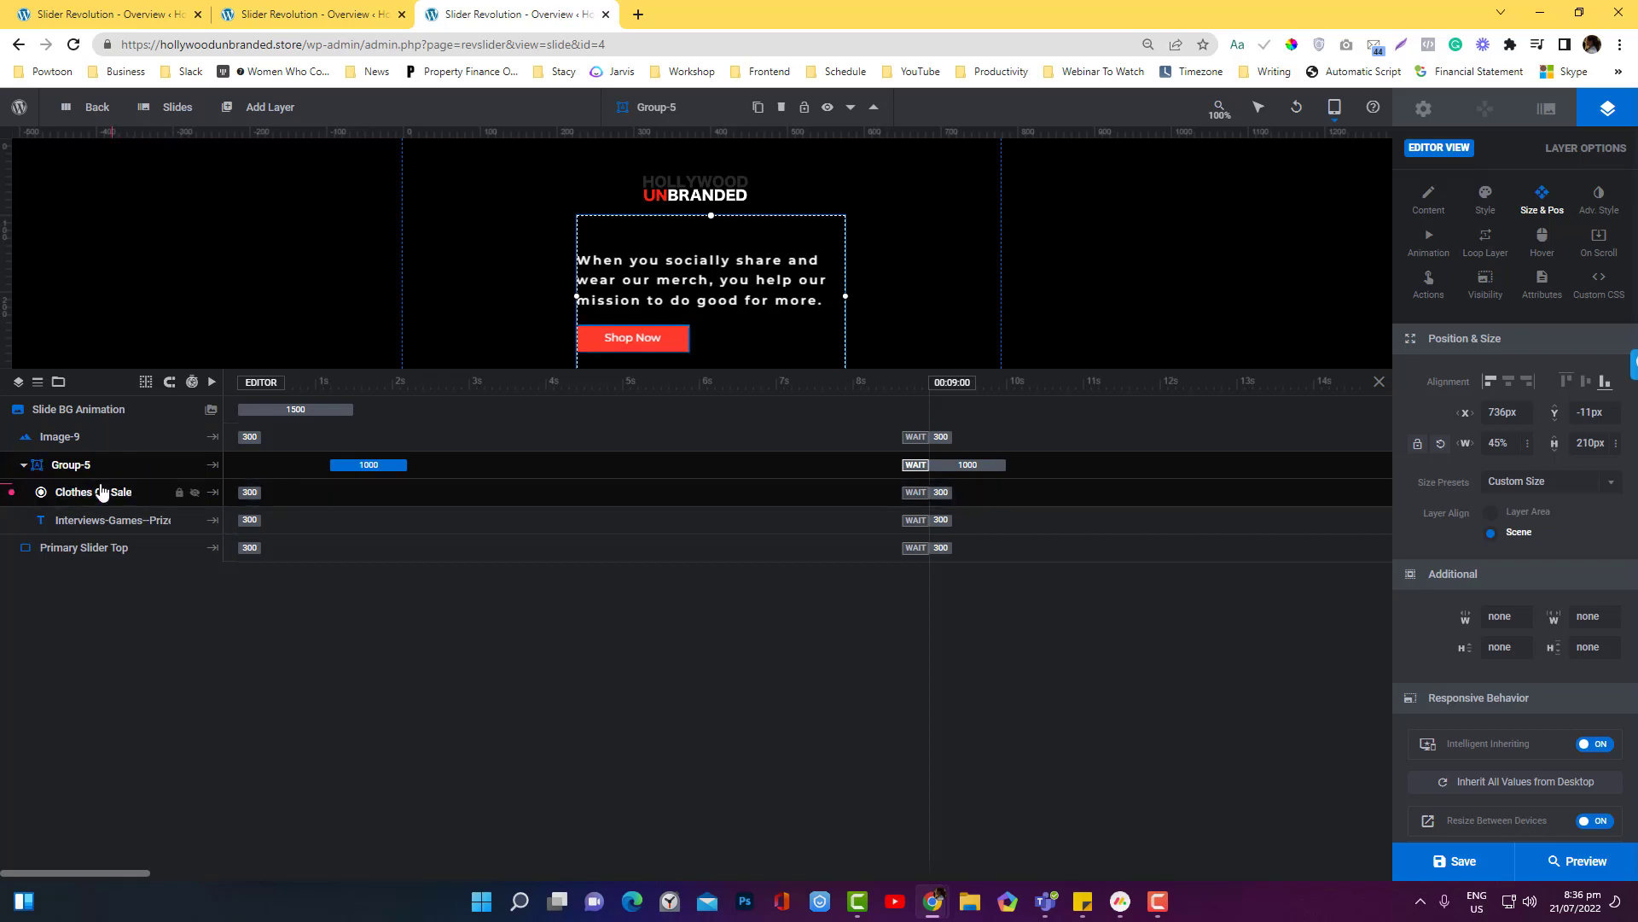
click(101, 493)
click(99, 521)
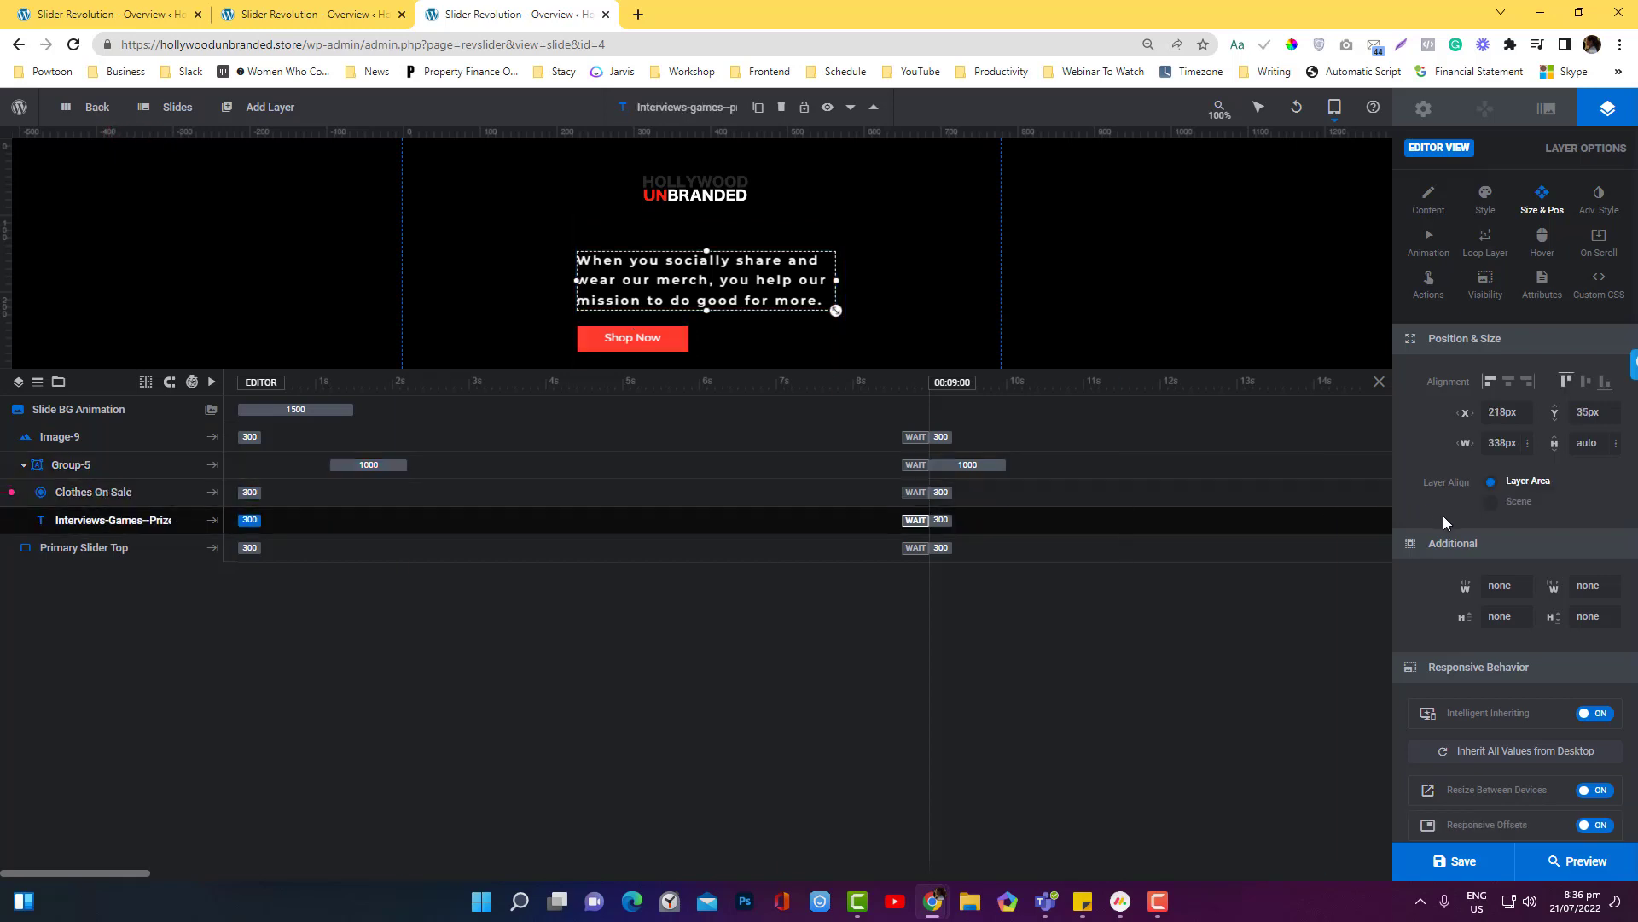
click(1494, 385)
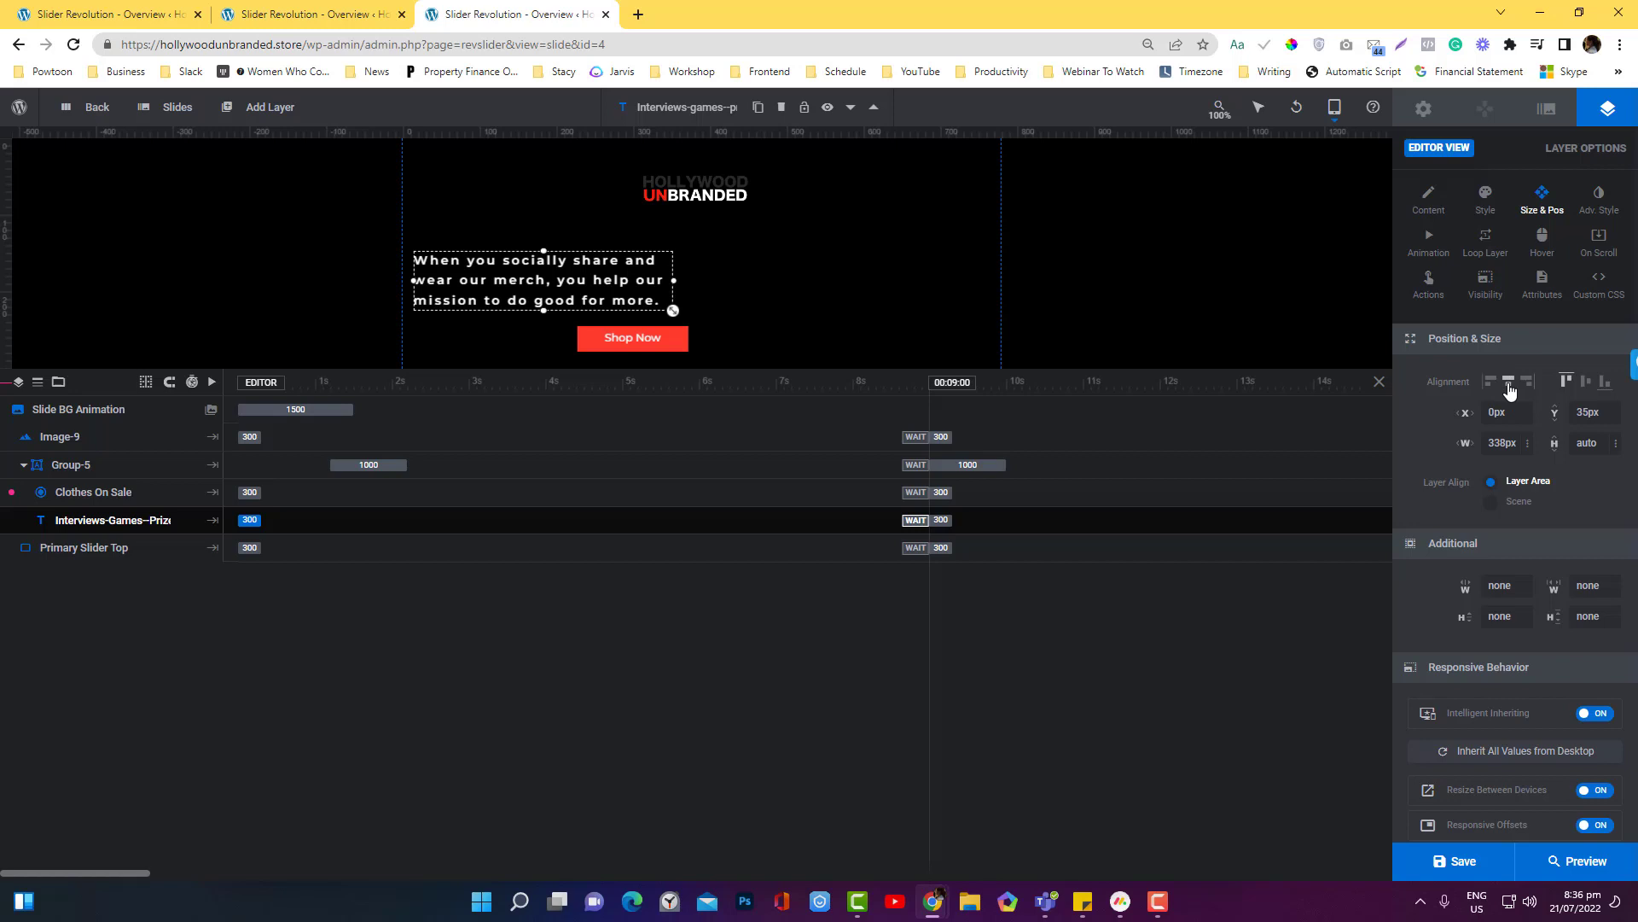
drag(471, 269, 649, 266)
click(713, 277)
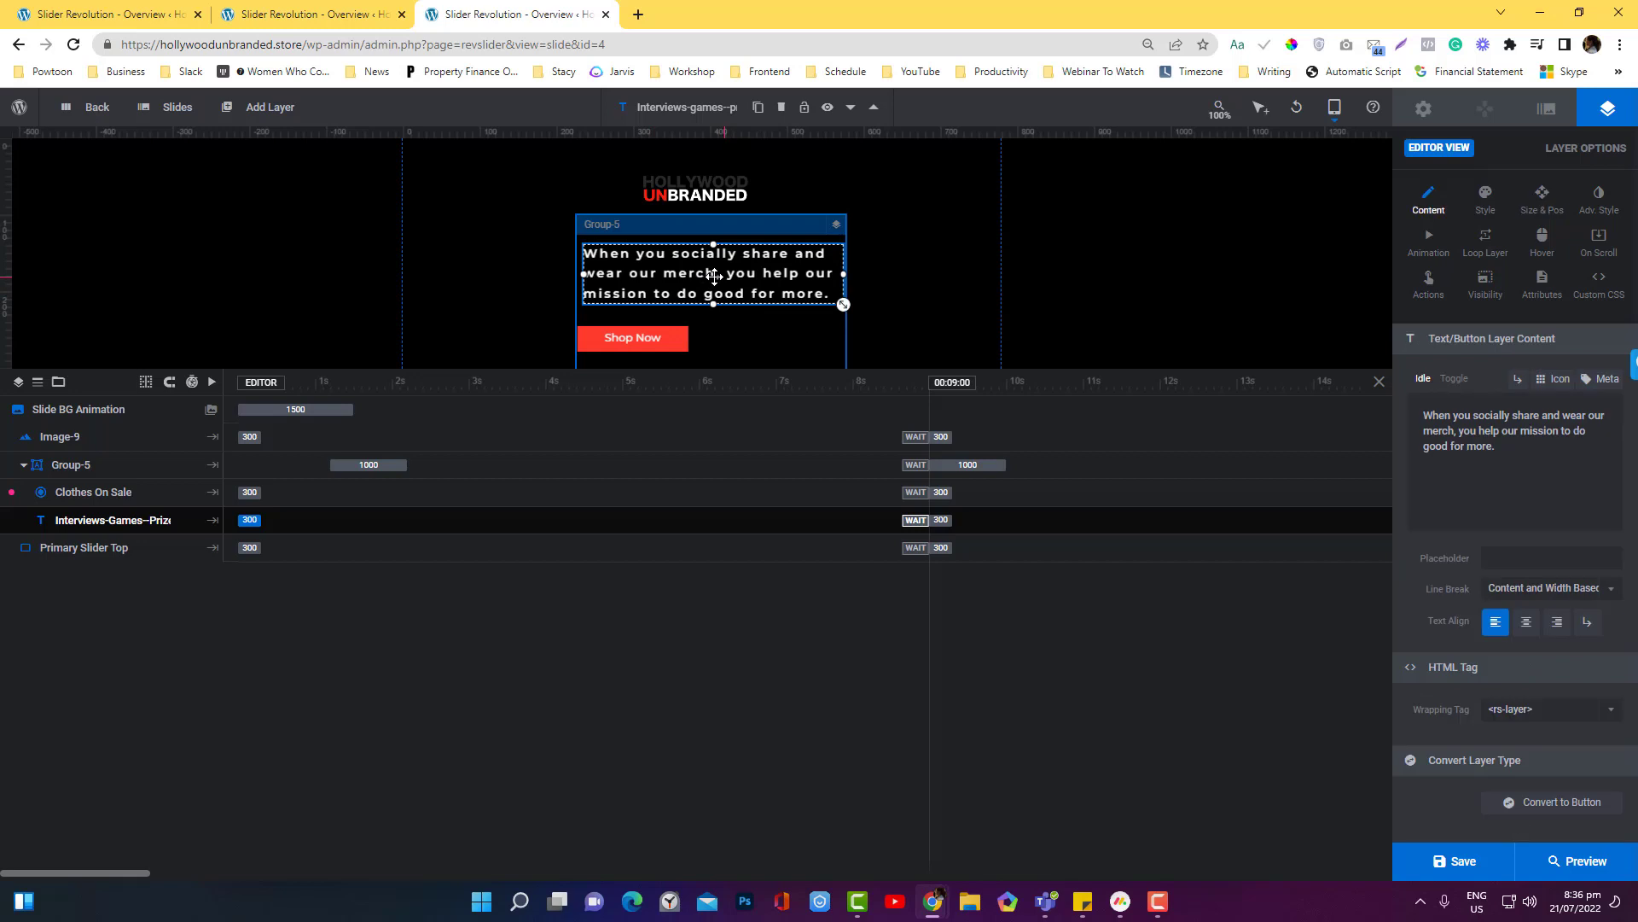
key(ctrl+a)
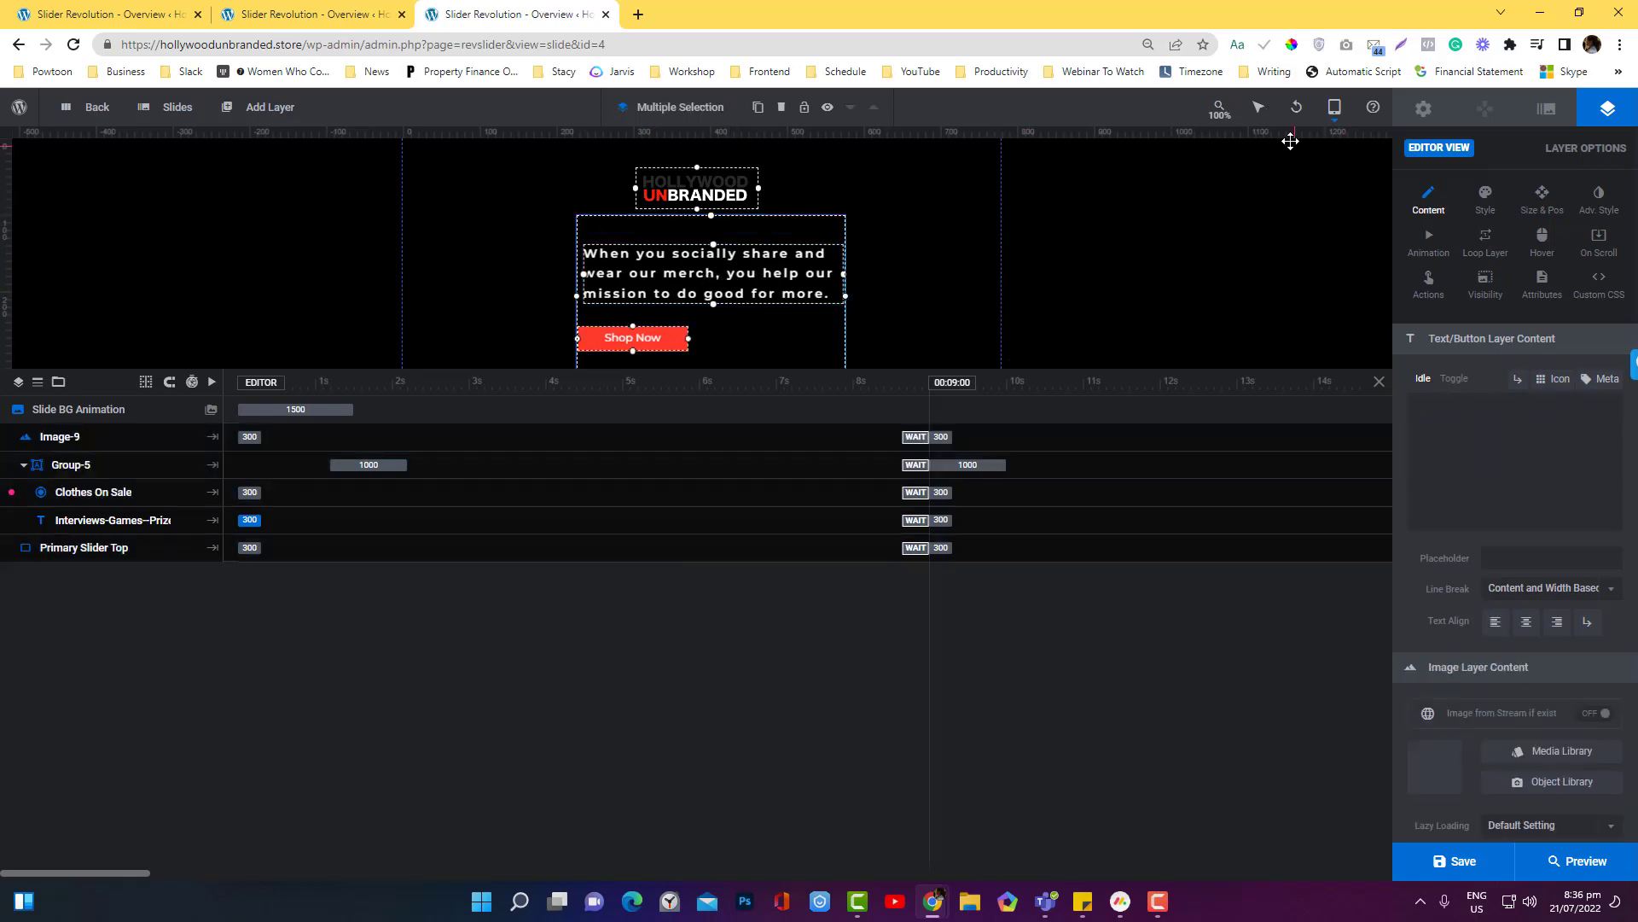
mouse_move(1333, 120)
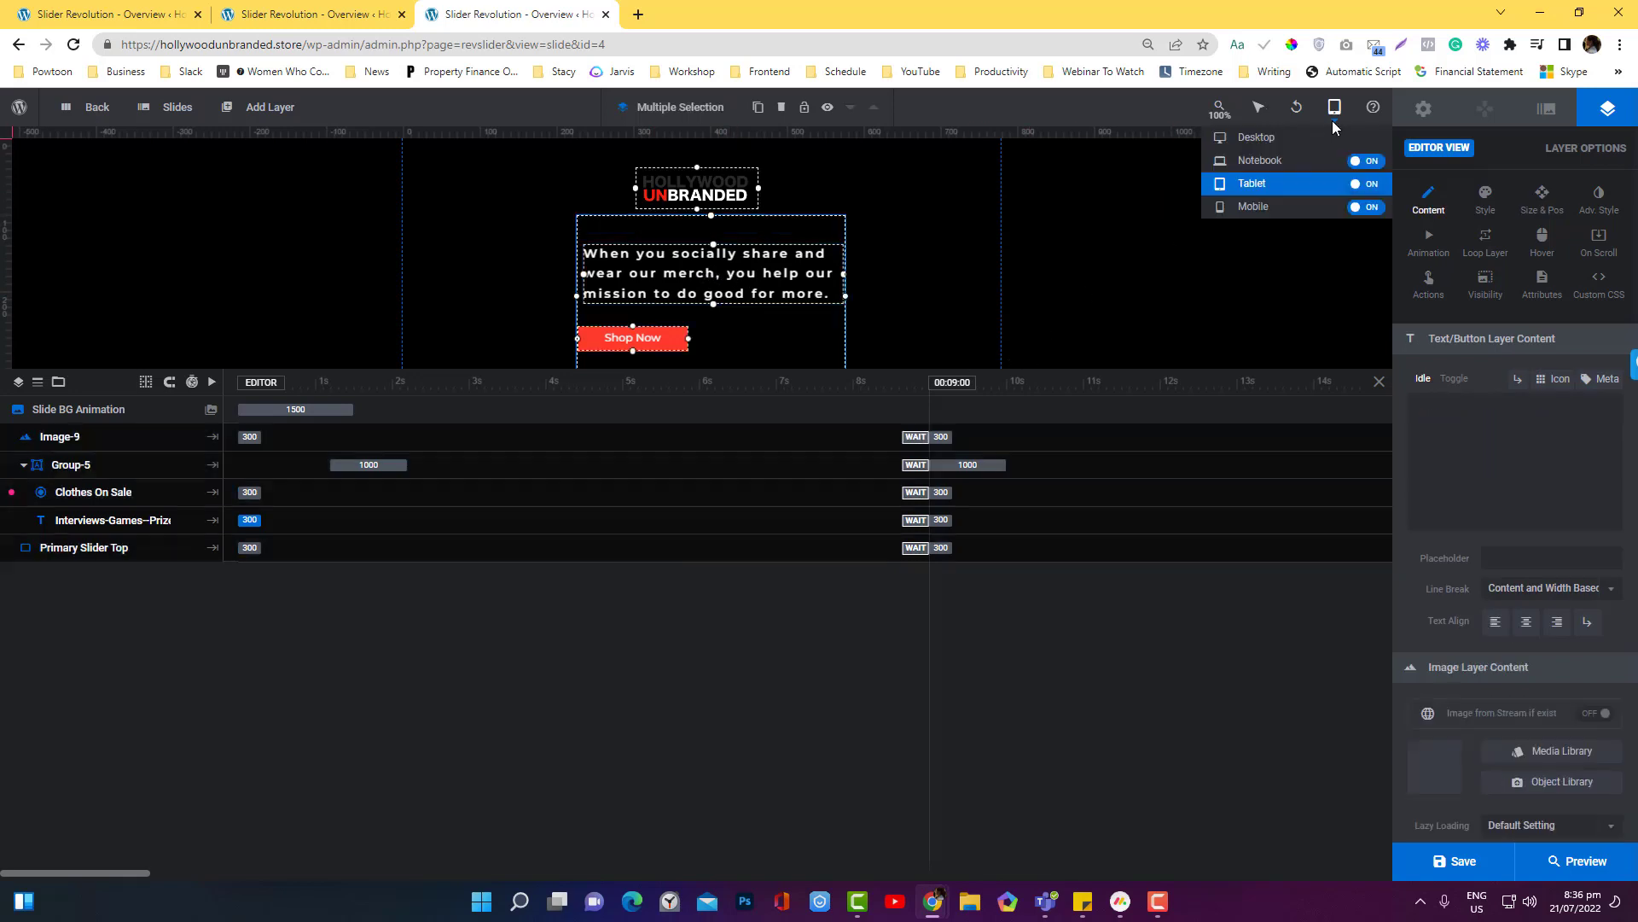
click(1321, 165)
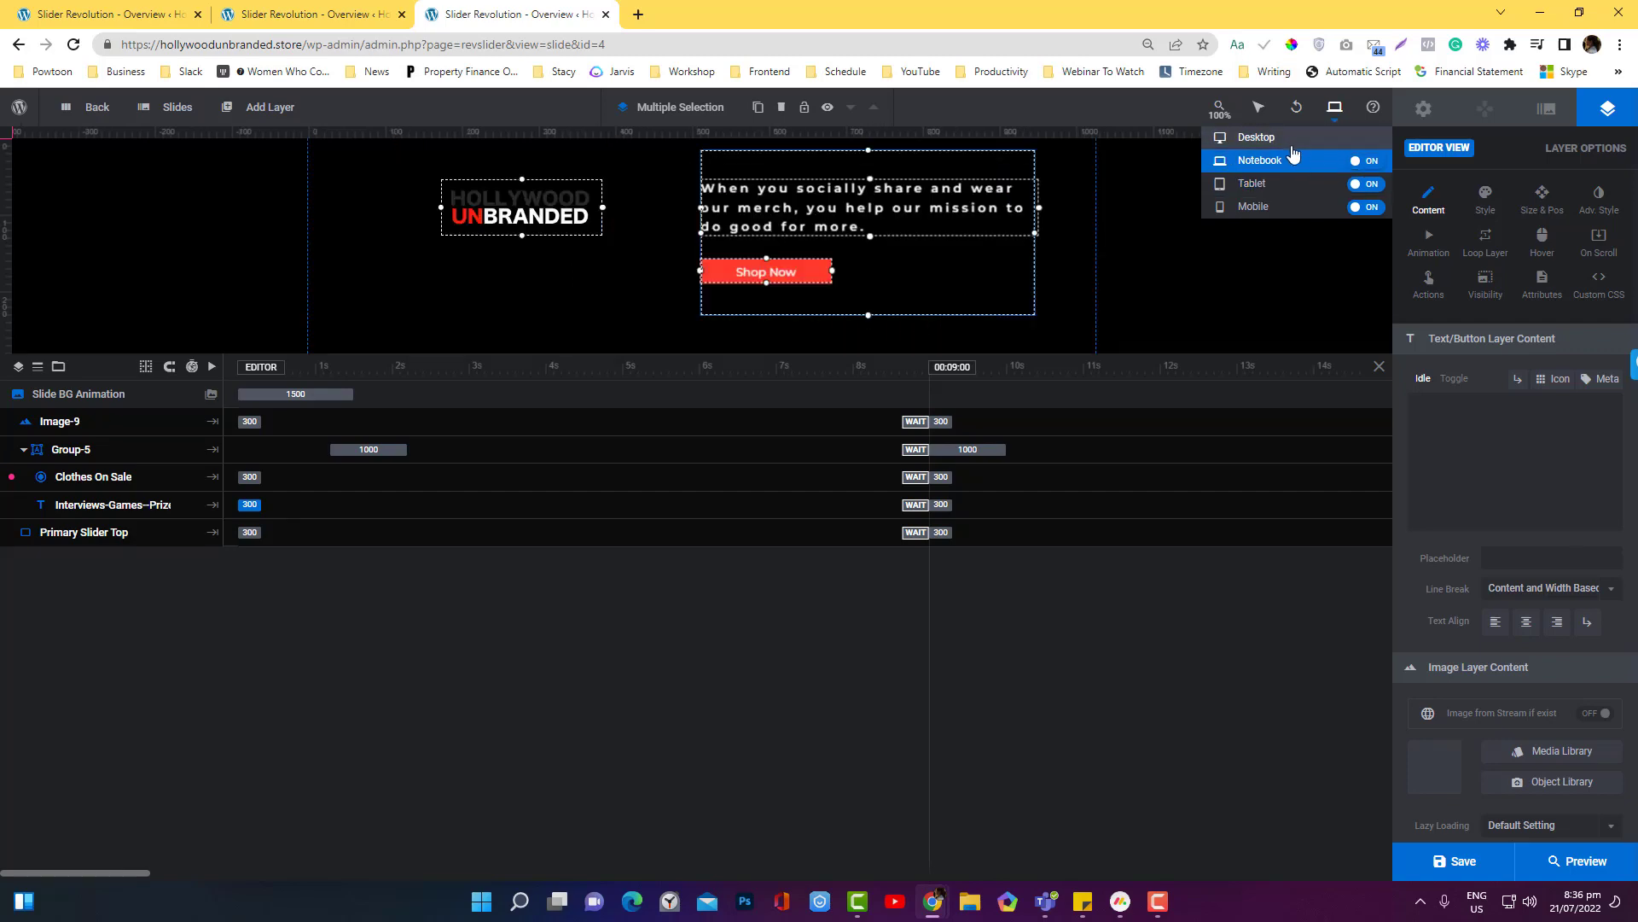
click(1289, 139)
click(1288, 163)
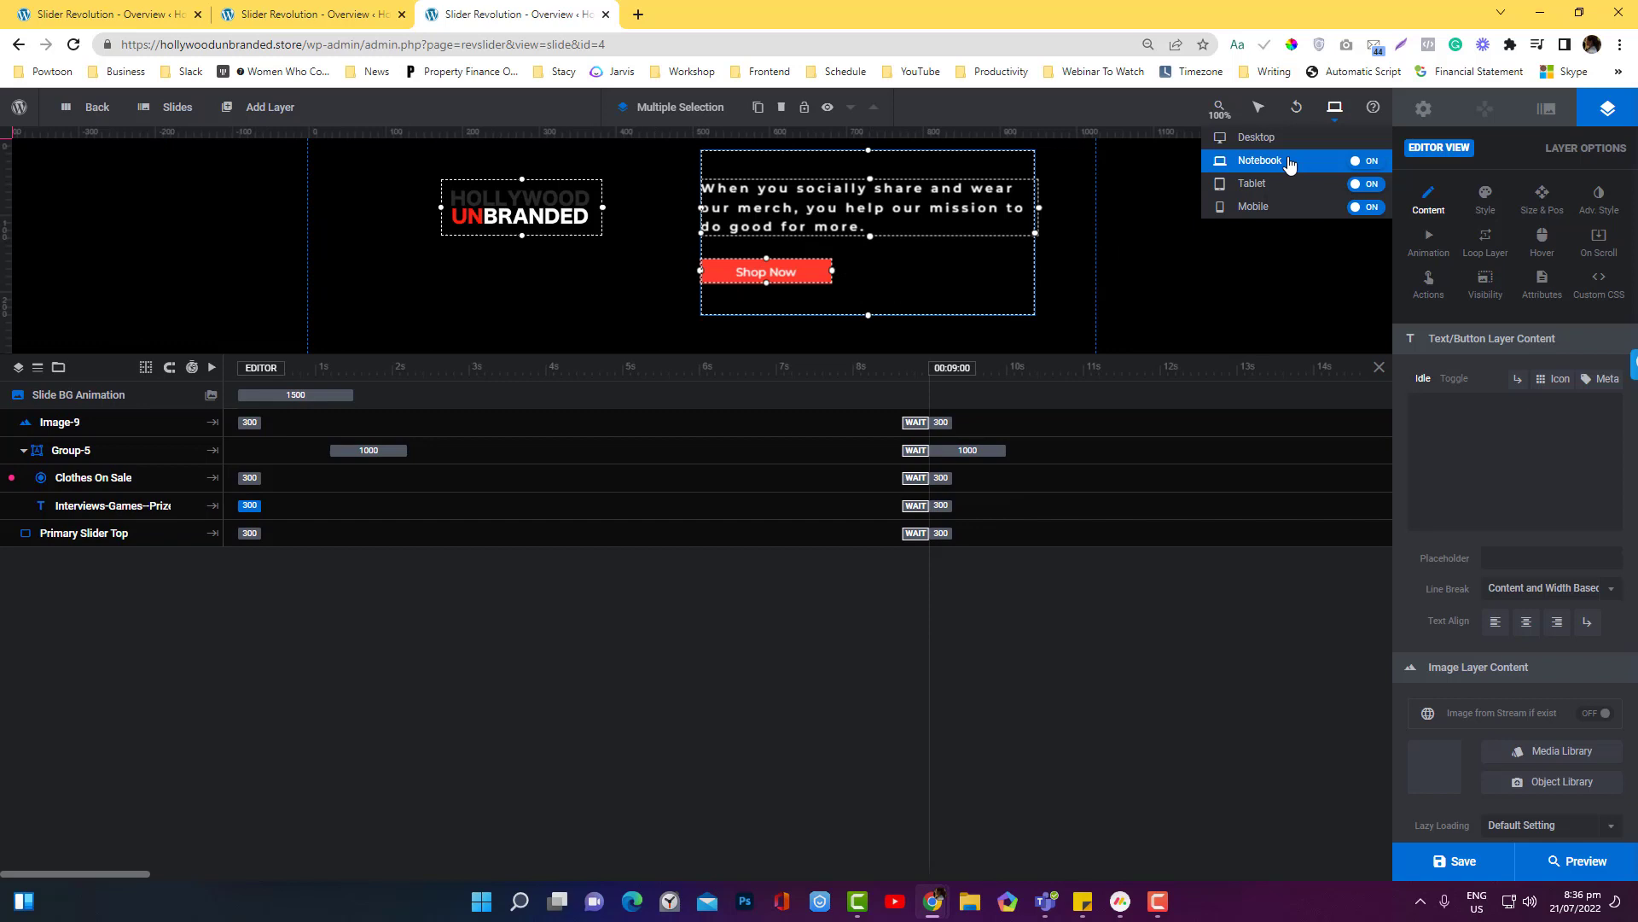
click(1281, 193)
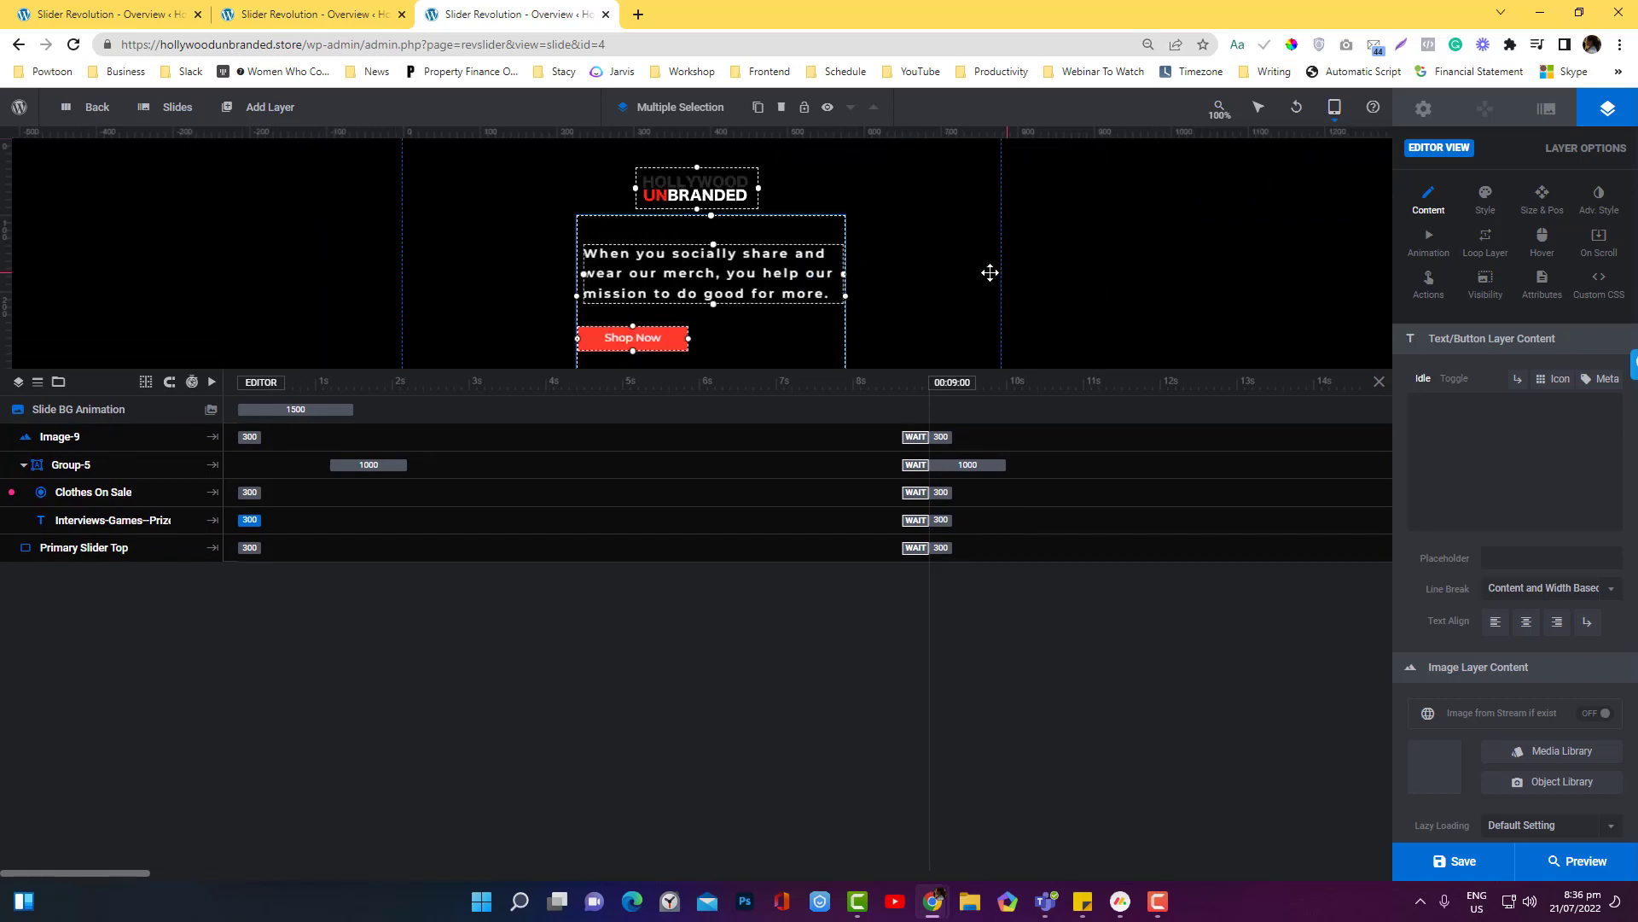
click(726, 271)
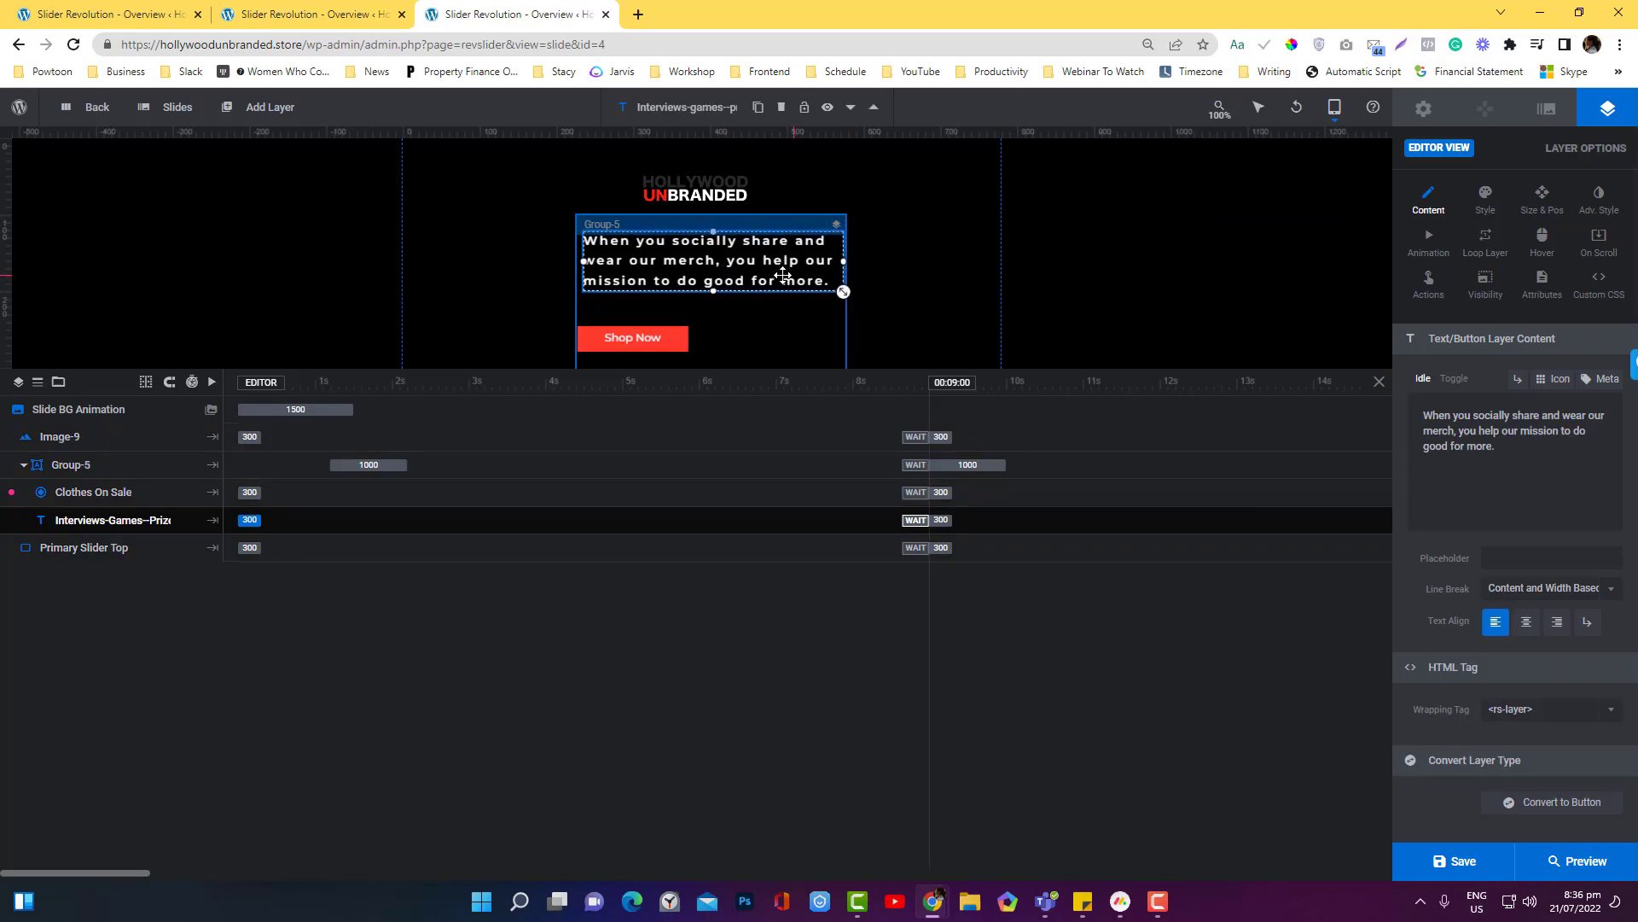
Center-align the tagline text on the tablet layout.
key(ctrl+a)
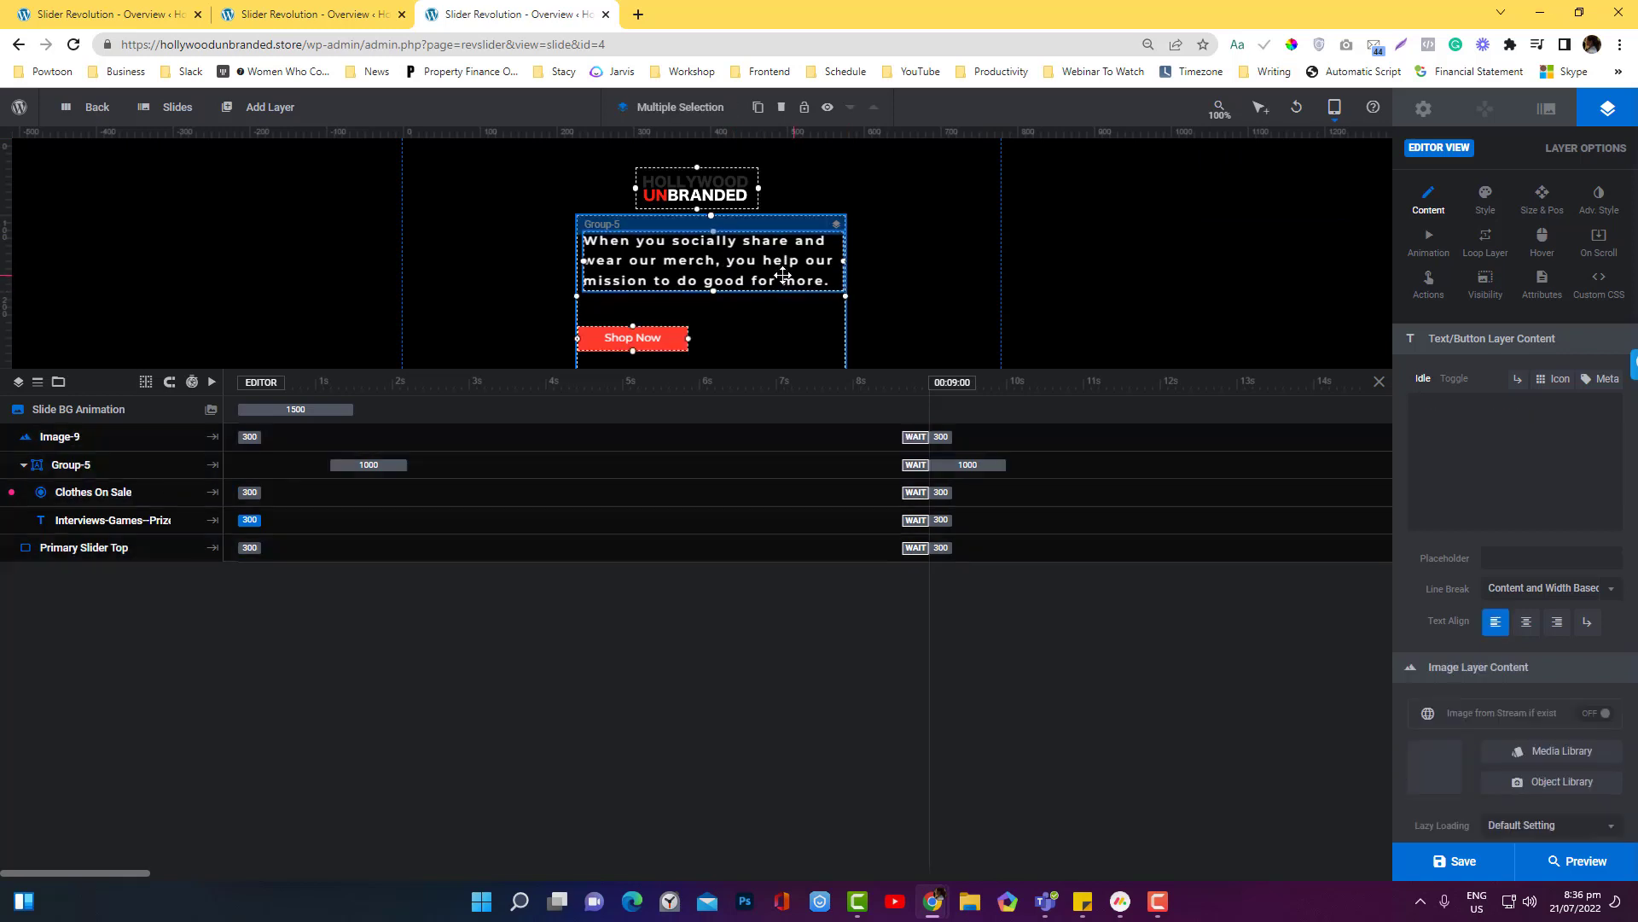
click(688, 632)
click(758, 272)
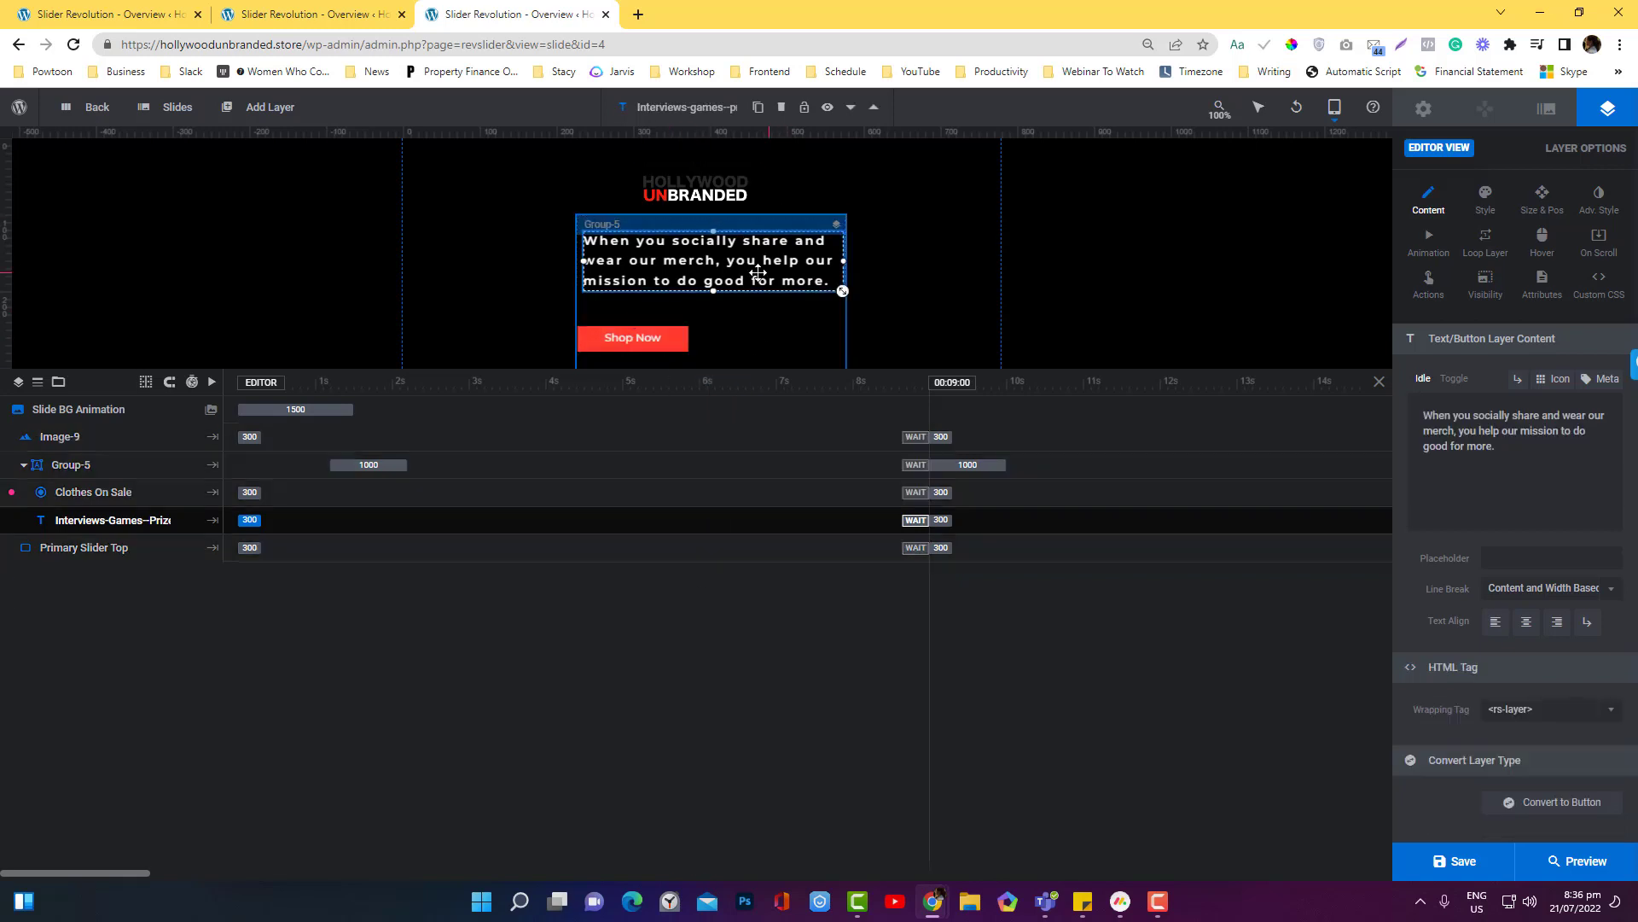
click(1524, 628)
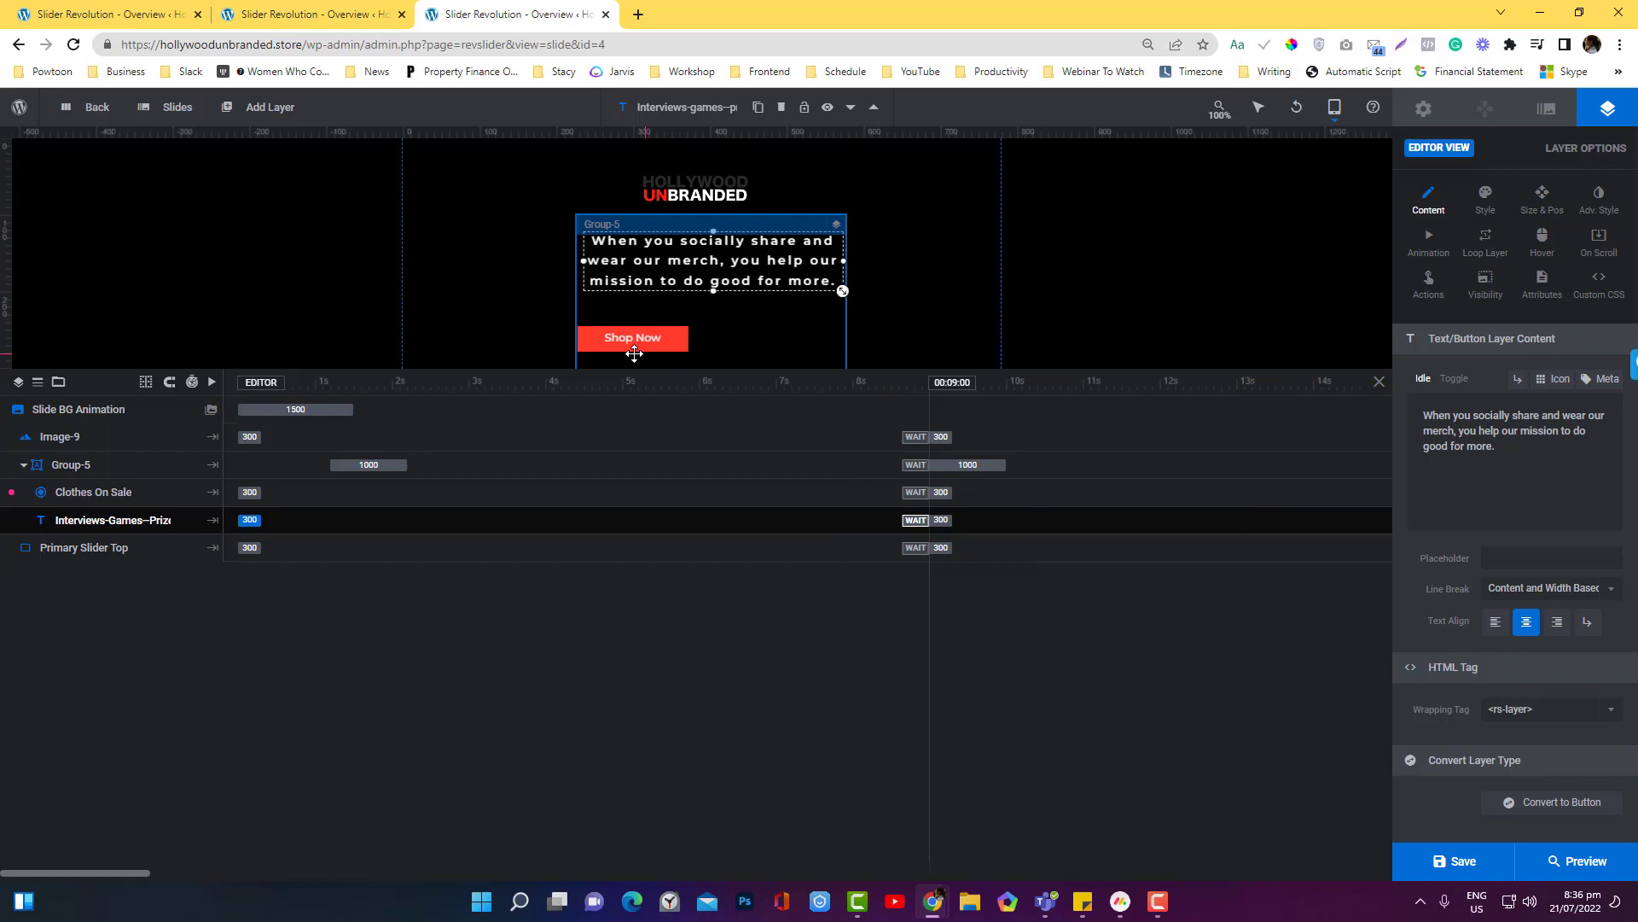
Nudge the Shop Now button up and right so it sits centred beneath the tagline.
click(606, 350)
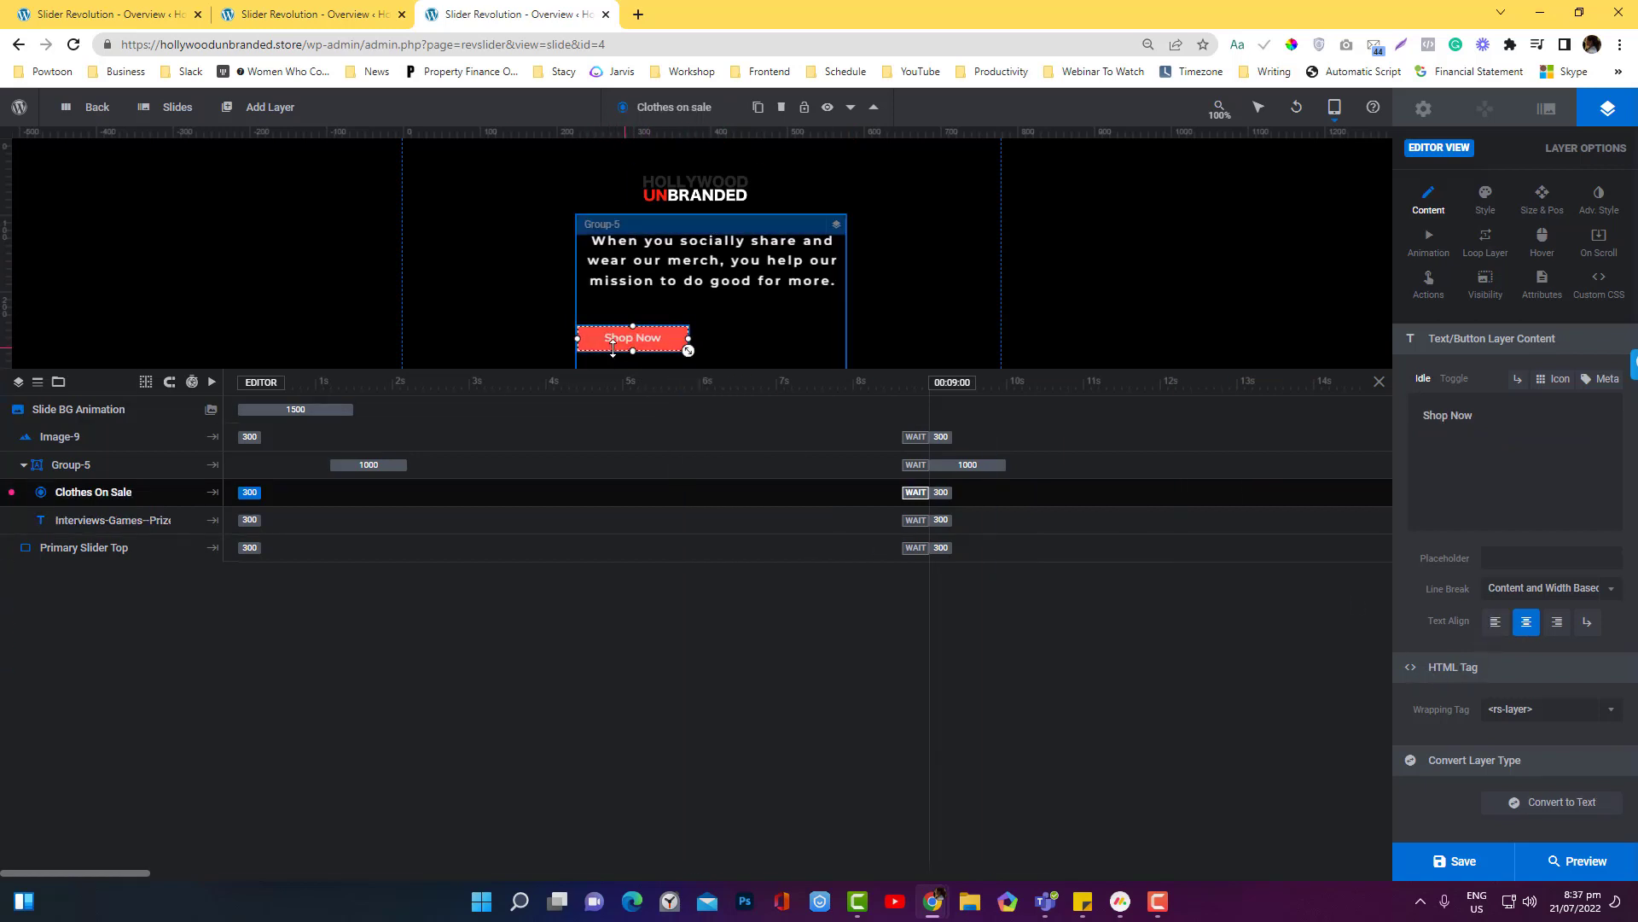
drag(619, 351, 669, 324)
key(ctrl+z)
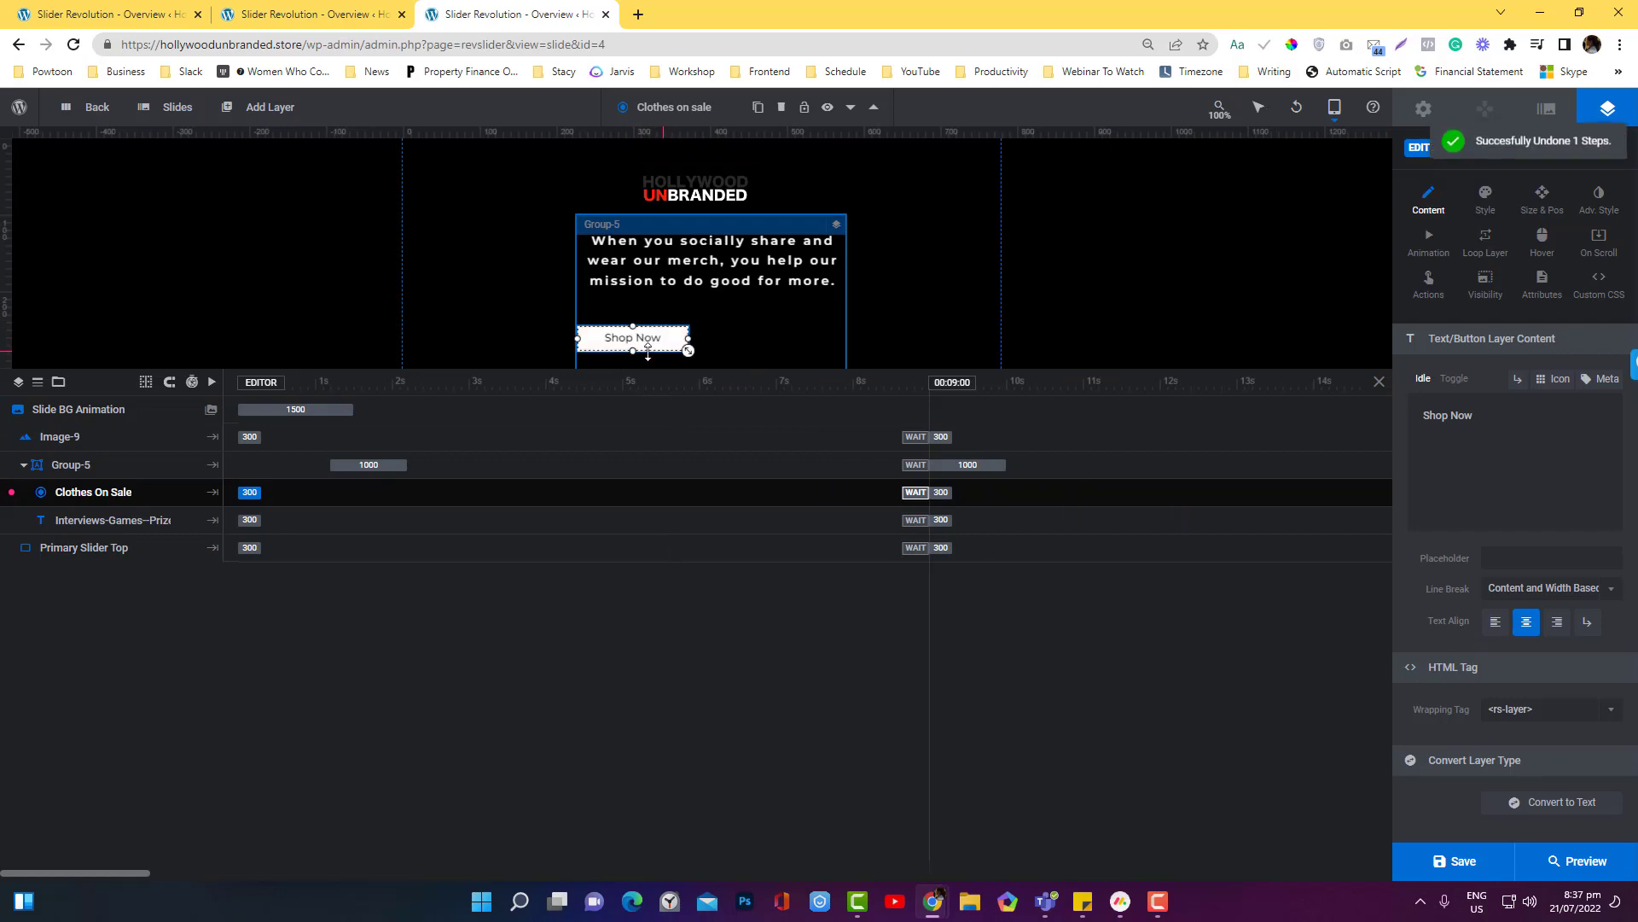
key(Up)
key(Up)
key(Up)
key(Up)
key(Up)
key(Up)
key(Up)
key(Up)
key(Up)
key(Up)
key(Up)
key(Up)
key(Up)
key(Up)
key(Up)
key(Up)
key(Up)
key(Up)
key(Up)
key(Up)
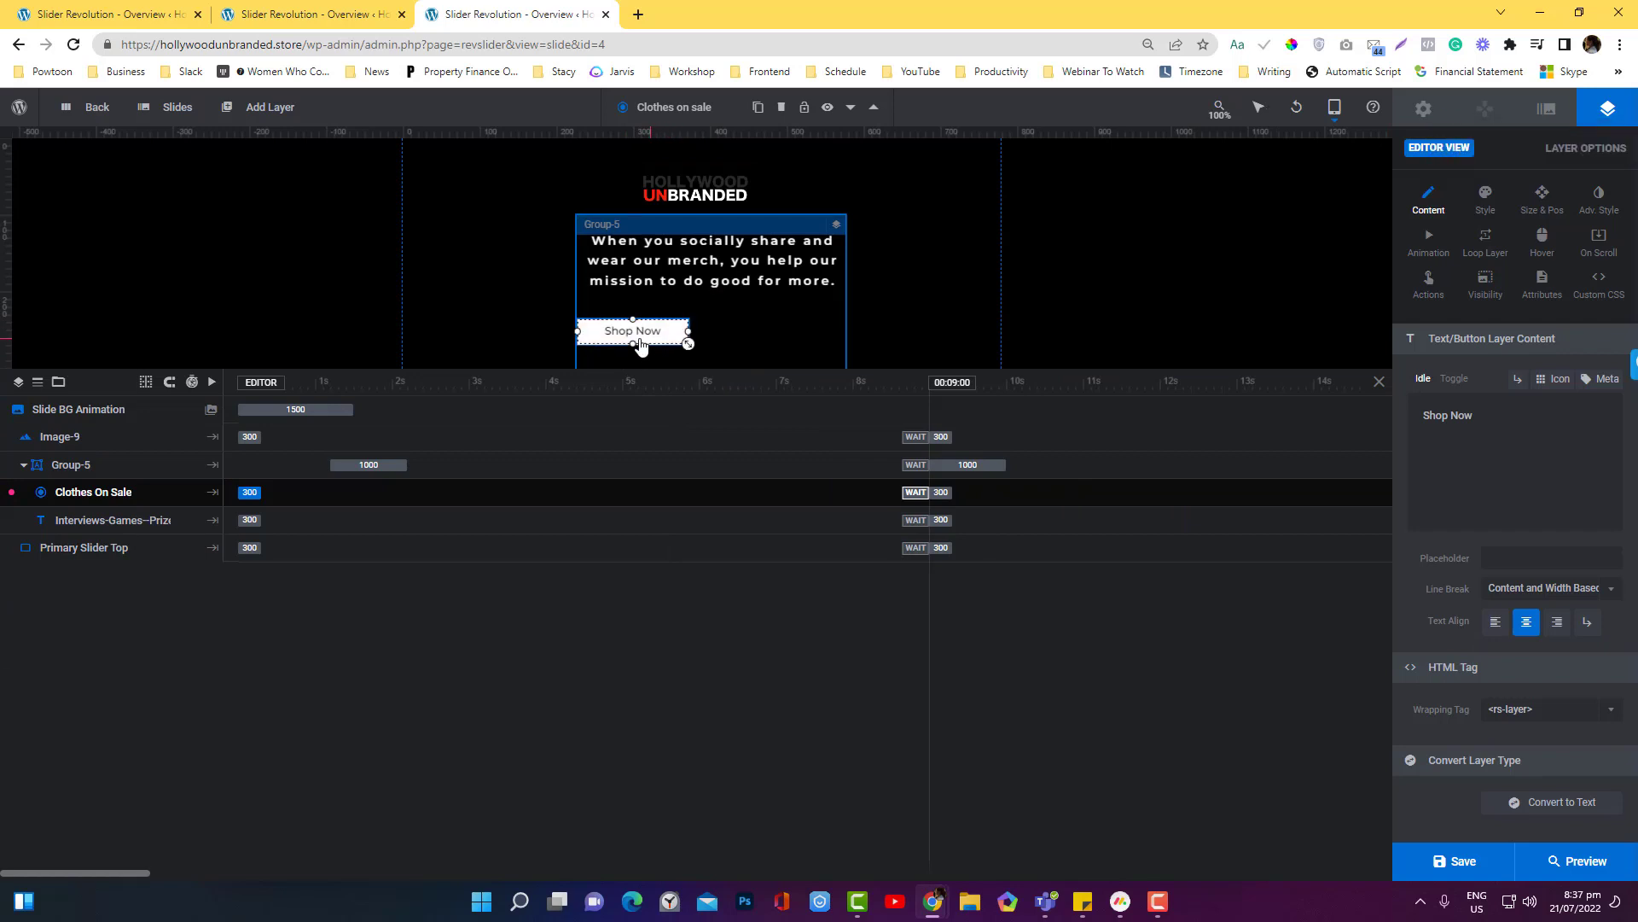
key(Up)
key(Up)
key(Up)
key(Up)
key(Up)
key(Up)
key(Up)
key(Right)
key(Right)
key(Right)
key(Right)
key(Right)
key(Right)
key(Right)
key(Right)
key(Right)
key(Right)
key(Right)
key(Right)
key(Right)
key(Right)
key(Right)
key(Right)
key(Right)
key(Right)
key(Right)
key(Right)
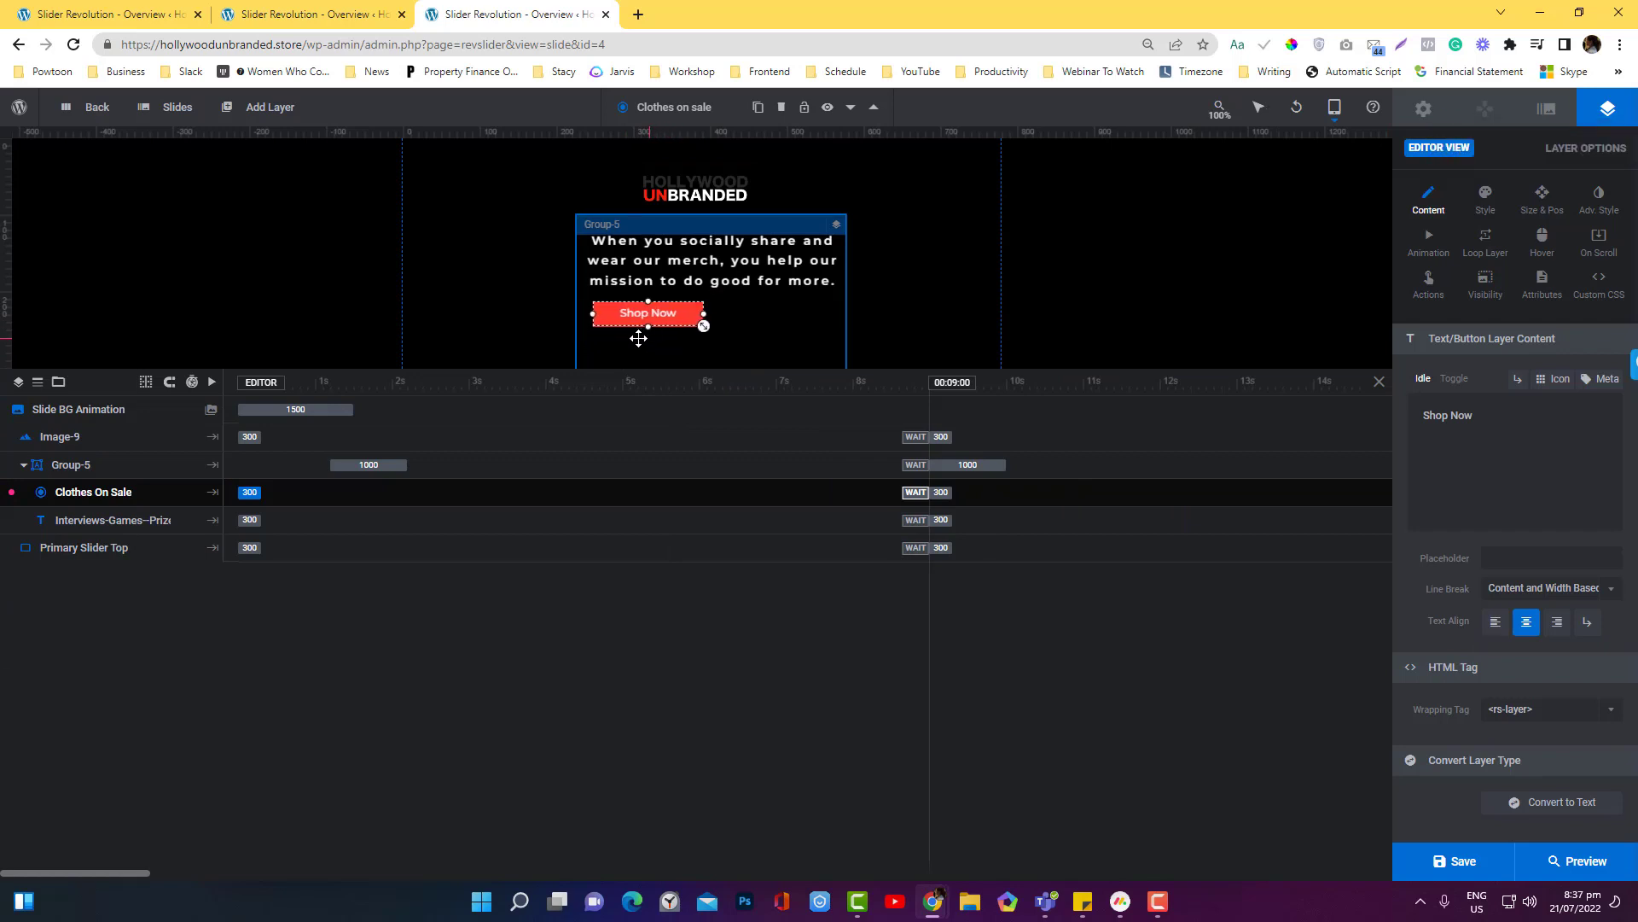
key(Right)
key(Right)
key(Right)
key(Right)
key(Right)
key(Right)
key(Right)
key(Right)
key(Right)
key(Right)
key(Right)
key(Right)
key(Right)
key(Right)
key(Right)
key(Right)
key(Right)
key(Right)
key(Right)
key(Right)
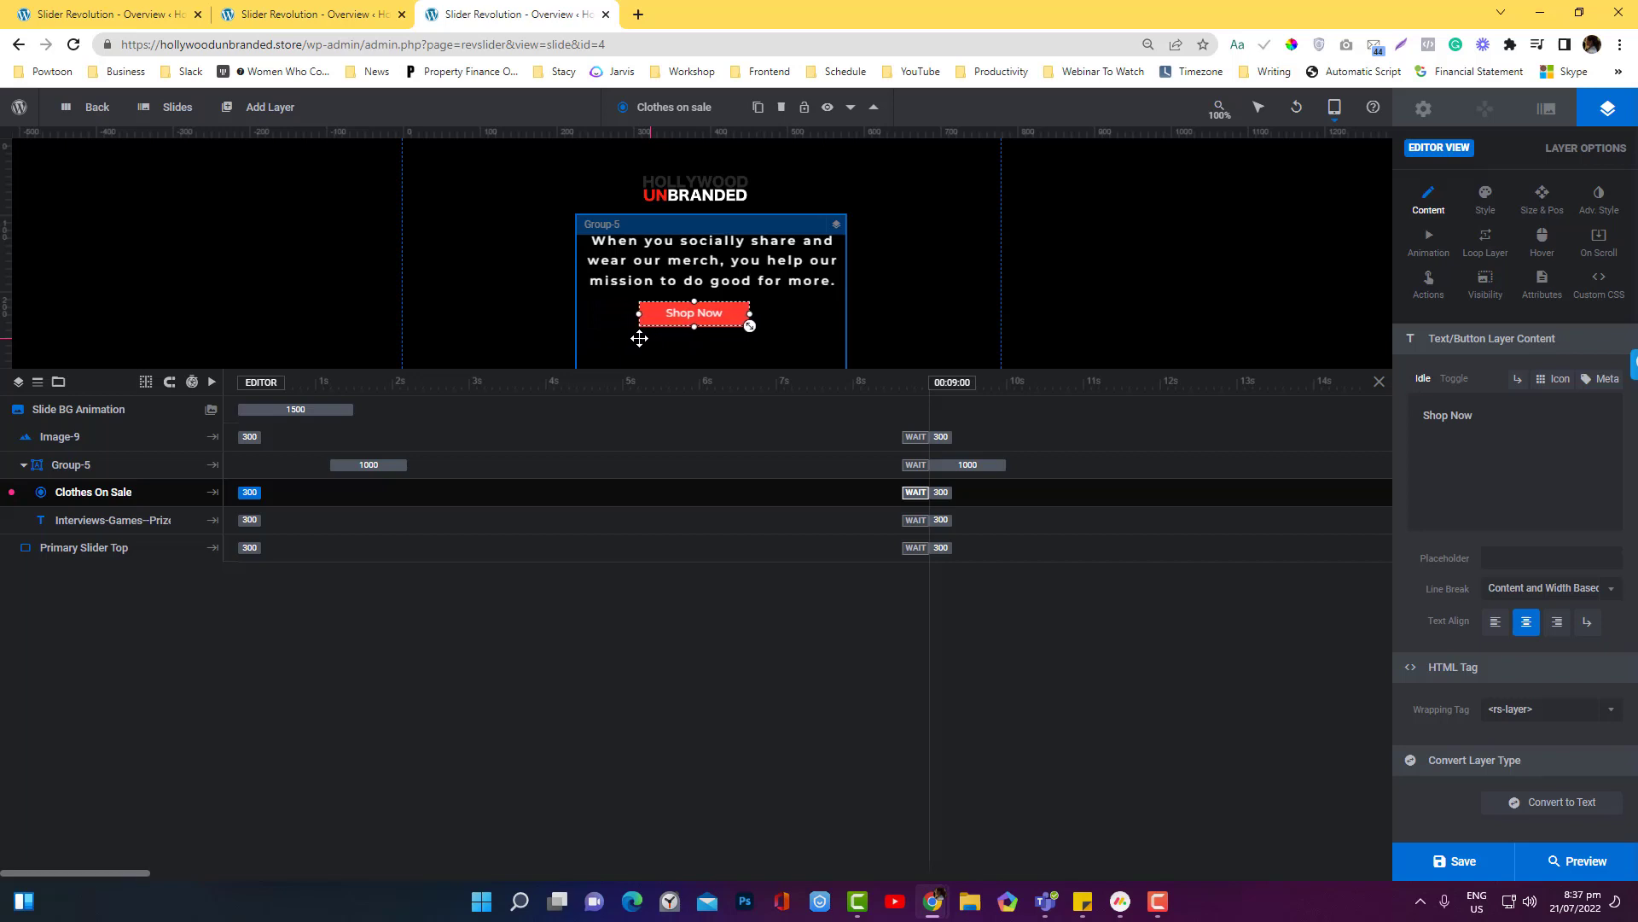
key(Up)
key(Up)
key(Up)
key(Up)
key(Up)
key(Right)
key(Up)
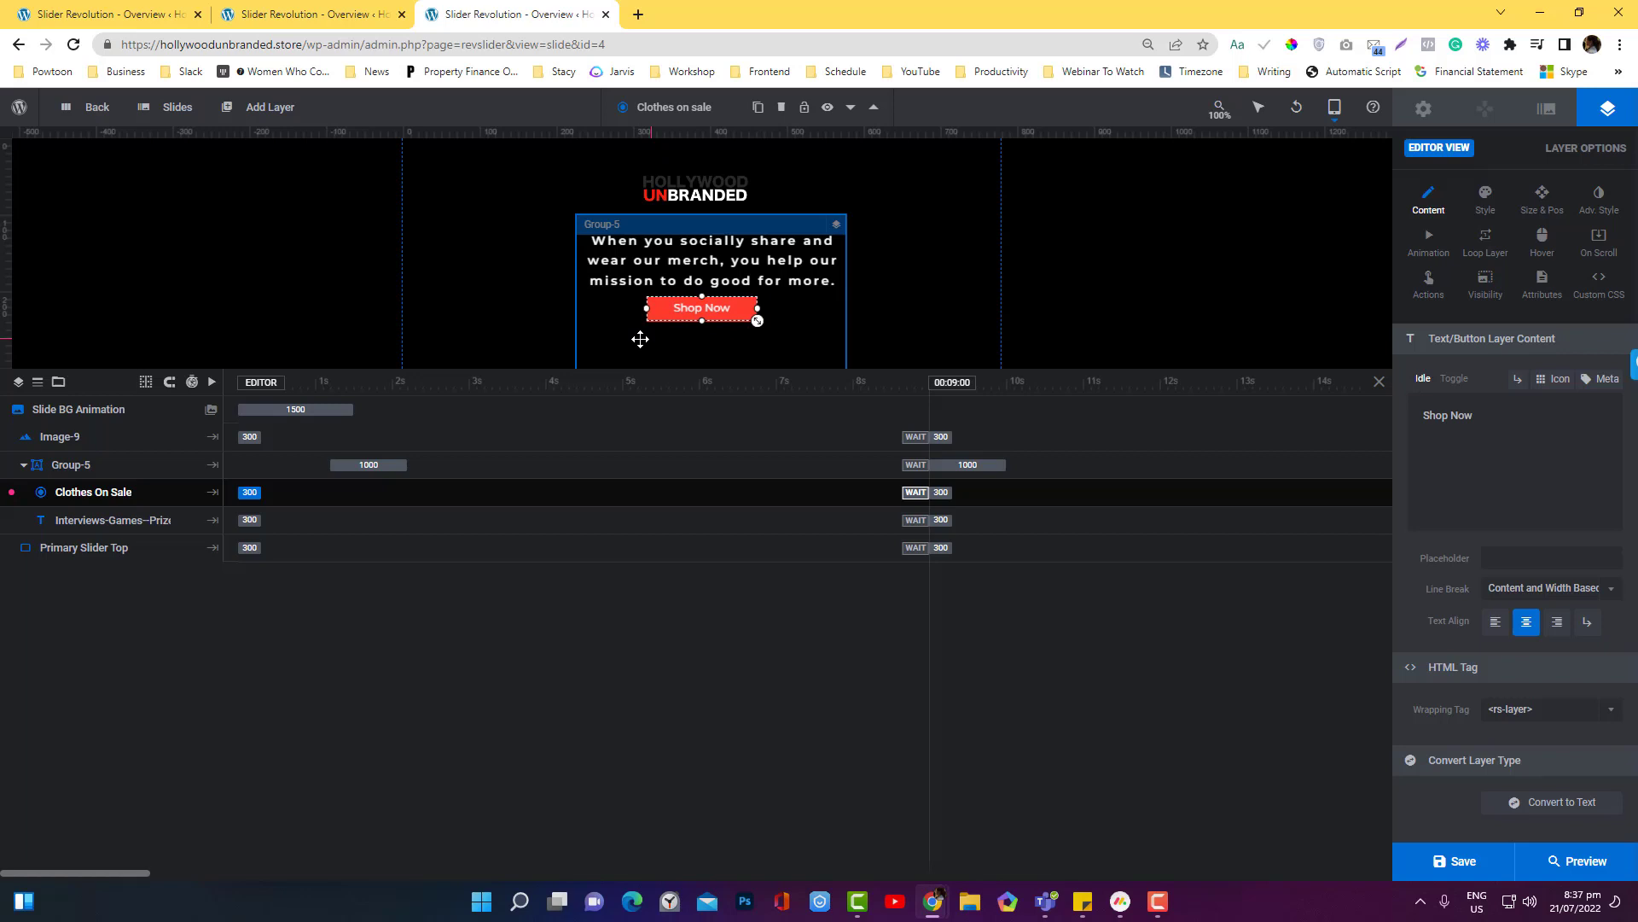
Save the slide with the tablet layout adjustments.
click(75, 438)
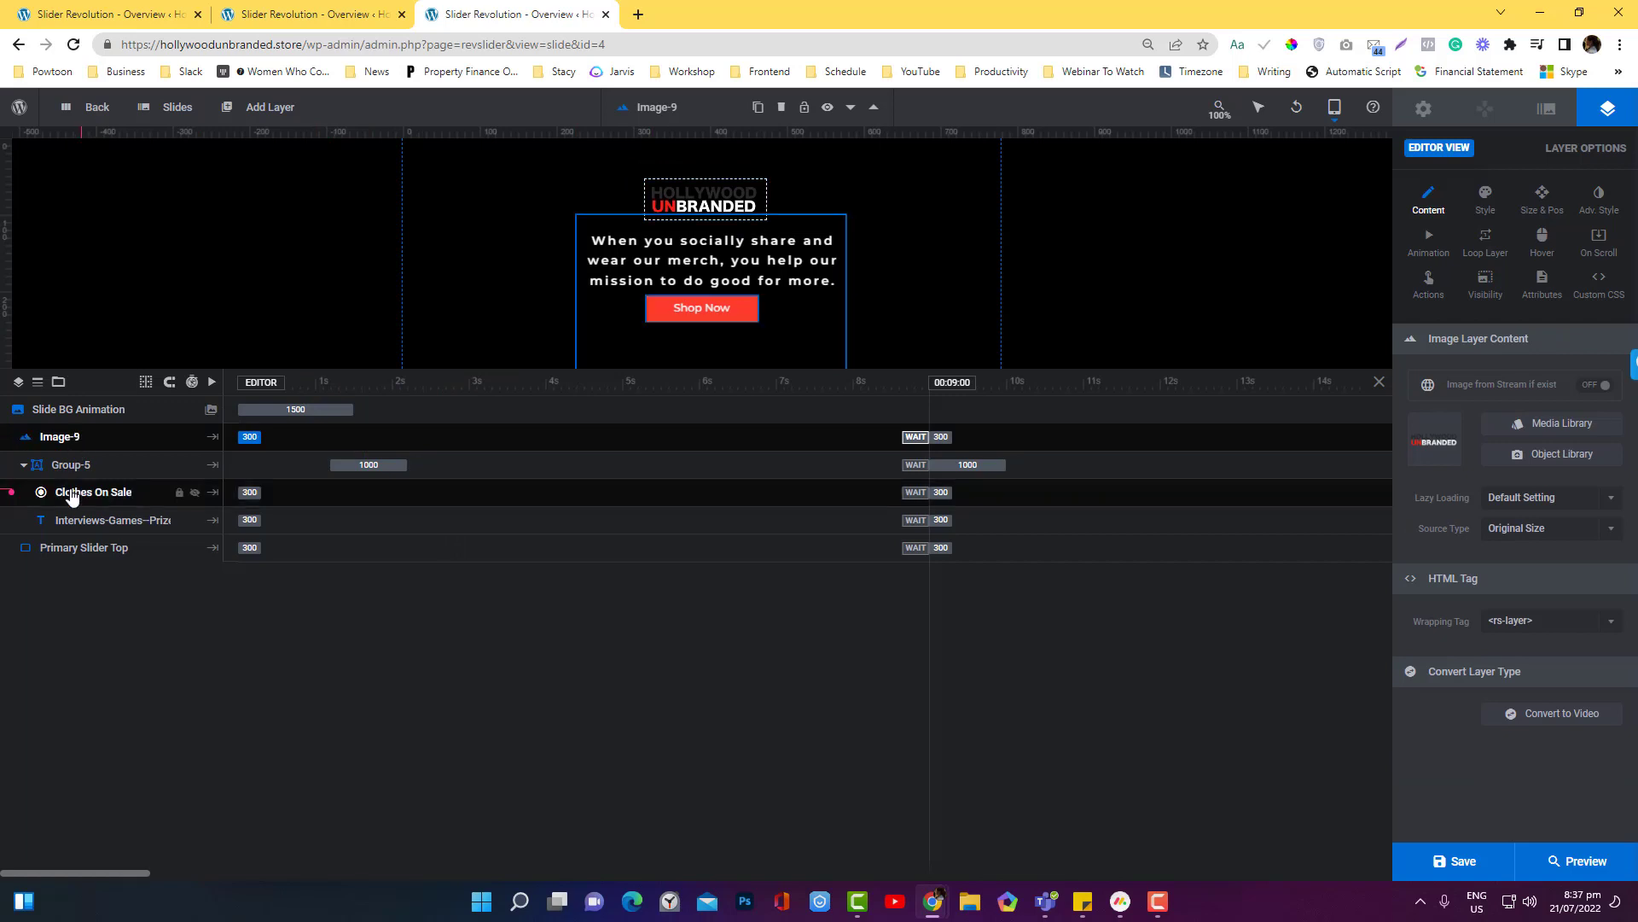
click(71, 495)
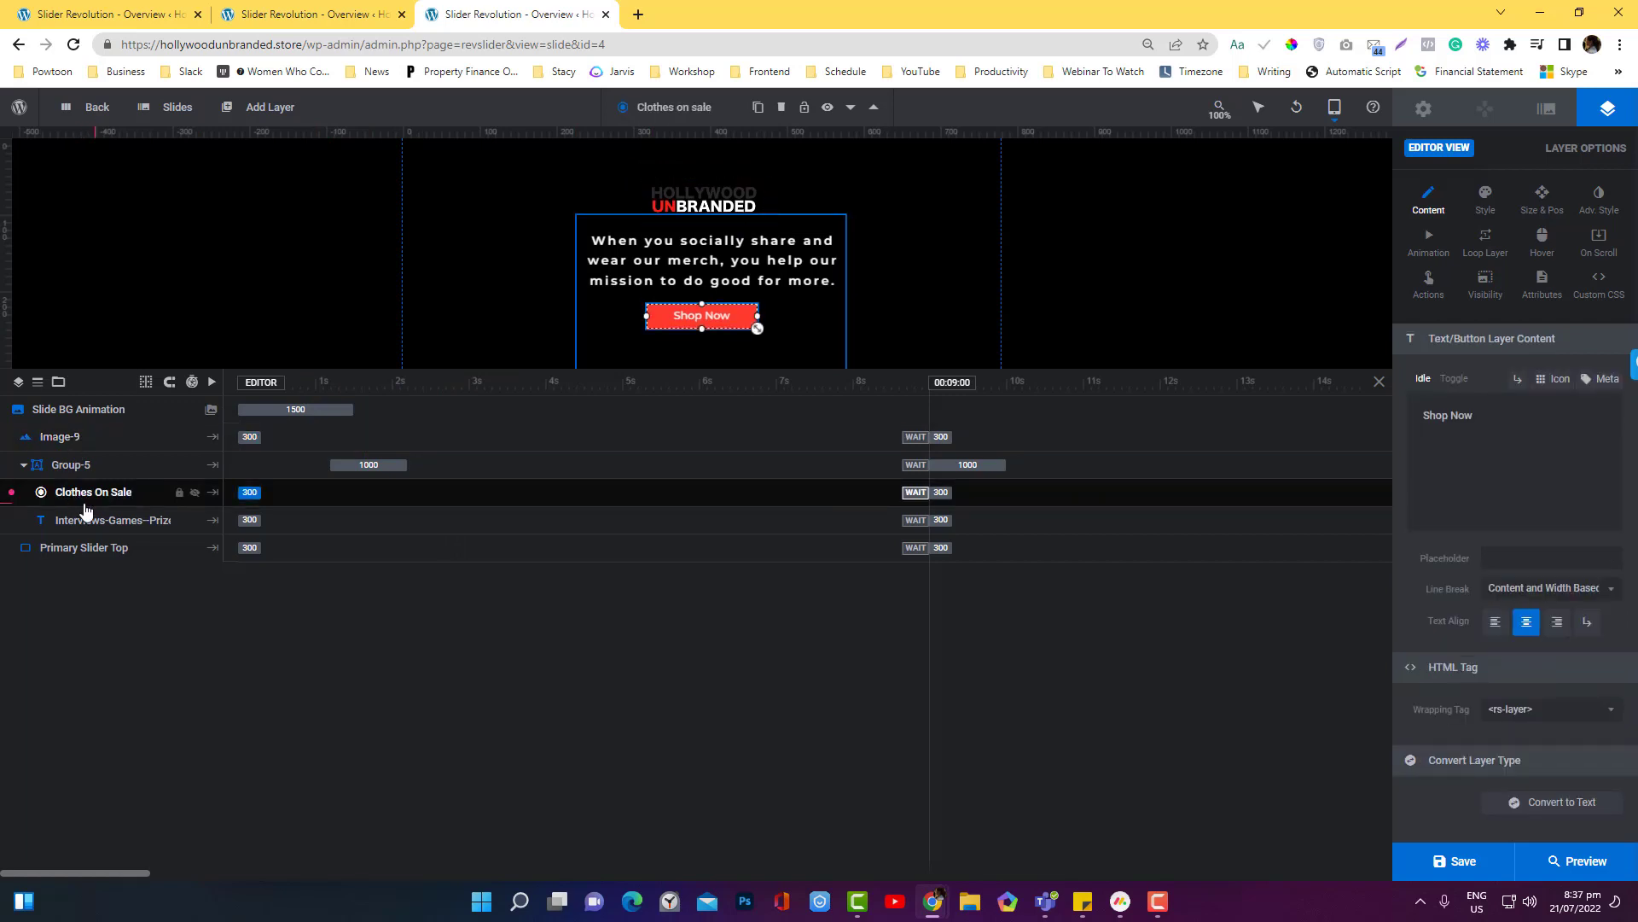
click(1471, 867)
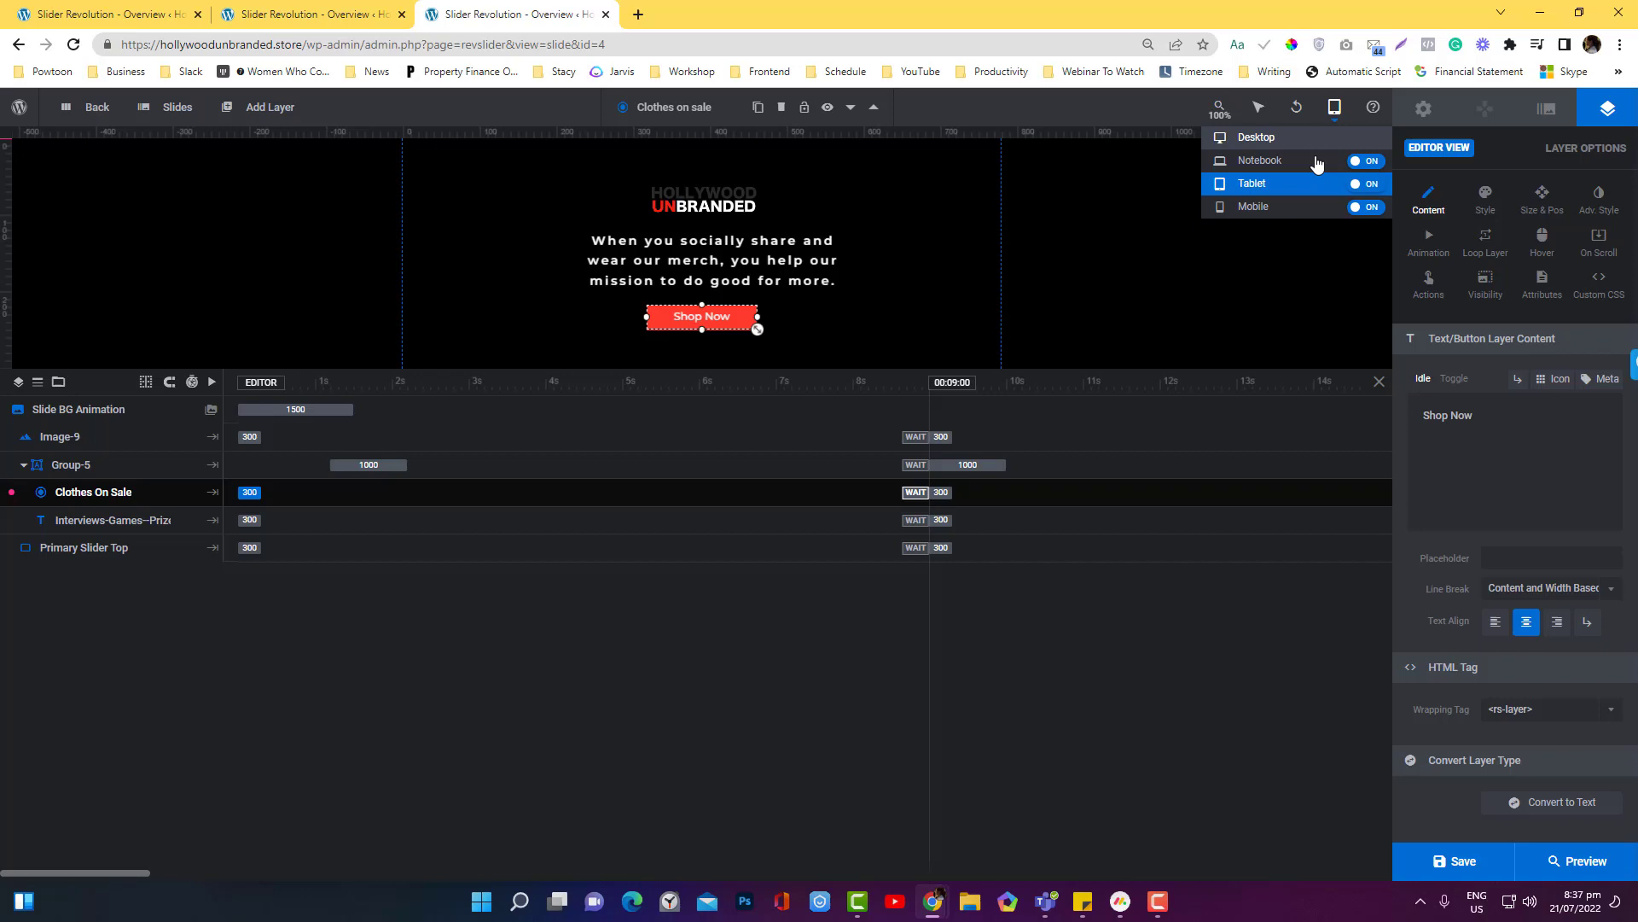
In the mobile layout, nudge the Shop Now button two steps right and two steps down.
click(1278, 207)
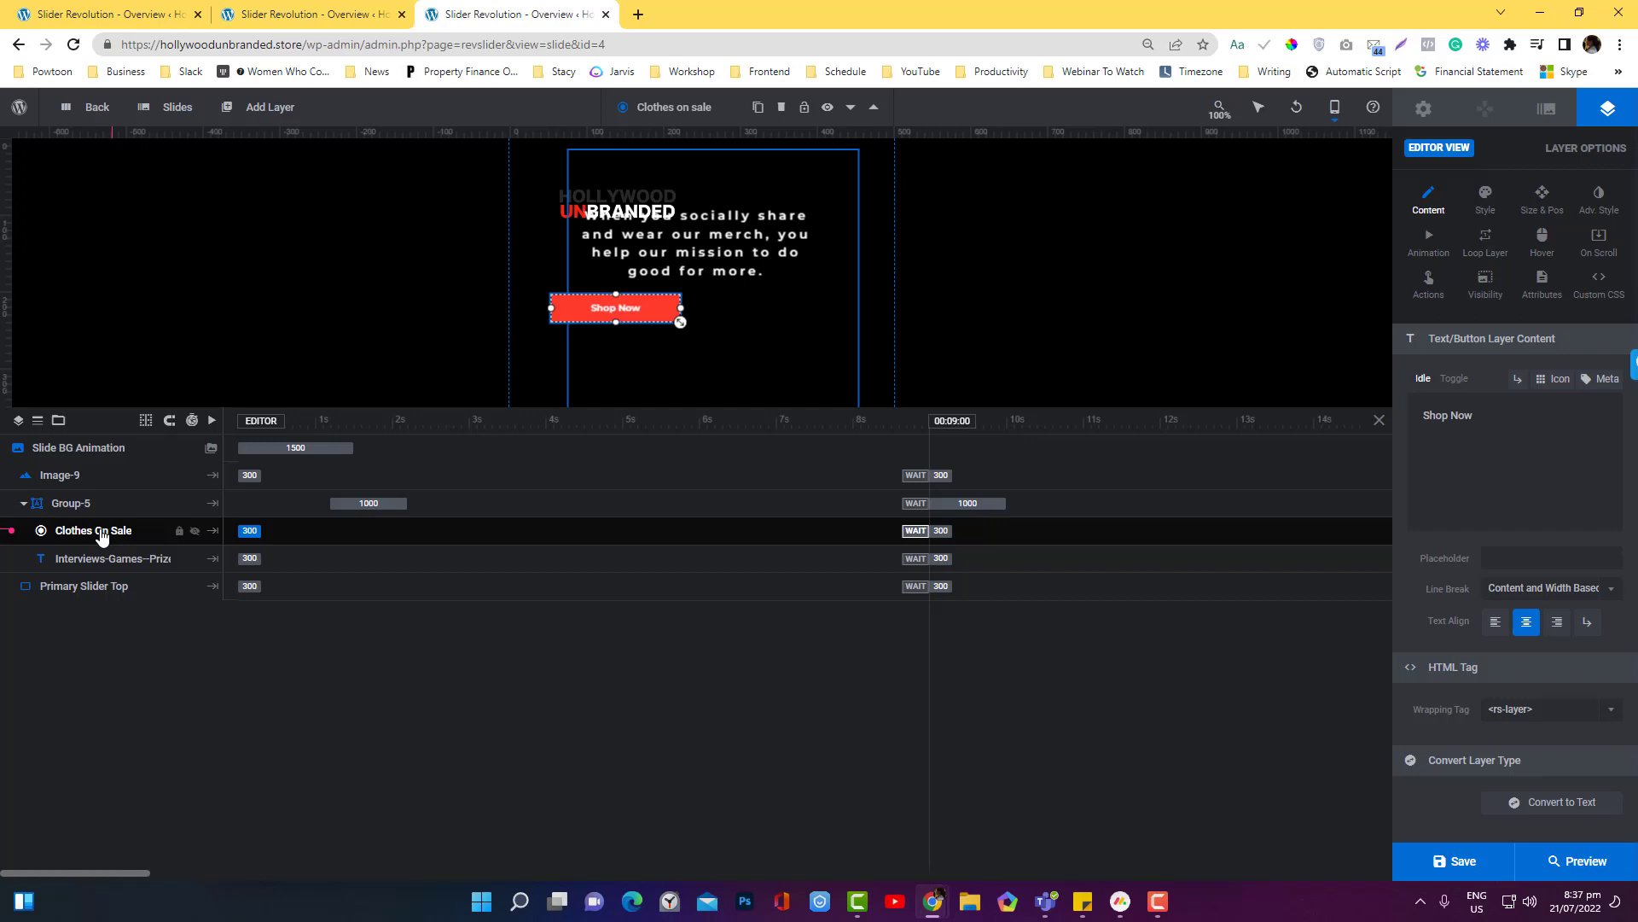
key(Right)
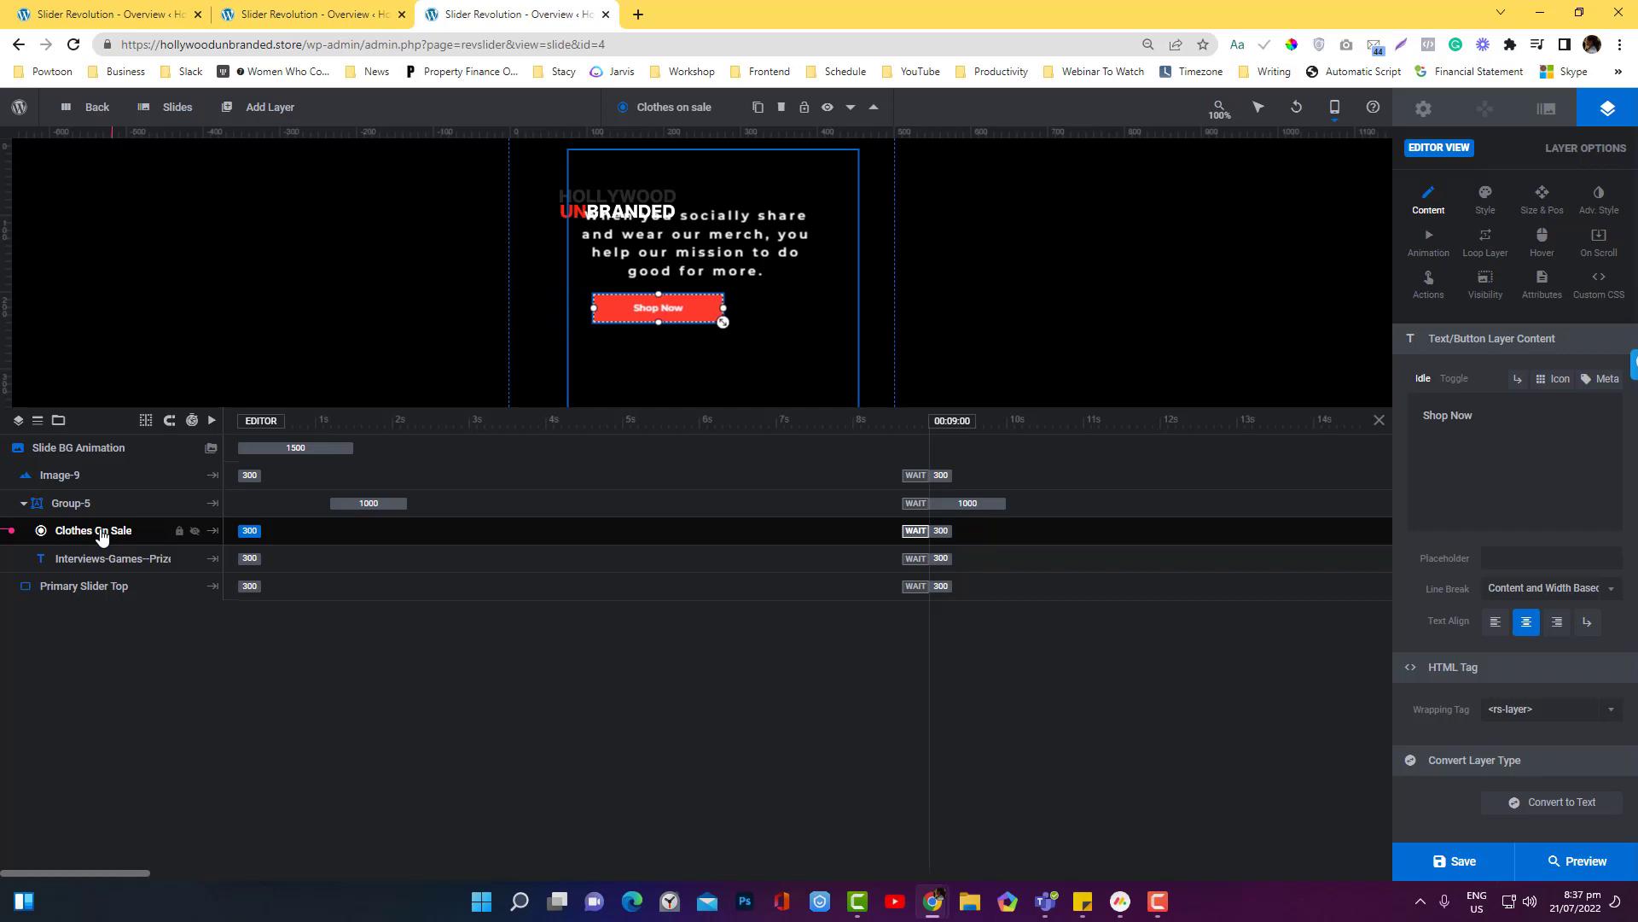
key(Right)
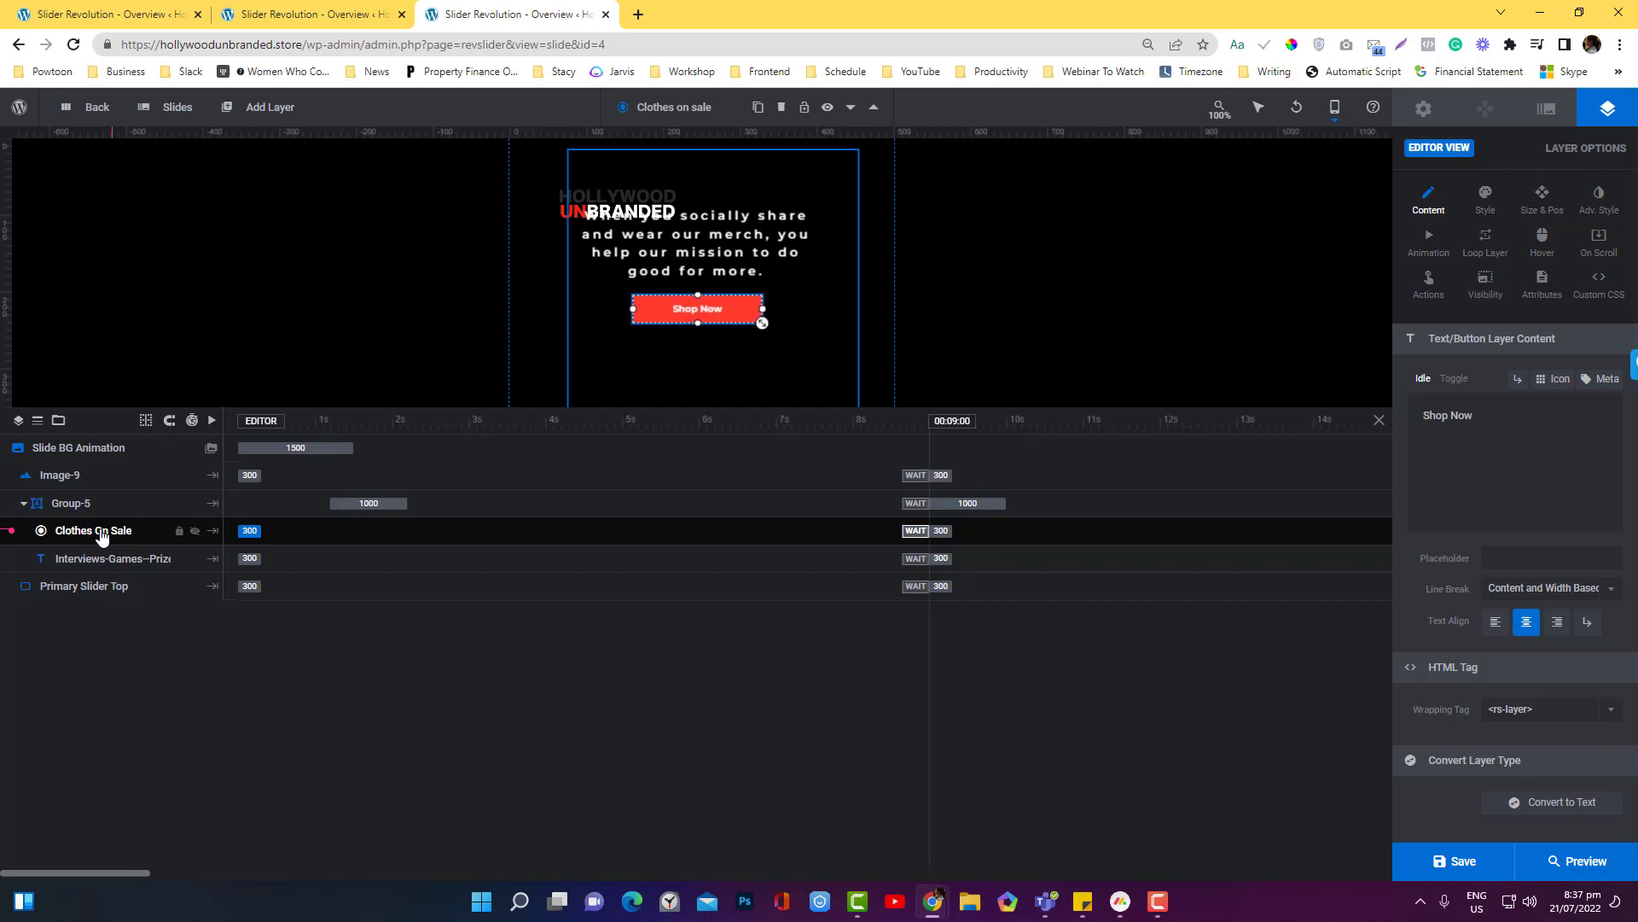
key(Down)
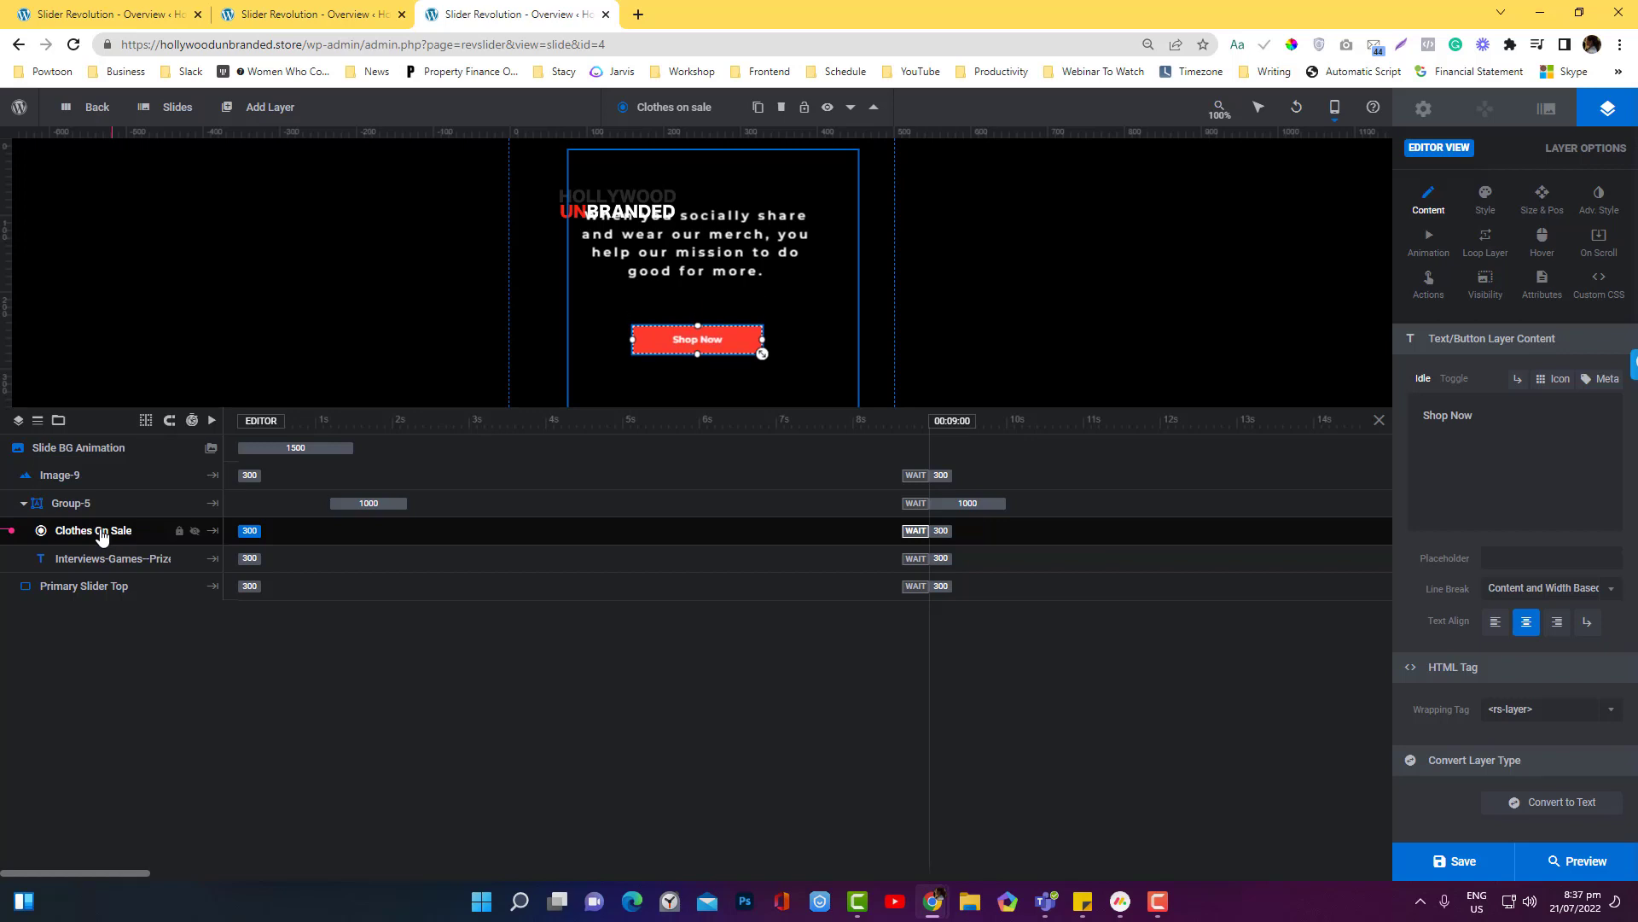
key(Down)
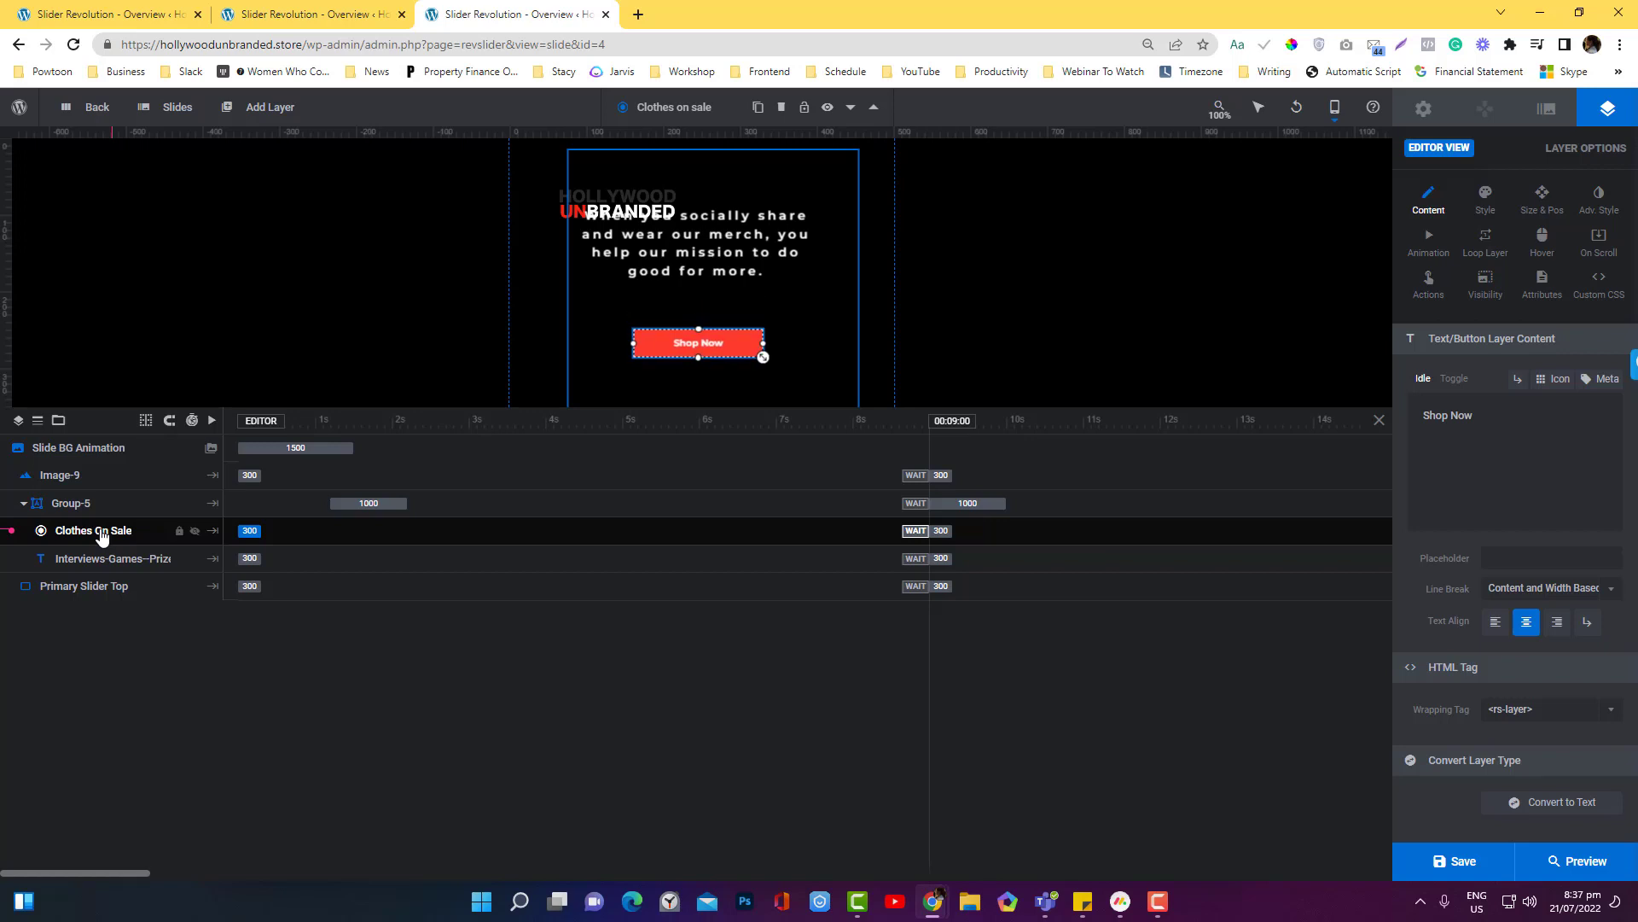
Shift the tagline down and right, move the logo right toward centre, and save the slide.
click(98, 563)
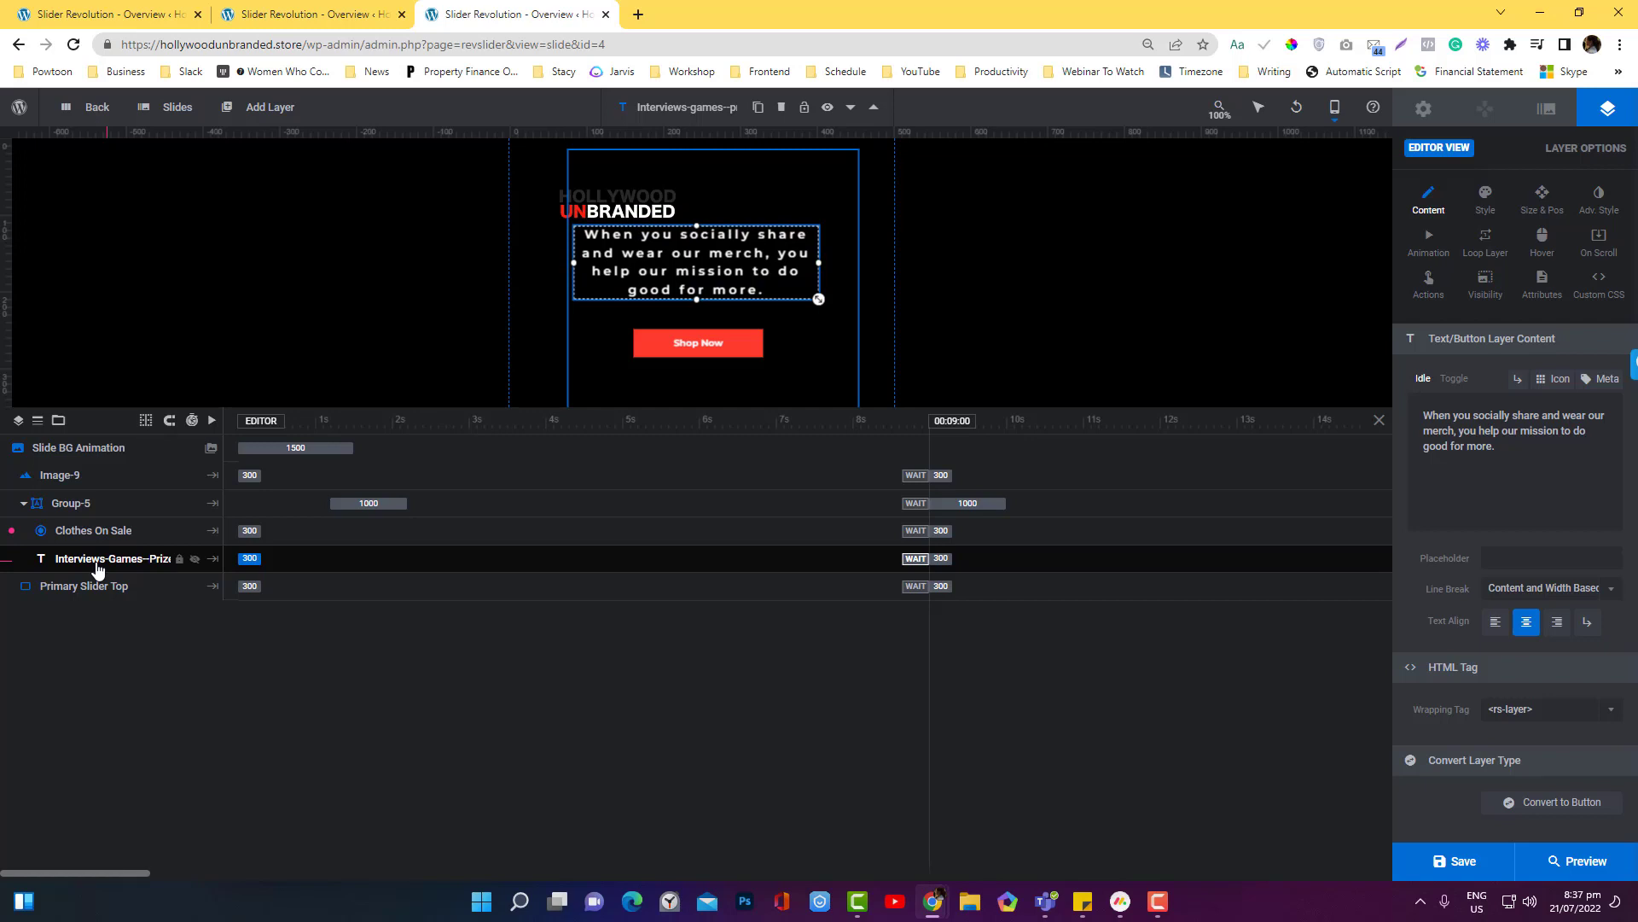
key(Down)
key(Right)
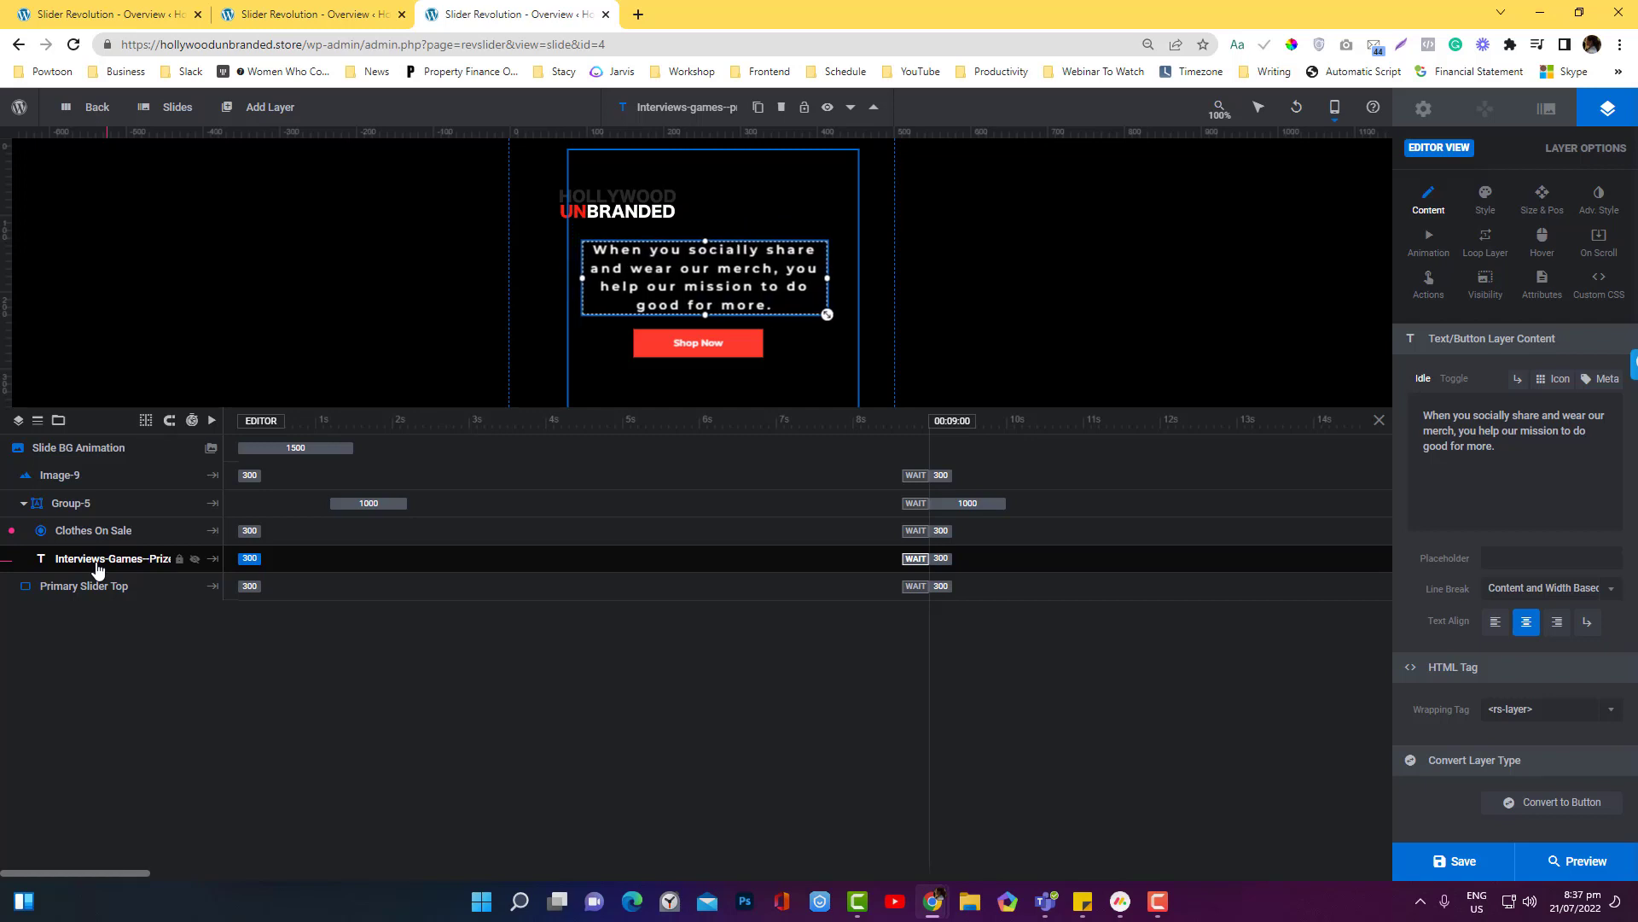
click(116, 478)
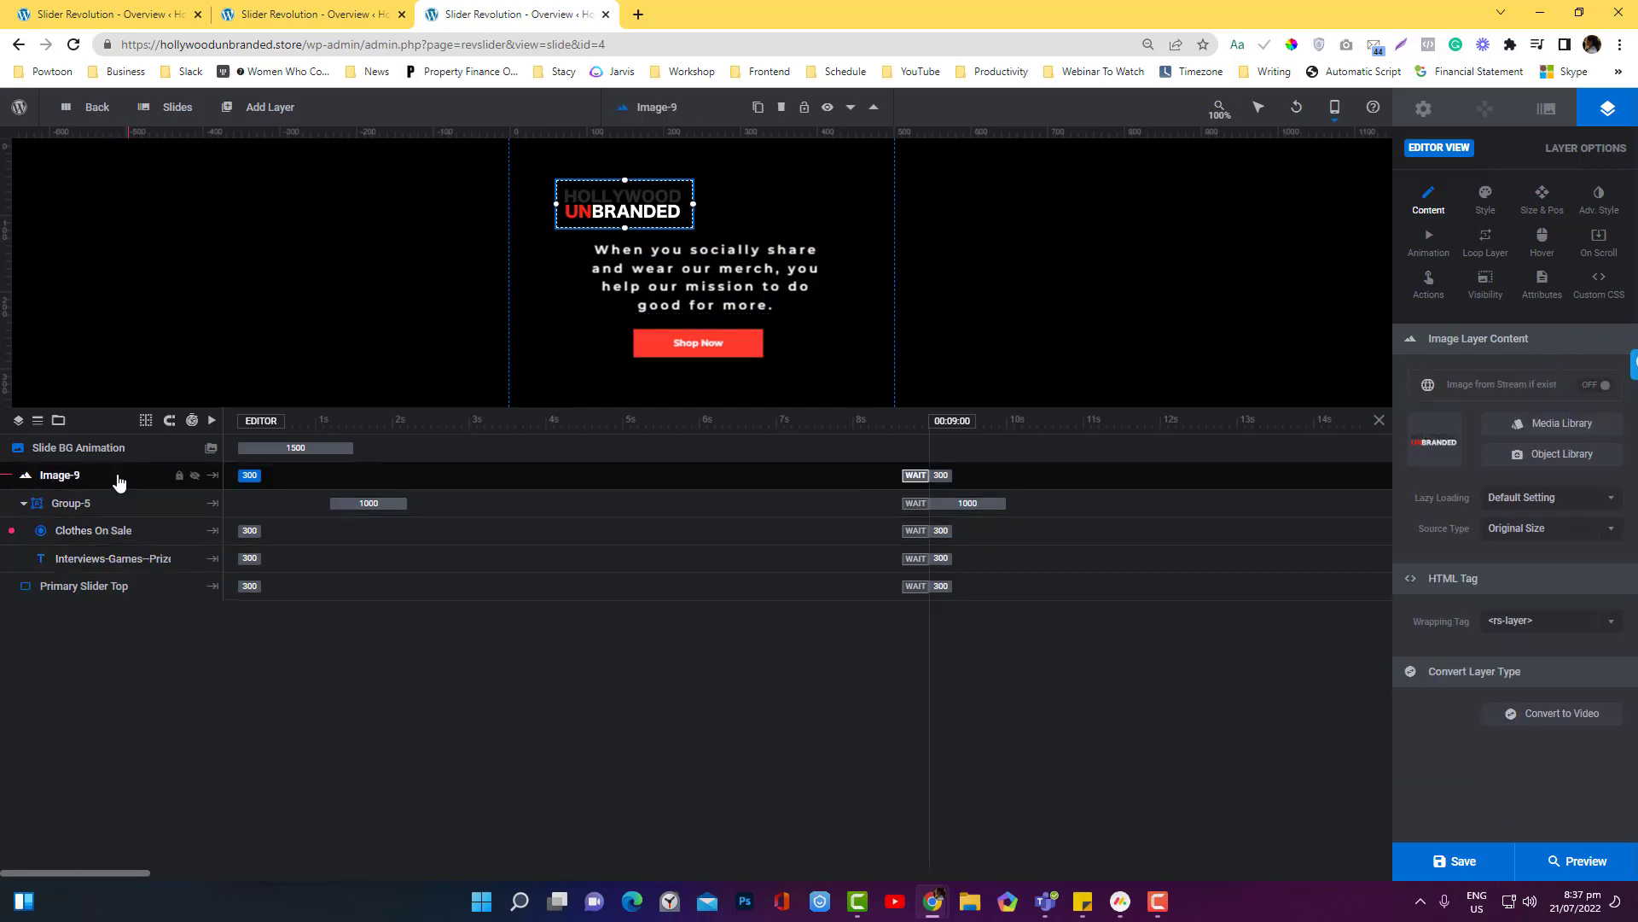
key(Right)
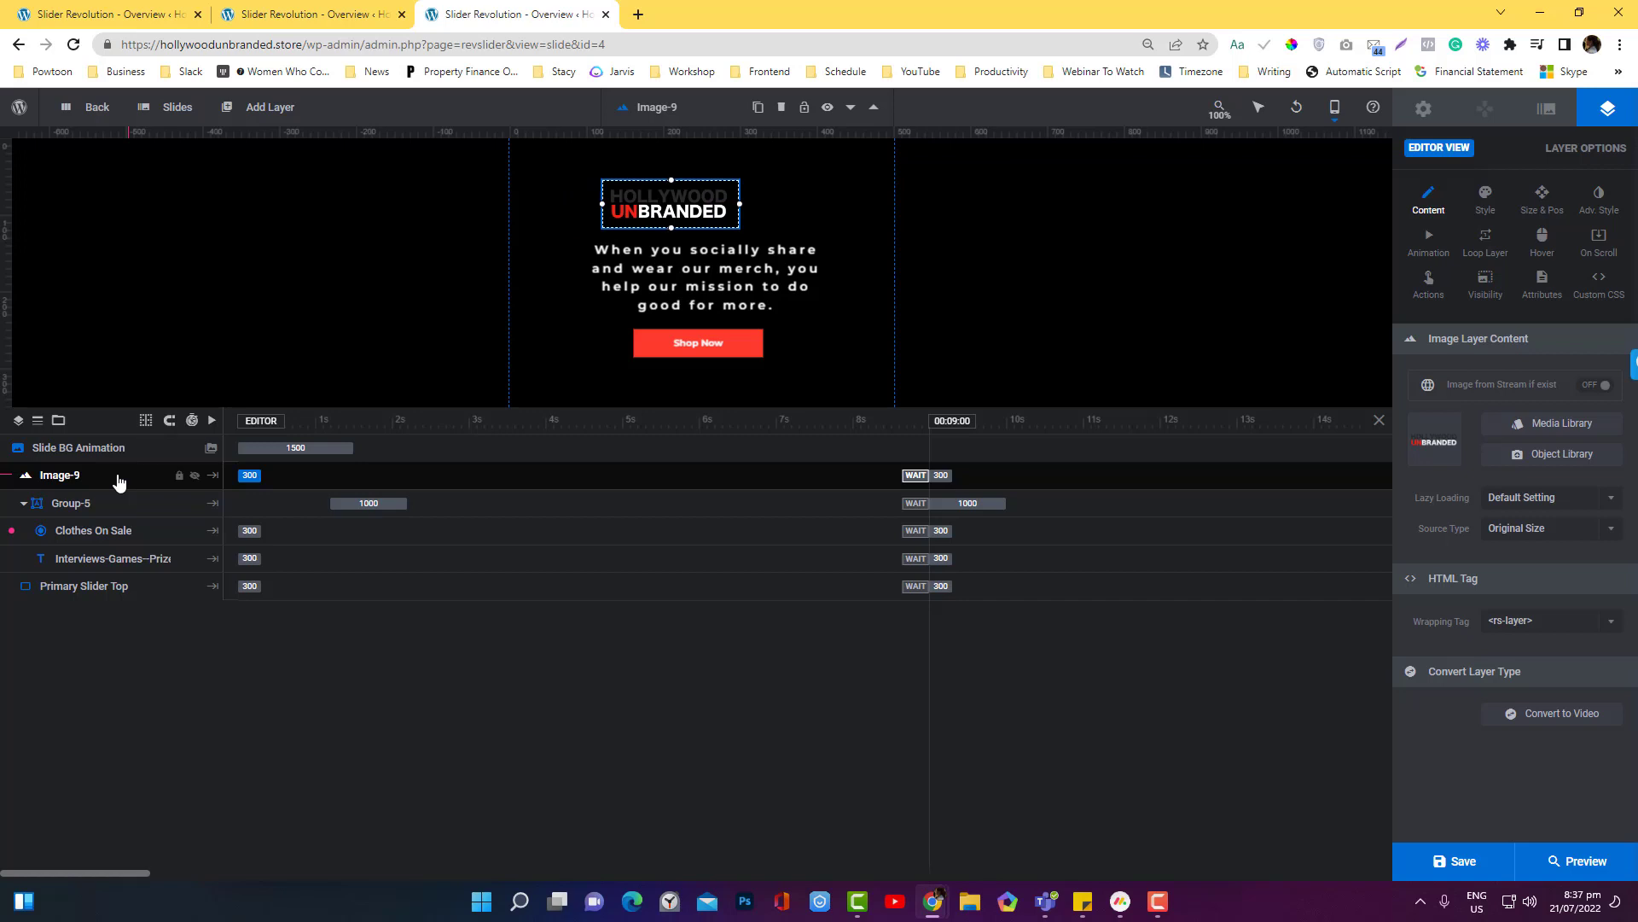
key(Right)
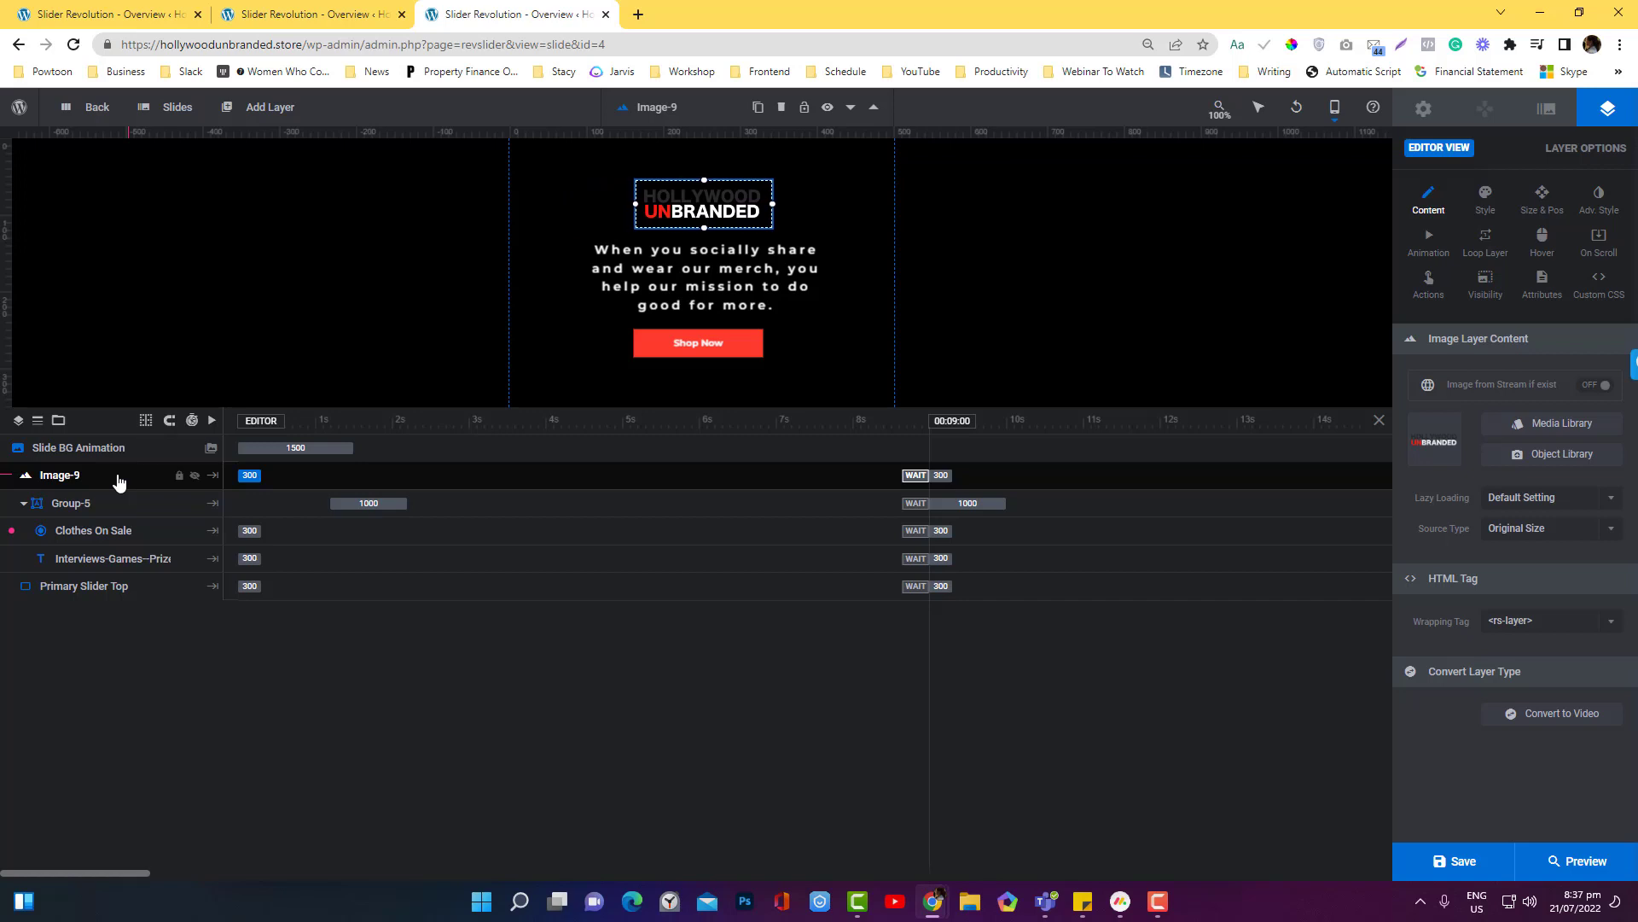
click(1461, 861)
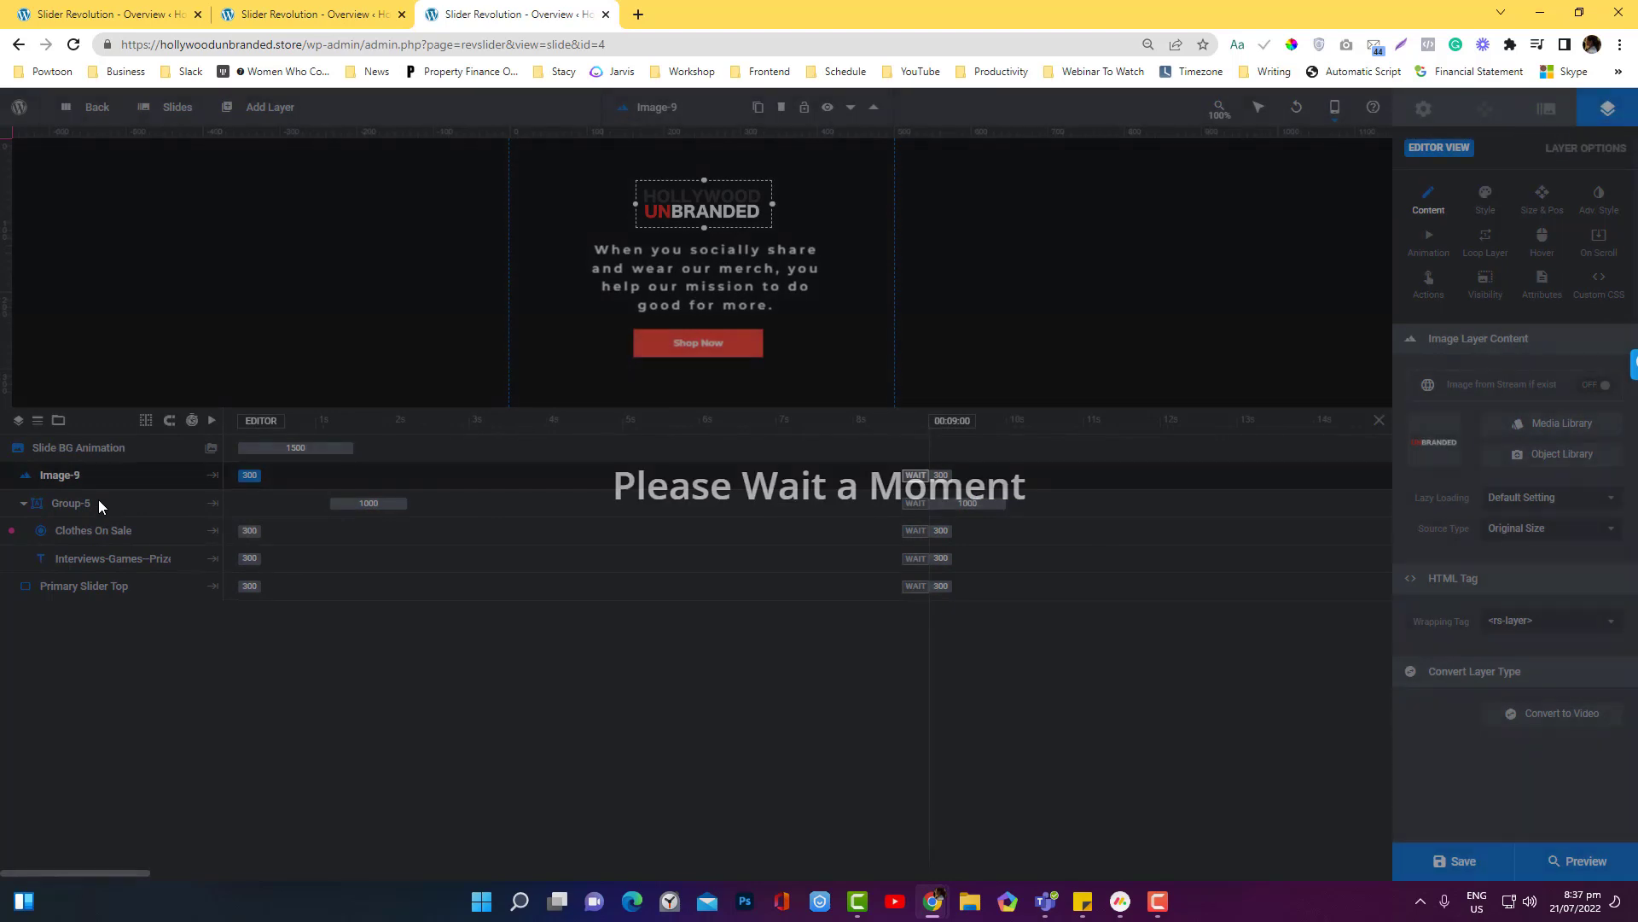
Nudge the mobile logo one step left, then preview the slide at desktop, tablet and mobile sizes.
key(Left)
key(Left)
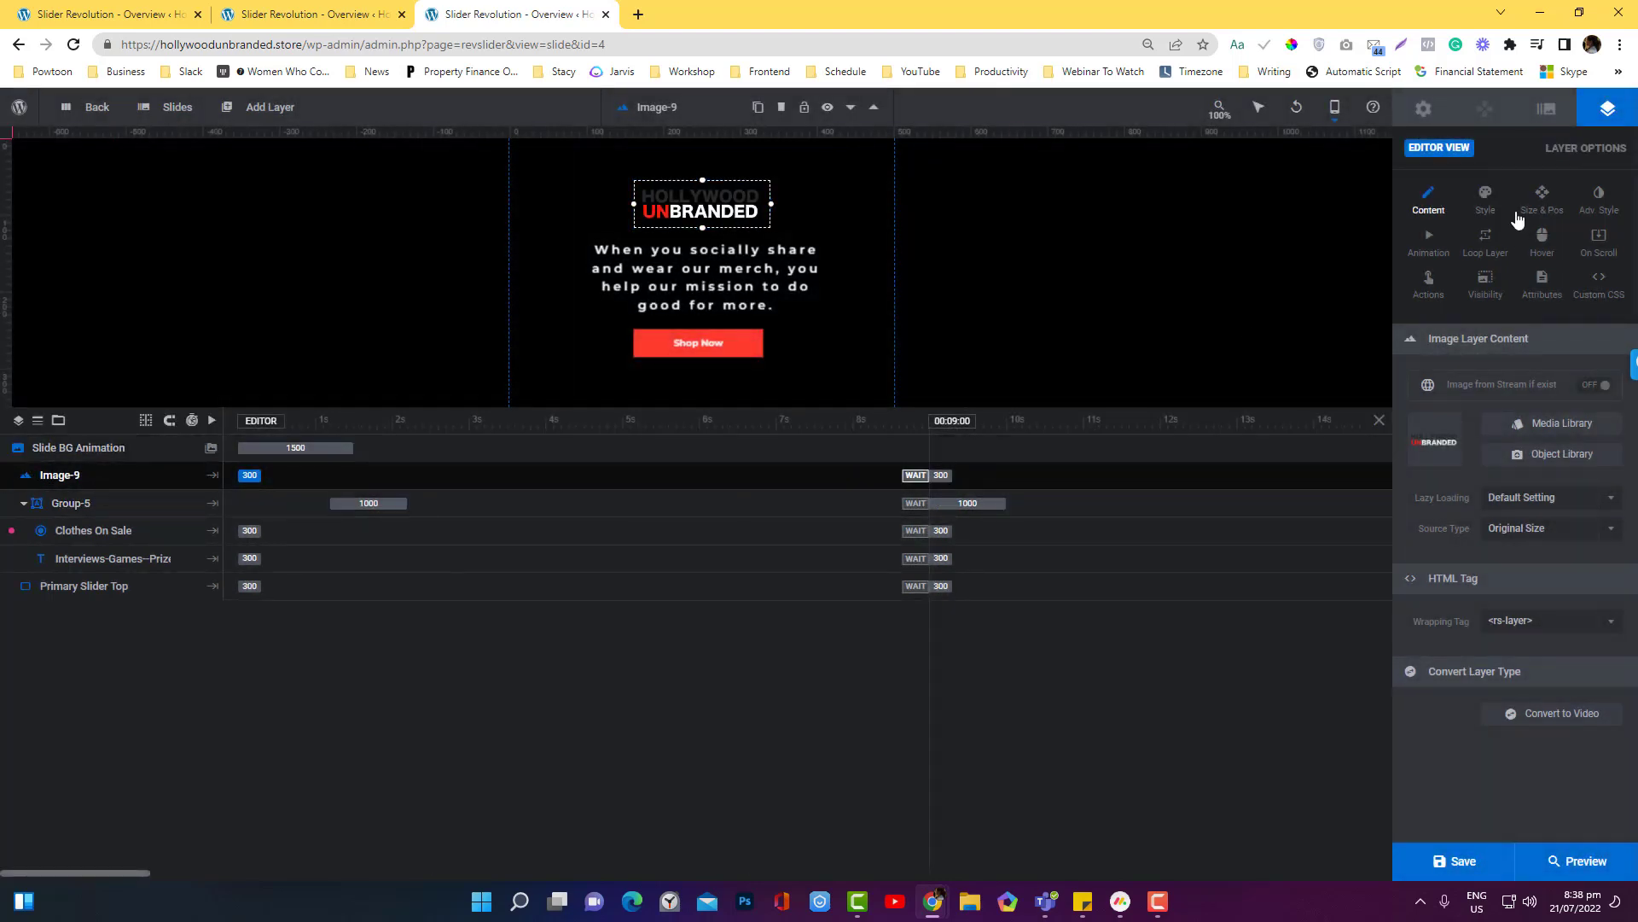
mouse_move(1334, 109)
click(1280, 138)
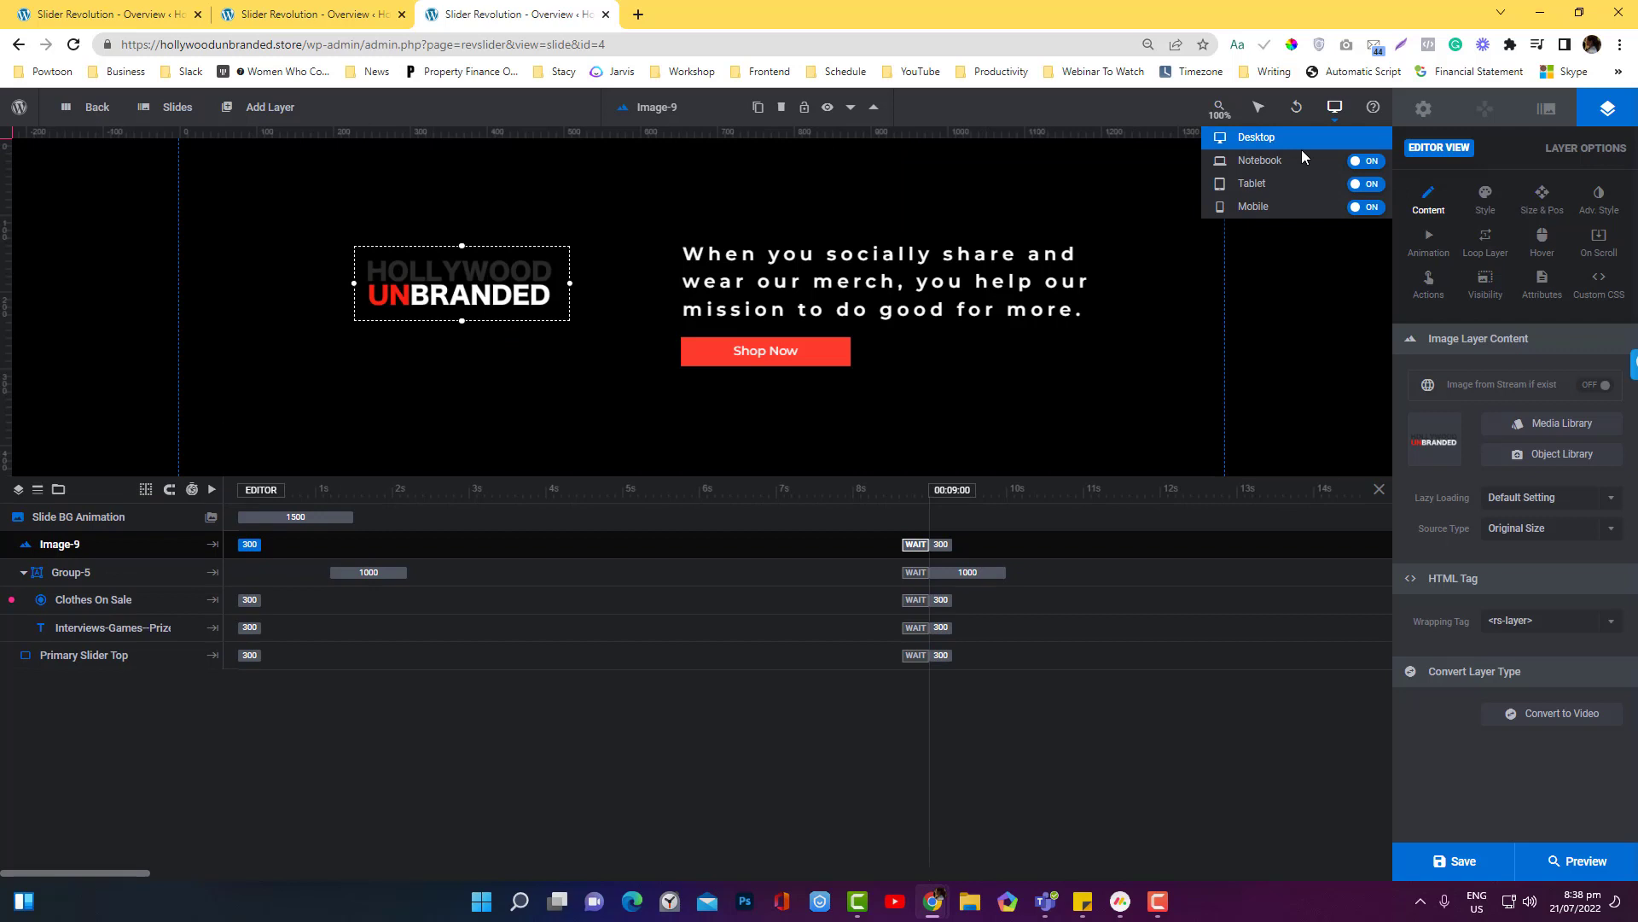
click(1286, 182)
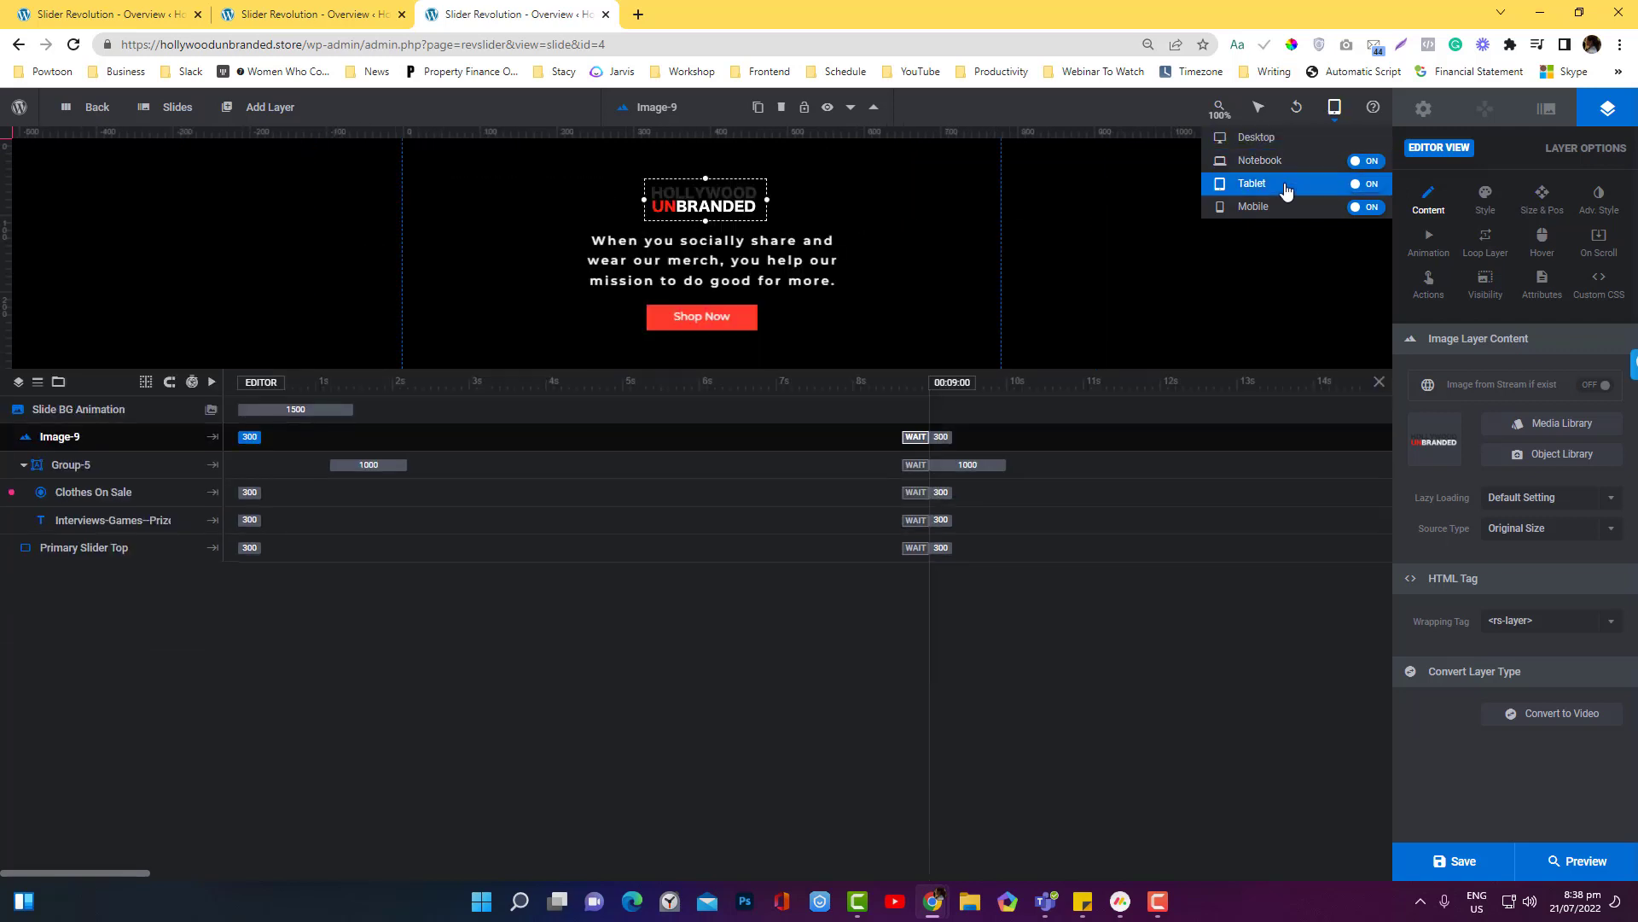
click(1277, 213)
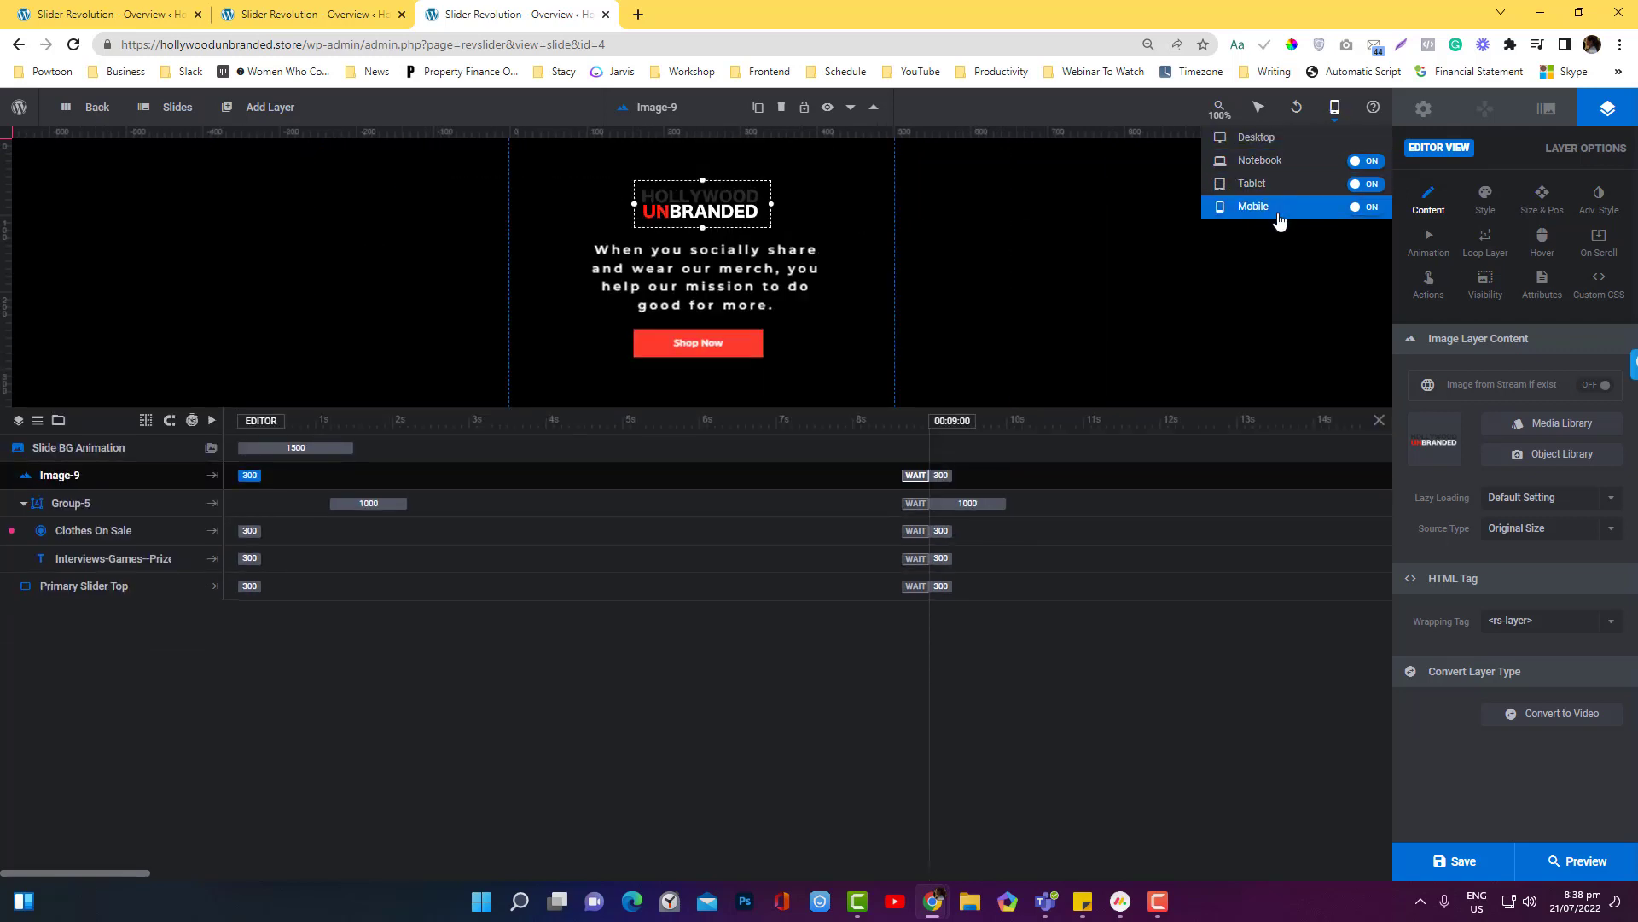
Review the module layout heights (440, 280, 300, 350px), leaving Keep Breakpoint Heights and Respect Ratio off.
click(1423, 109)
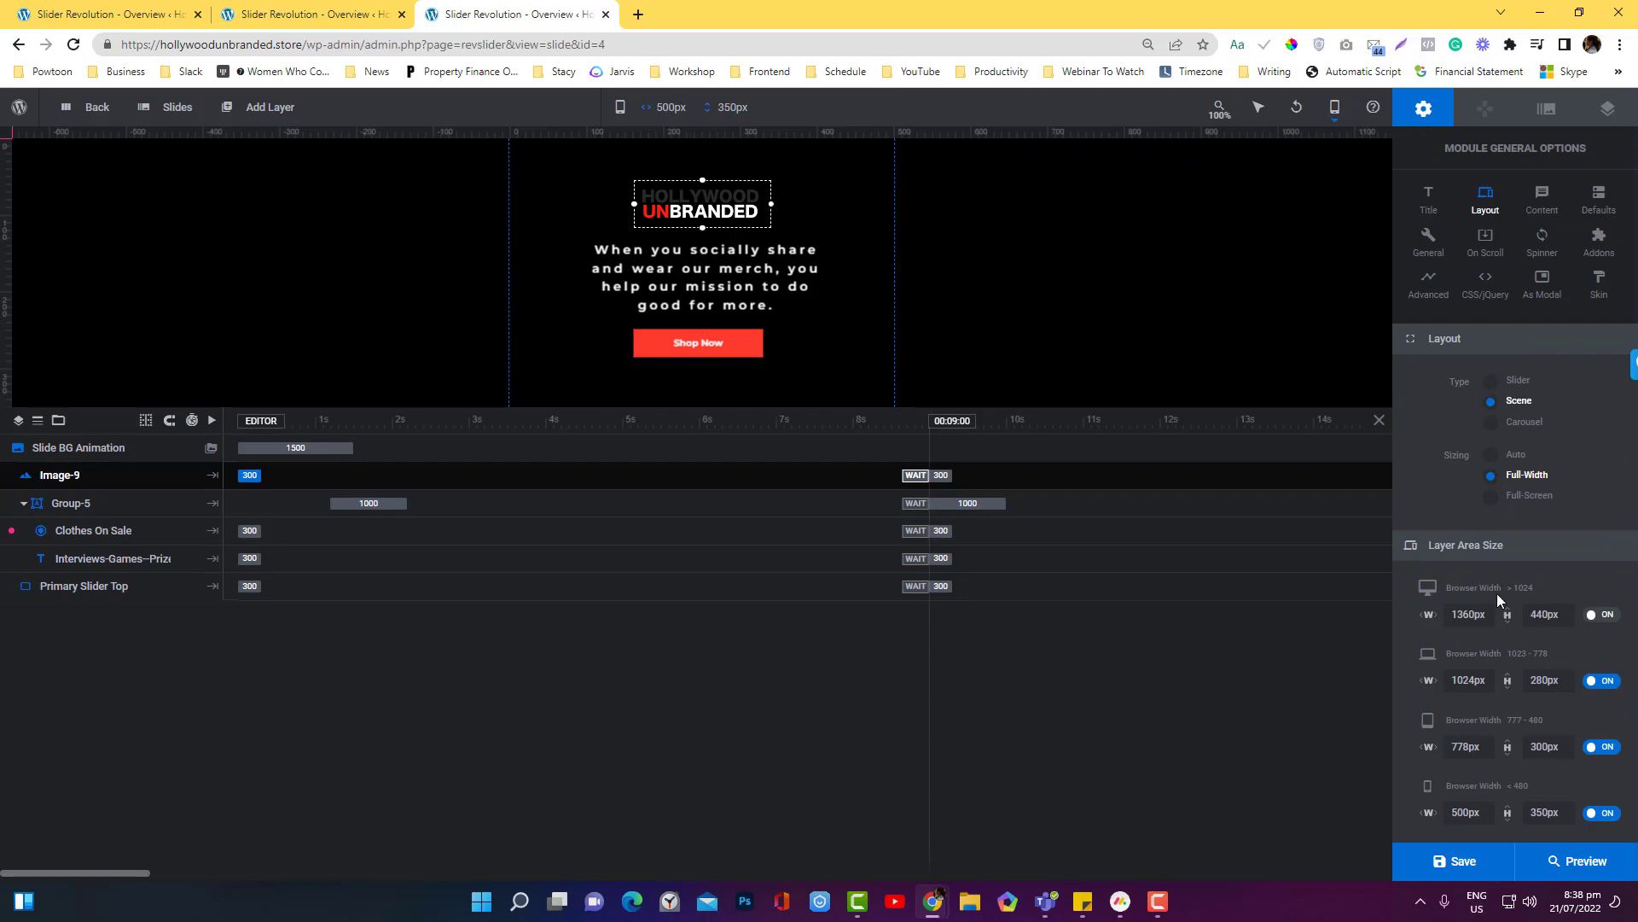
scroll(1498, 589, down, 5)
scroll(1482, 356, up, 5)
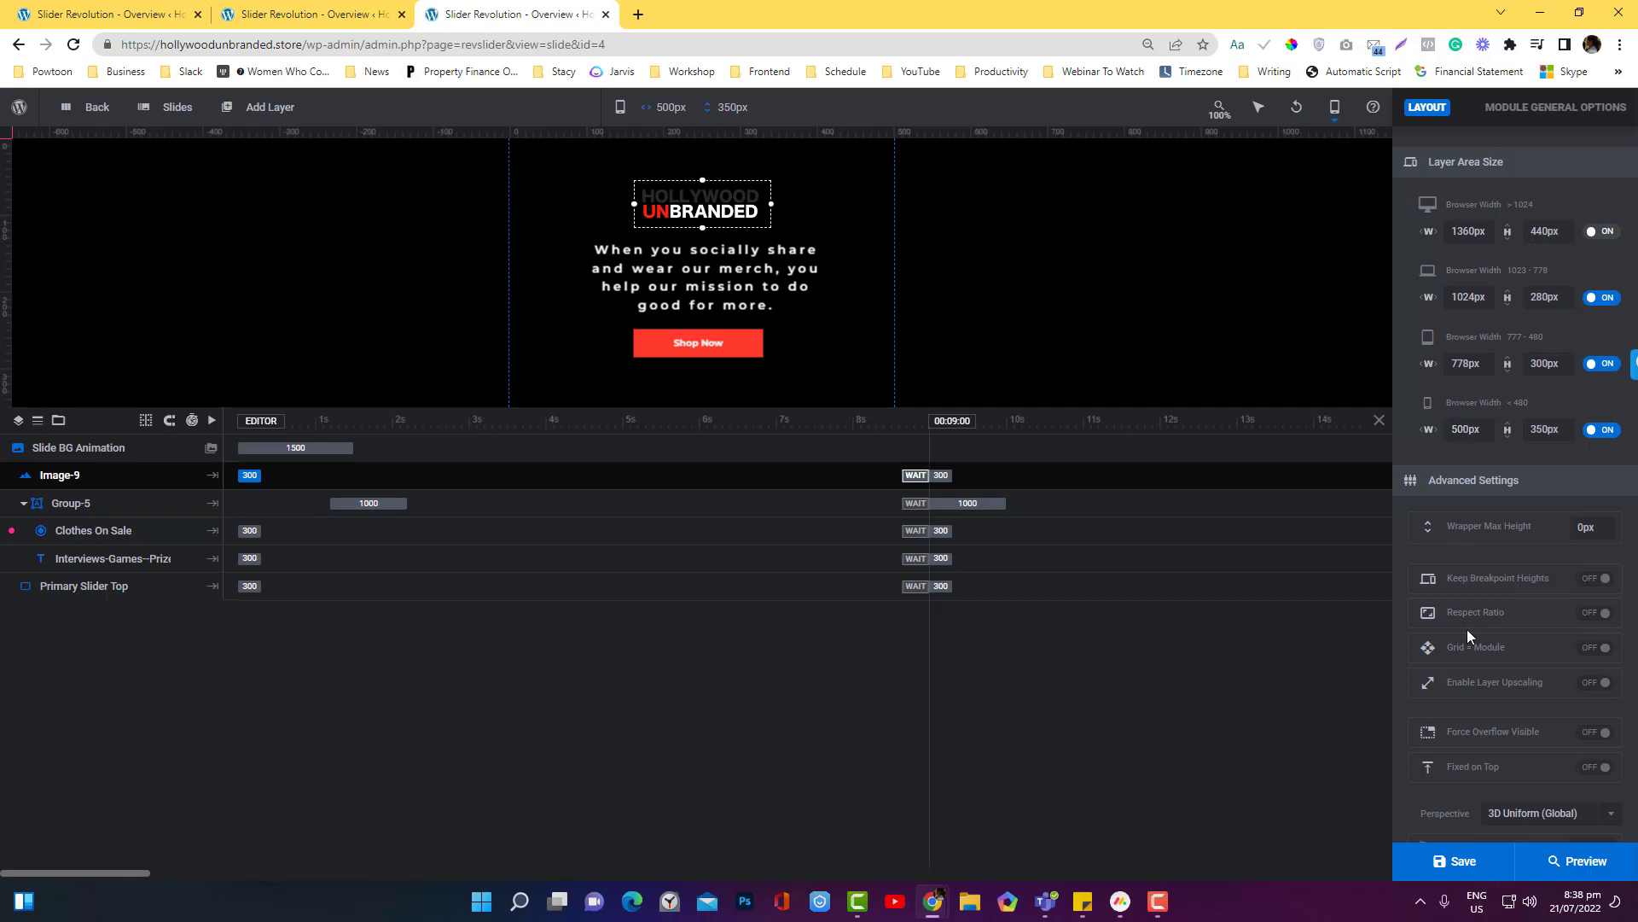
scroll(1467, 634, down, 5)
scroll(1481, 264, up, 5)
click(1582, 577)
click(1578, 585)
click(1601, 618)
click(1599, 620)
scroll(1528, 655, down, 4)
scroll(1528, 670, up, 4)
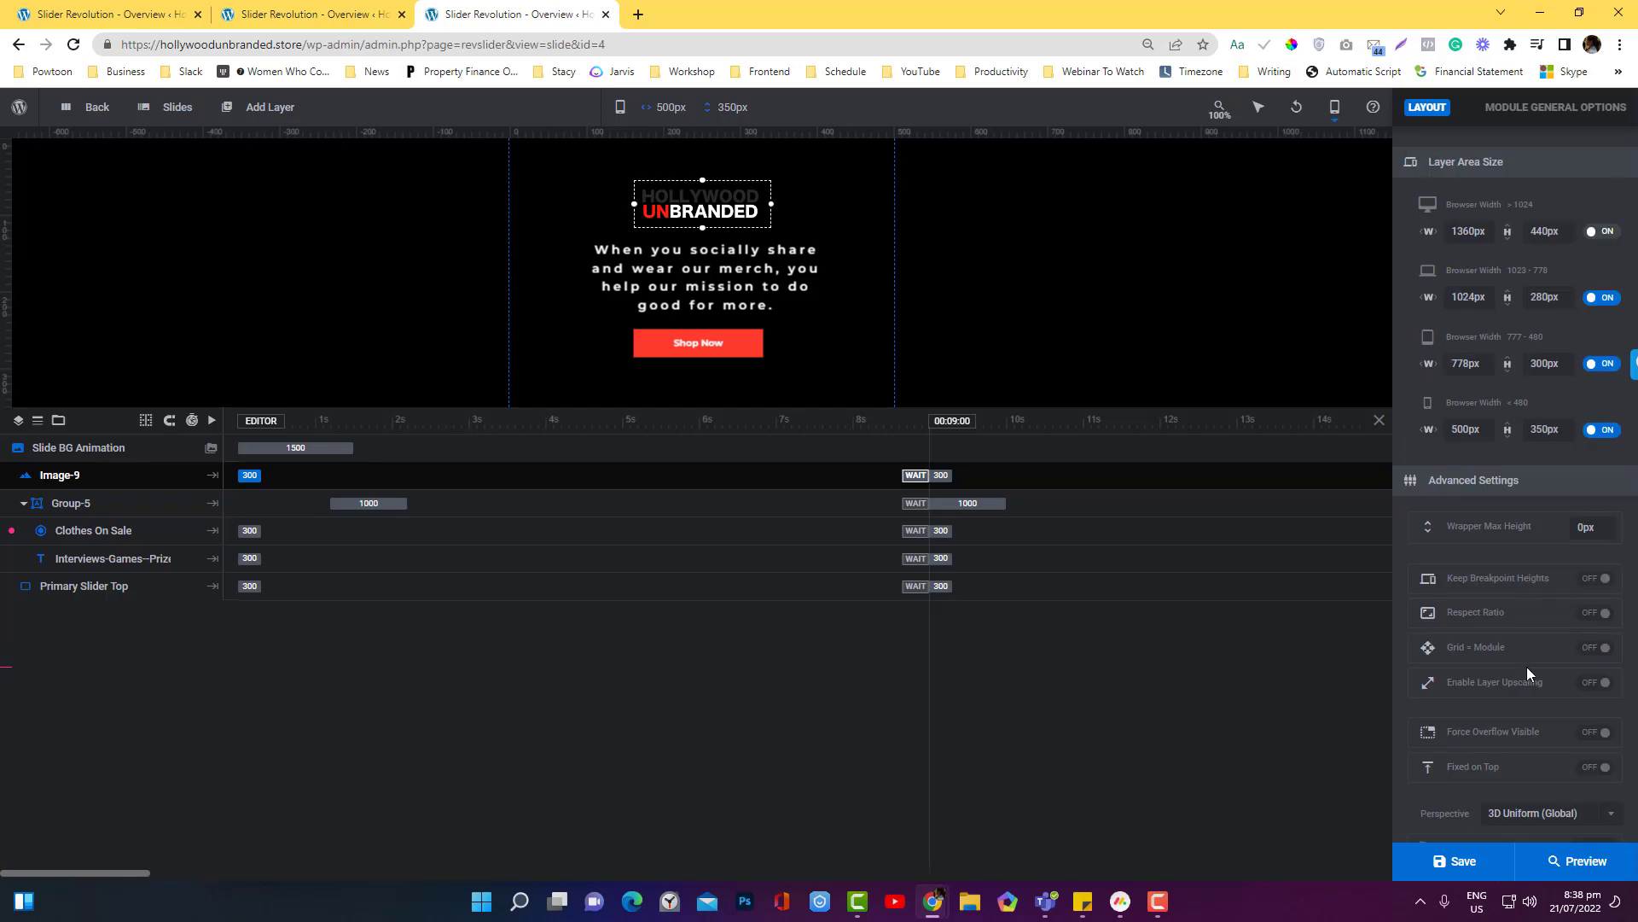